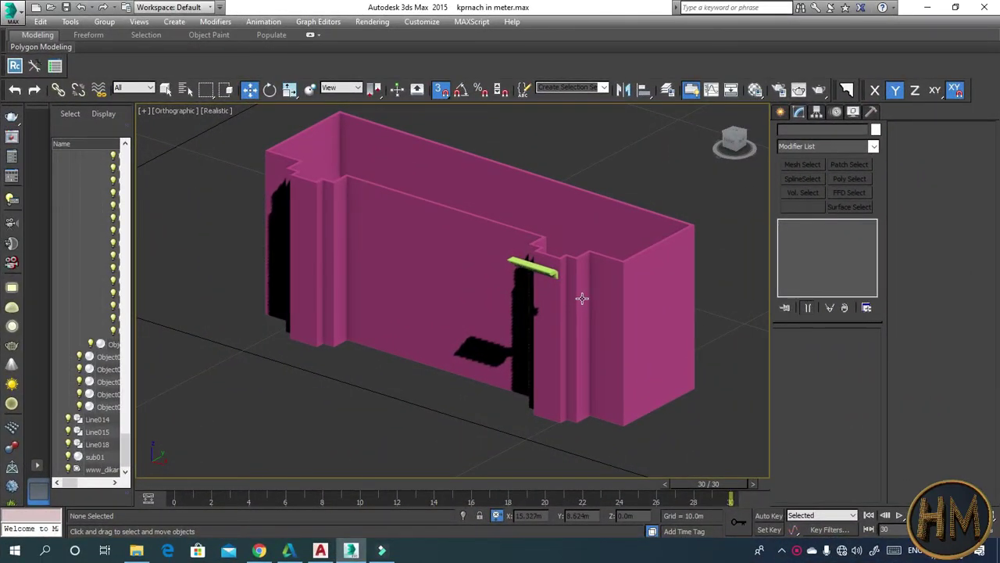
- Orbit and zoom to a low side-on view framing both pink wall objects
{"action": "scroll", "coordinate": [580, 297], "scroll_direction": "down", "scroll_amount": 5}
{"action": "scroll", "coordinate": [547, 297], "scroll_direction": "down", "scroll_amount": 4}
{"action": "middle_click_drag", "start_coordinate": [507, 297], "coordinate": [535, 328]}
{"action": "scroll", "coordinate": [516, 308], "scroll_direction": "up", "scroll_amount": 2}
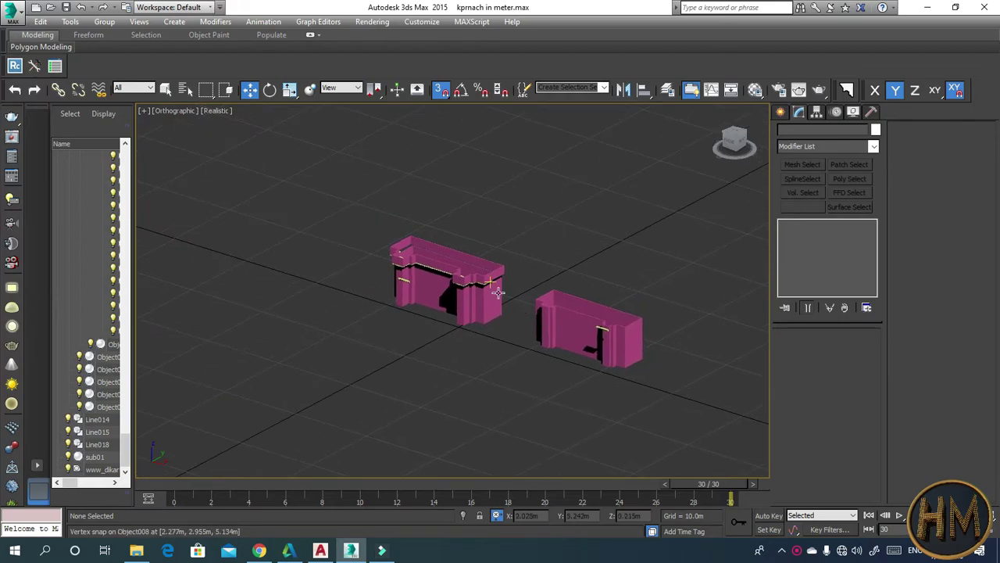
{"action": "scroll", "coordinate": [498, 291], "scroll_direction": "up", "scroll_amount": 4}
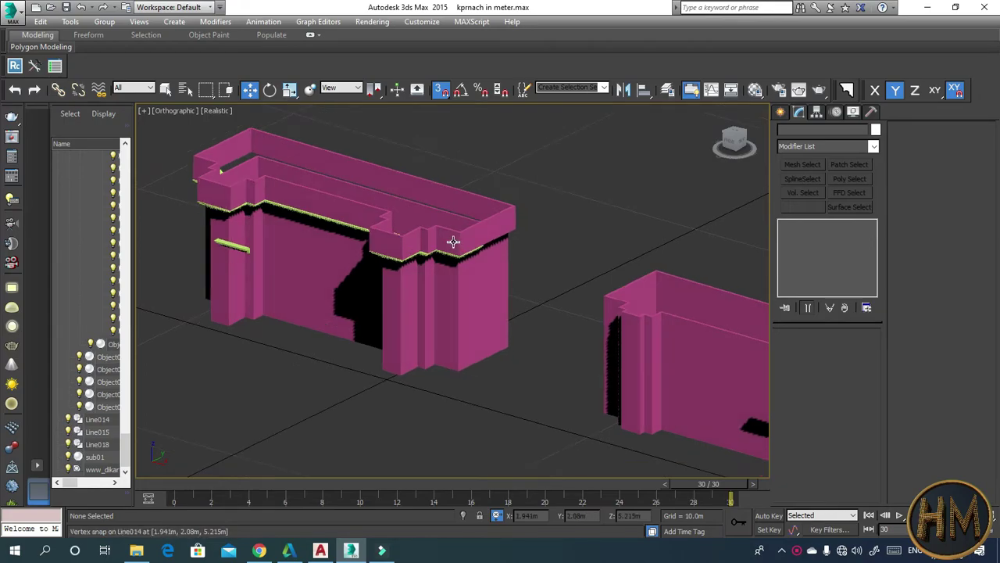
{"action": "middle_click_drag", "start_coordinate": [454, 234], "coordinate": [469, 301], "text": "alt"}
{"action": "scroll", "coordinate": [469, 300], "scroll_direction": "up", "scroll_amount": 2}
{"action": "scroll", "coordinate": [469, 268], "scroll_direction": "up", "scroll_amount": 2}
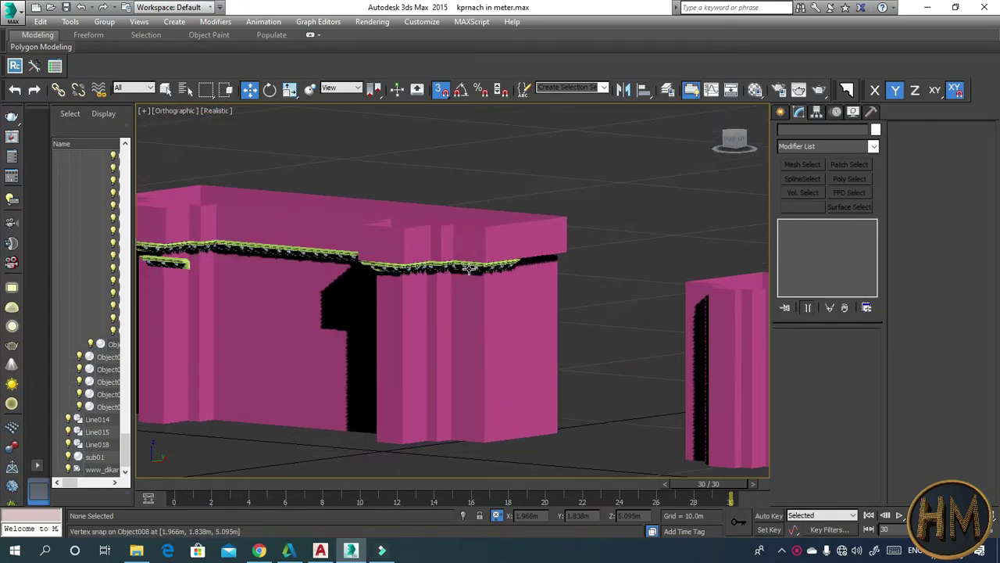
{"action": "scroll", "coordinate": [469, 261], "scroll_direction": "up", "scroll_amount": 2}
{"action": "scroll", "coordinate": [471, 249], "scroll_direction": "up", "scroll_amount": 2}
{"action": "scroll", "coordinate": [471, 250], "scroll_direction": "up", "scroll_amount": 2}
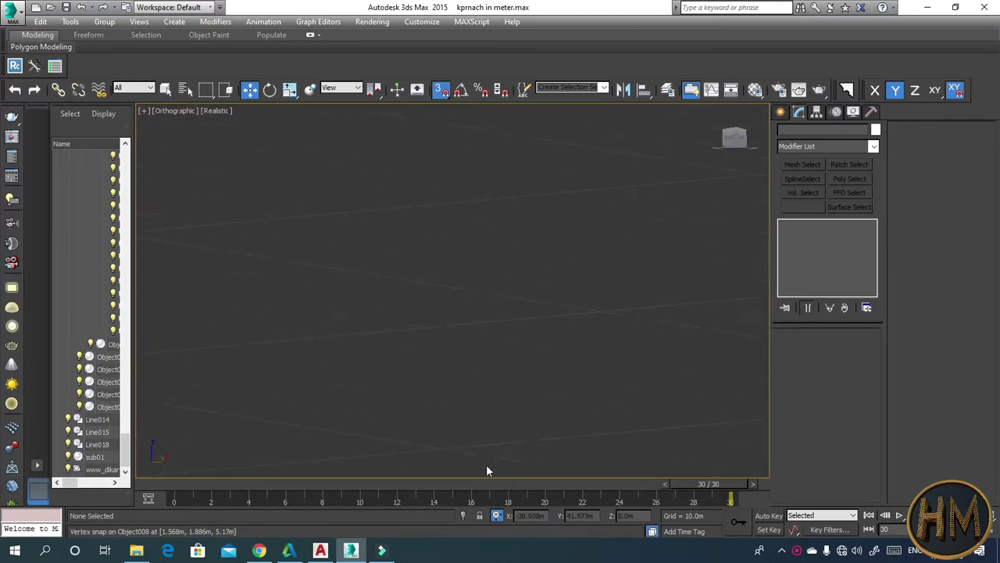
{"action": "scroll", "coordinate": [484, 391], "scroll_direction": "down", "scroll_amount": 3}
{"action": "scroll", "coordinate": [486, 360], "scroll_direction": "down", "scroll_amount": 2}
{"action": "scroll", "coordinate": [486, 258], "scroll_direction": "up", "scroll_amount": 1}
{"action": "scroll", "coordinate": [487, 243], "scroll_direction": "up", "scroll_amount": 3}
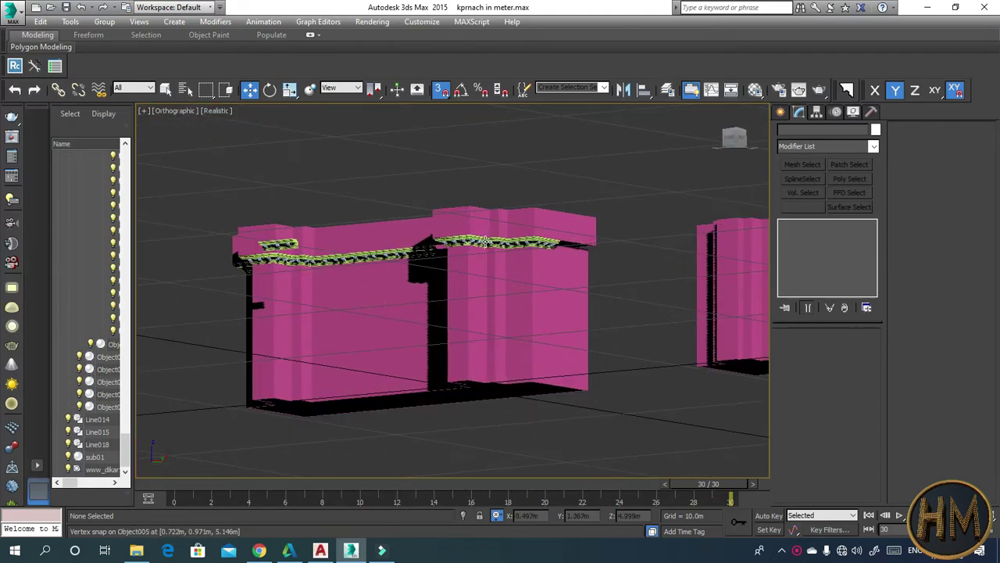
{"action": "scroll", "coordinate": [485, 242], "scroll_direction": "up", "scroll_amount": 2}
{"action": "scroll", "coordinate": [484, 236], "scroll_direction": "up", "scroll_amount": 2}
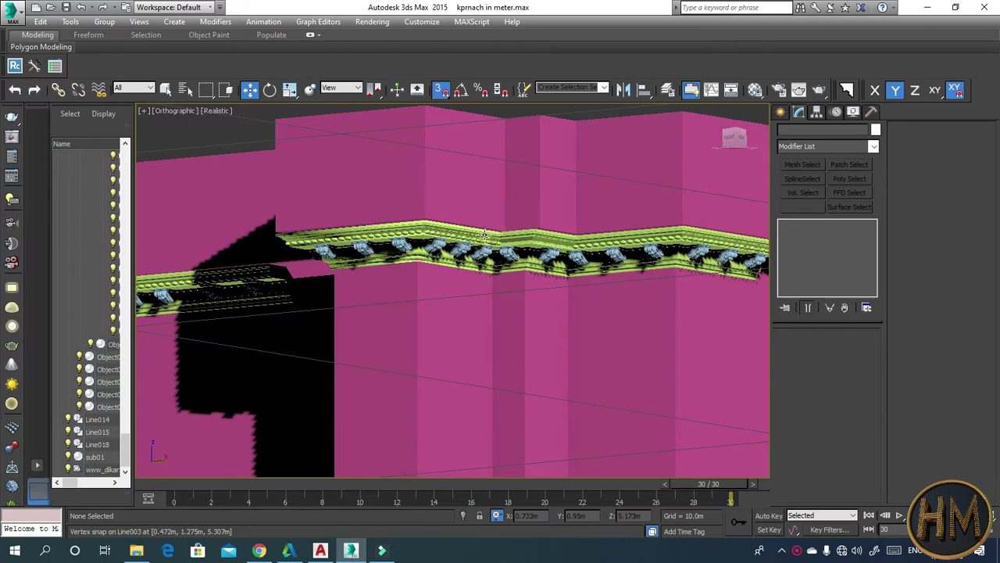
- Restrict movement to the X axis and pan across the walls and trim
{"action": "key", "text": "F5"}
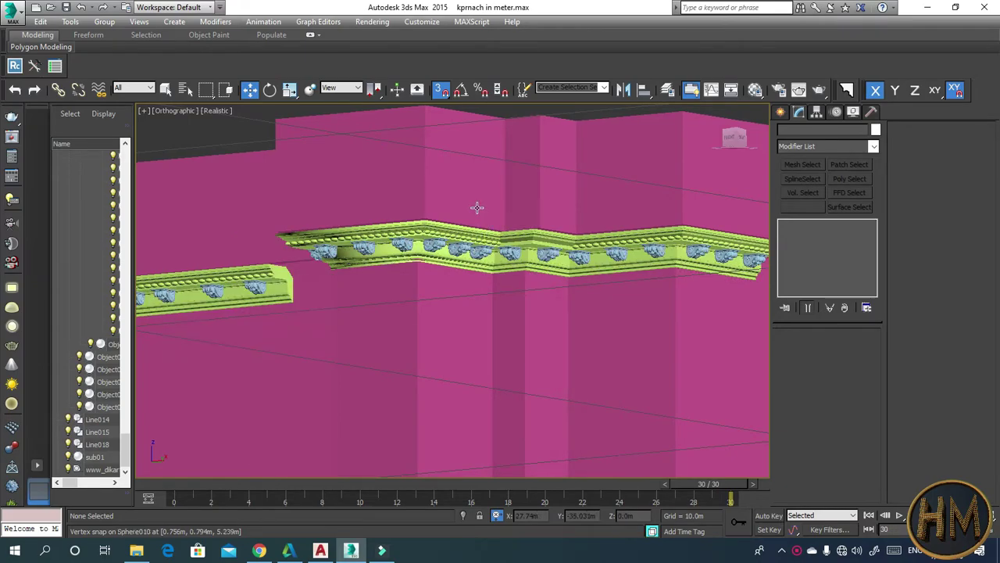
{"action": "scroll", "coordinate": [475, 208], "scroll_direction": "down", "scroll_amount": 3}
{"action": "mouse_move", "coordinate": [464, 232]}
{"action": "middle_mouse_down"}
{"action": "mouse_move", "coordinate": [493, 307]}
{"action": "mouse_move", "coordinate": [524, 326]}
{"action": "middle_mouse_up"}
{"action": "scroll", "coordinate": [524, 326], "scroll_direction": "up", "scroll_amount": 3}
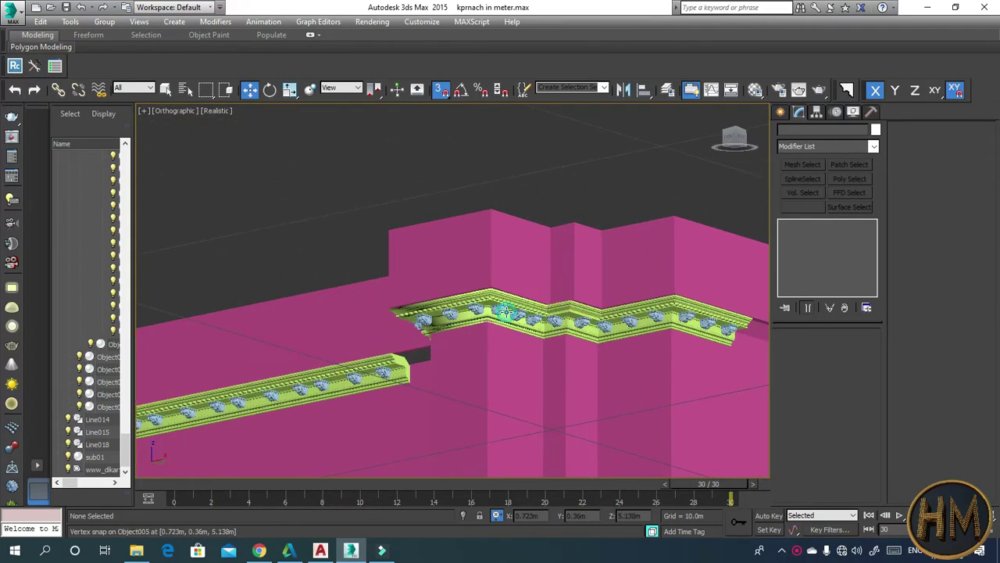
- Shift-drag a copy of Group023 along X, snapped toward the wall corner
{"action": "left_click", "coordinate": [501, 284]}
{"action": "scroll", "coordinate": [501, 283], "scroll_direction": "up", "scroll_amount": 3}
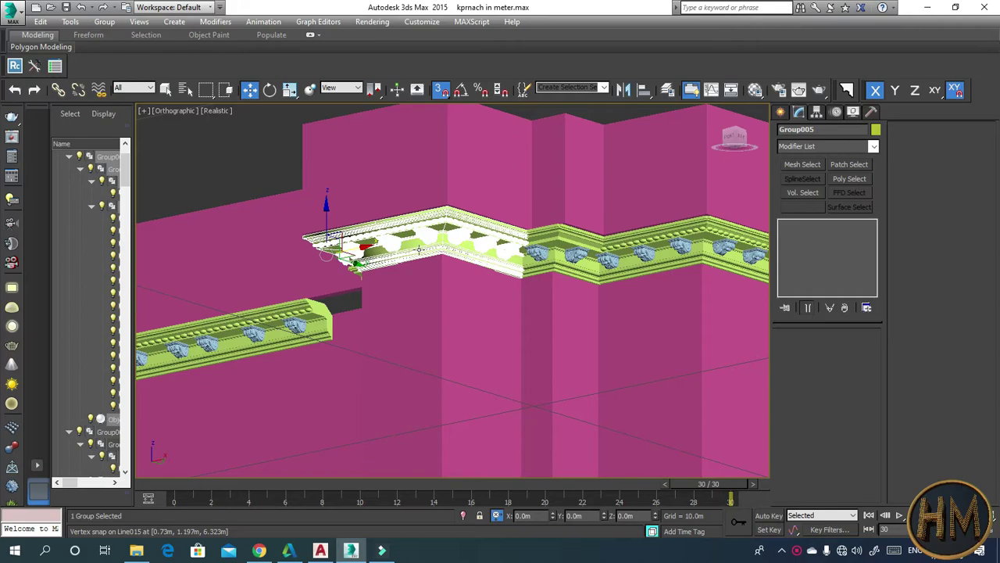
{"action": "left_click", "coordinate": [301, 317]}
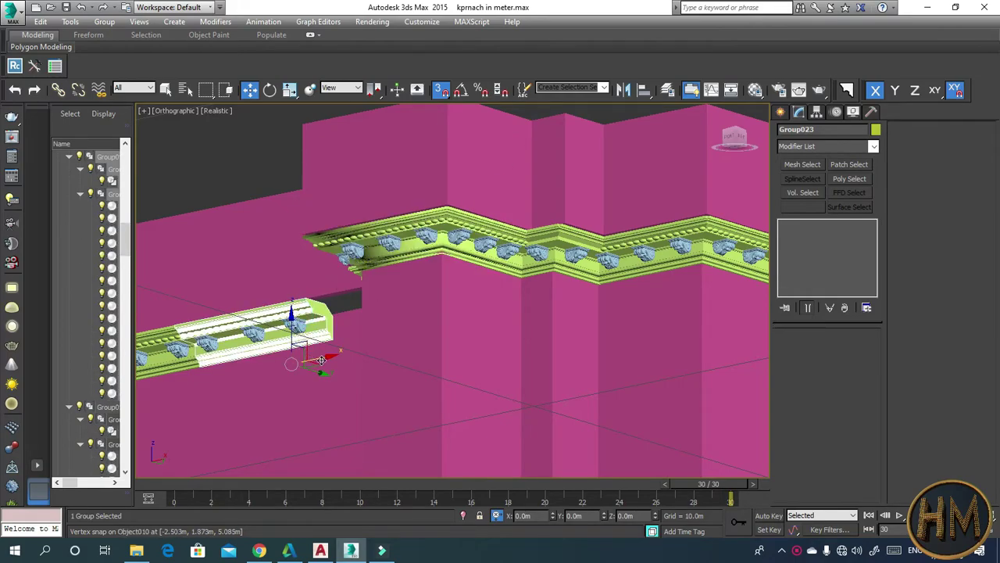
{"action": "mouse_move", "coordinate": [258, 333]}
{"action": "left_mouse_down", "text": "shift"}
{"action": "mouse_move", "coordinate": [378, 351]}
{"action": "mouse_move", "coordinate": [516, 327]}
{"action": "left_mouse_up", "text": "shift"}
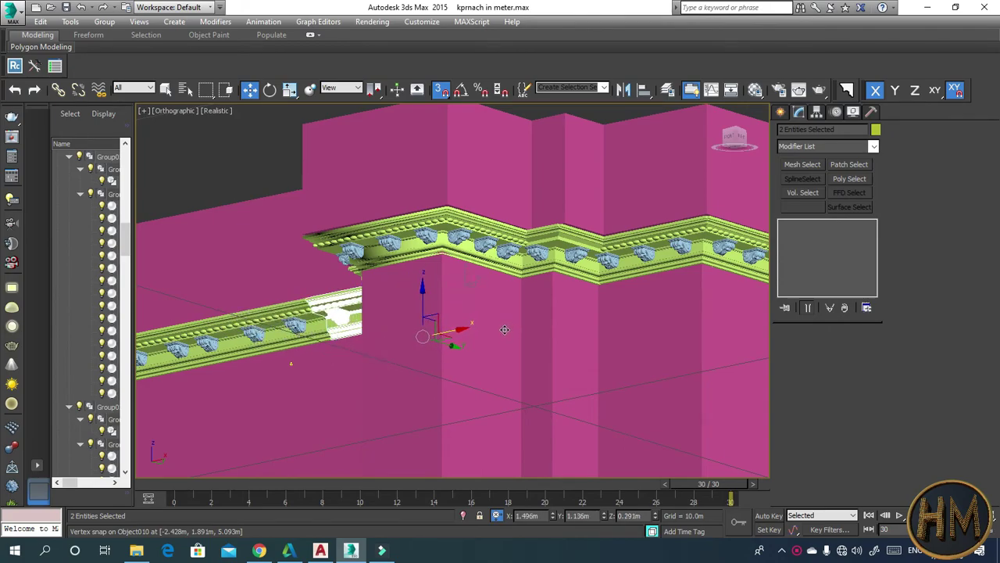
{"action": "left_click_drag", "start_coordinate": [515, 327], "coordinate": [504, 329], "text": "shift"}
{"action": "left_click", "coordinate": [499, 328]}
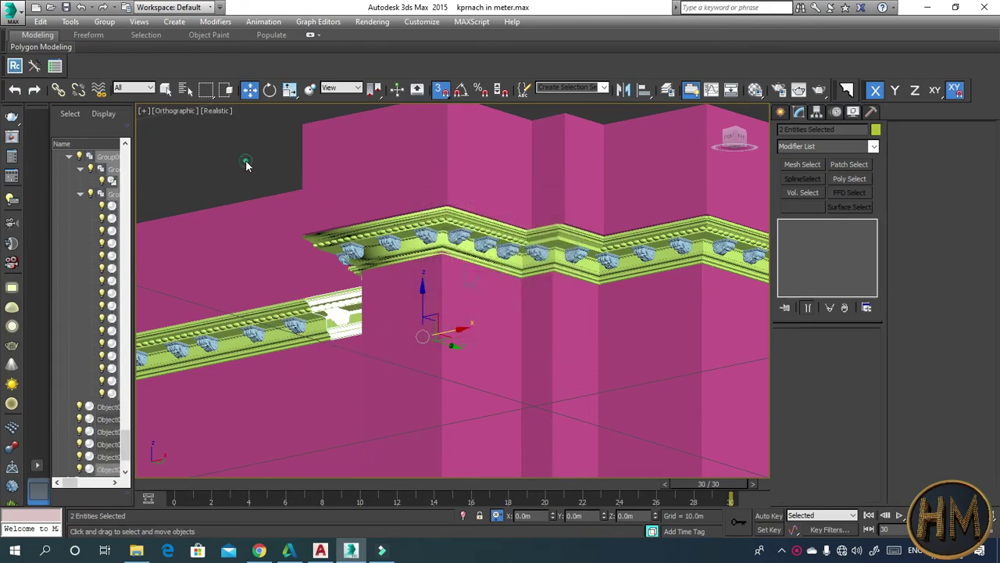
- Select the upper corner cornice trim, then the pink wall
{"action": "scroll", "coordinate": [437, 234], "scroll_direction": "down", "scroll_amount": 3}
{"action": "middle_click_drag", "start_coordinate": [433, 174], "coordinate": [432, 222]}
{"action": "left_click", "coordinate": [432, 220]}
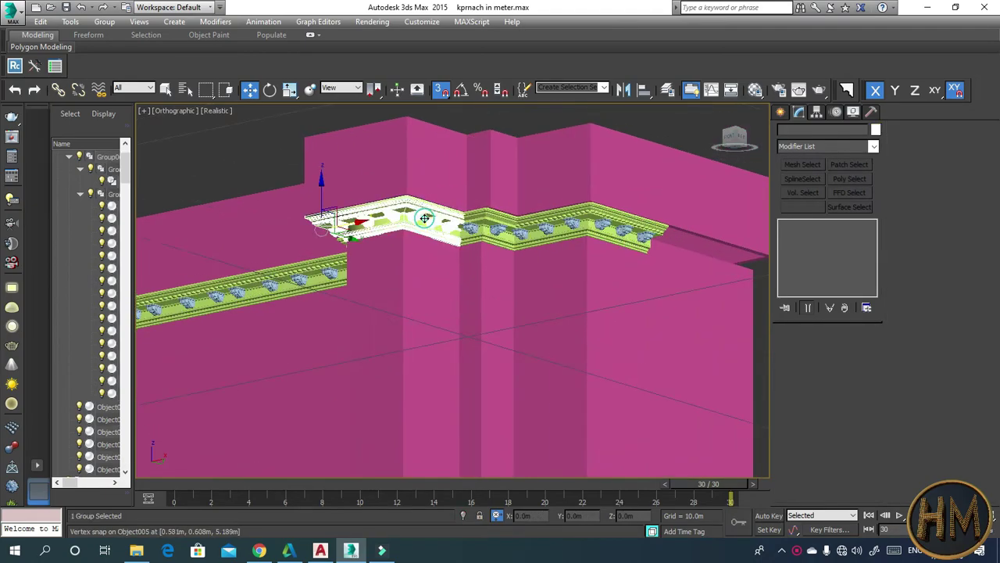
{"action": "scroll", "coordinate": [432, 211], "scroll_direction": "up", "scroll_amount": 2}
{"action": "left_click", "coordinate": [410, 262]}
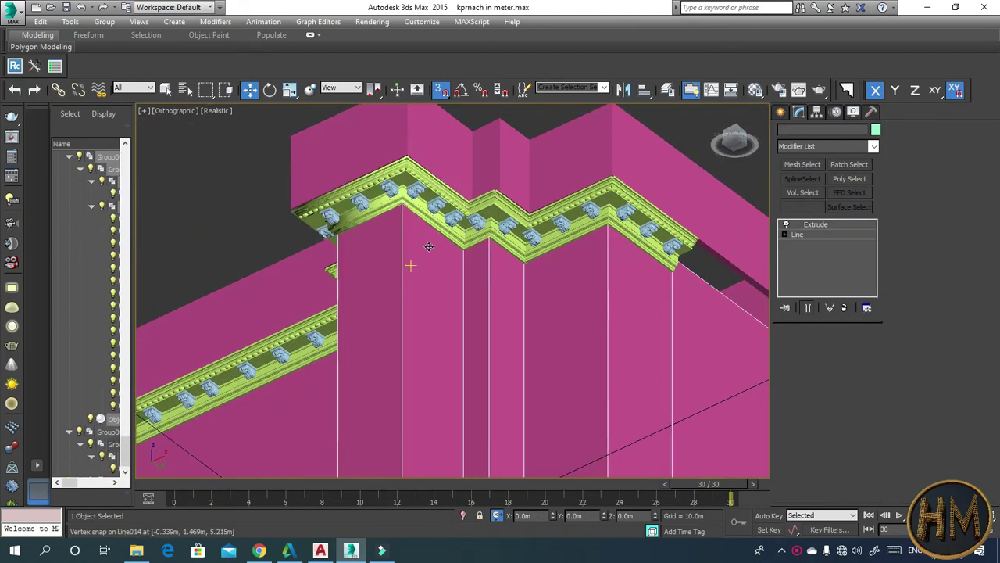
- Pan to the separate pink wall and select Group065, the short cornice piece above it
{"action": "scroll", "coordinate": [474, 240], "scroll_direction": "up", "scroll_amount": 3}
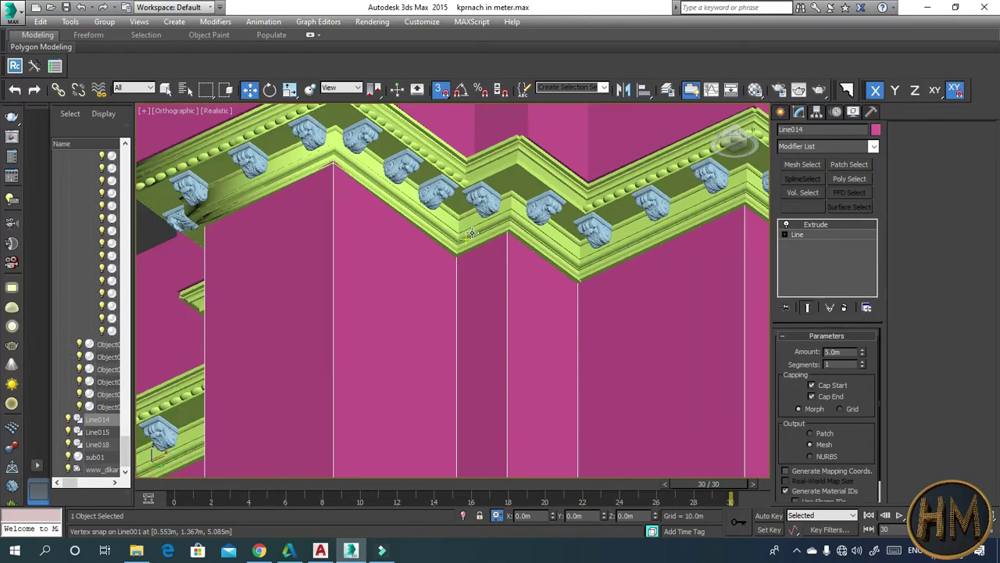
{"action": "scroll", "coordinate": [453, 257], "scroll_direction": "down", "scroll_amount": 2}
{"action": "scroll", "coordinate": [430, 266], "scroll_direction": "up", "scroll_amount": 1}
{"action": "scroll", "coordinate": [417, 263], "scroll_direction": "down", "scroll_amount": 3}
{"action": "scroll", "coordinate": [378, 255], "scroll_direction": "down", "scroll_amount": 2}
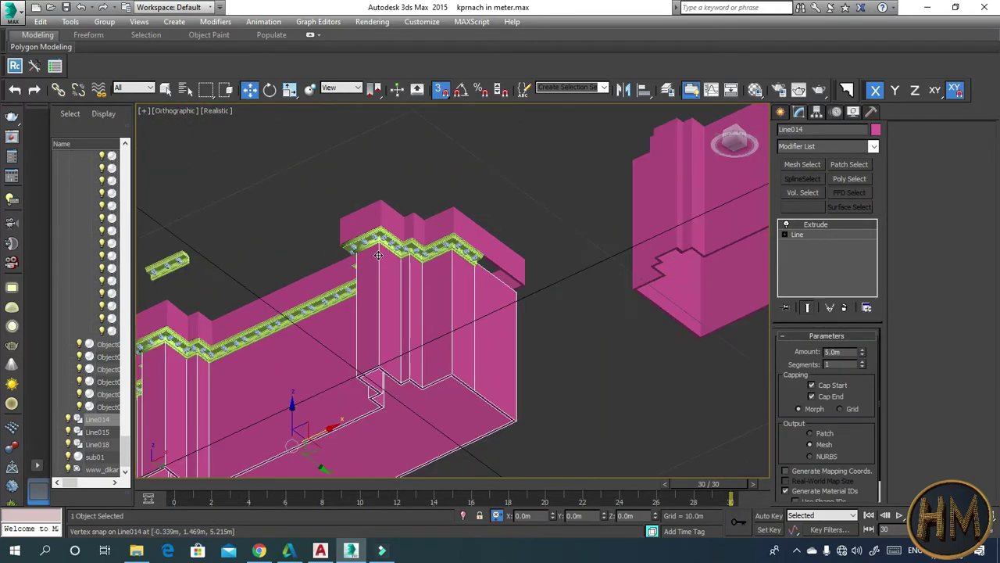
{"action": "scroll", "coordinate": [378, 255], "scroll_direction": "down", "scroll_amount": 2}
{"action": "middle_click_drag", "start_coordinate": [516, 311], "coordinate": [480, 339]}
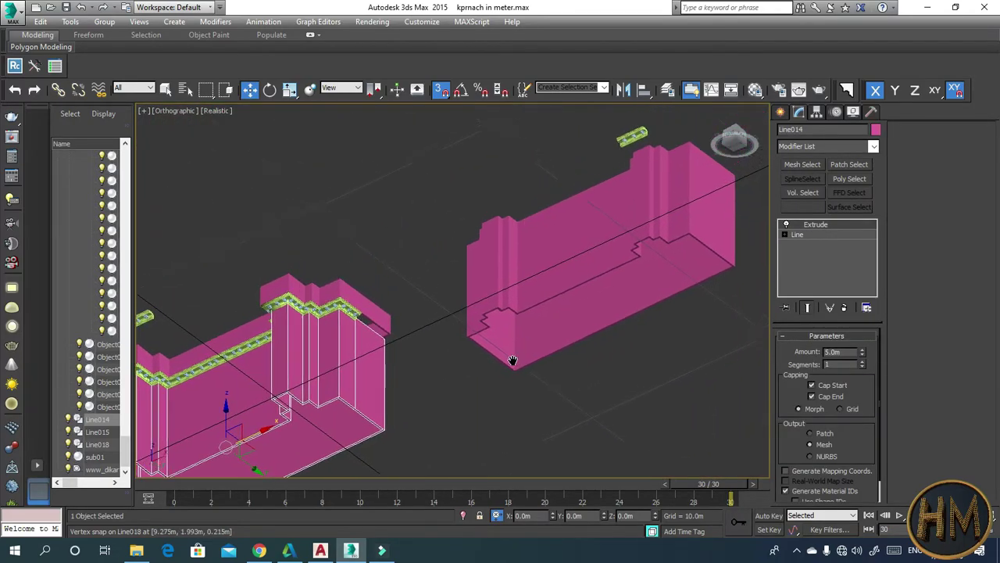
{"action": "scroll", "coordinate": [585, 257], "scroll_direction": "up", "scroll_amount": 2}
{"action": "scroll", "coordinate": [558, 273], "scroll_direction": "up", "scroll_amount": 2}
{"action": "middle_click_drag", "start_coordinate": [558, 273], "coordinate": [512, 320]}
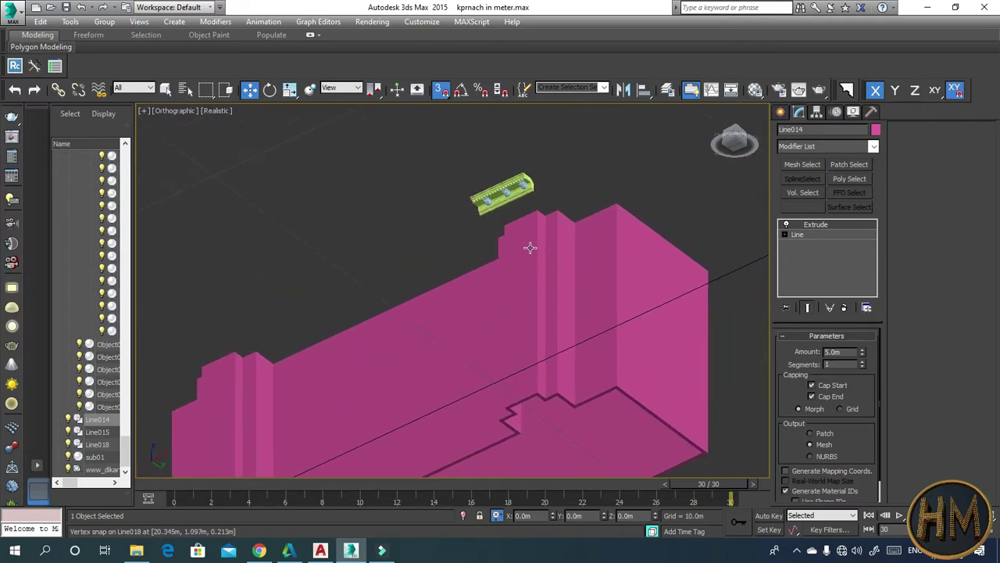
{"action": "left_click", "coordinate": [500, 191]}
{"action": "middle_click_drag", "start_coordinate": [524, 226], "coordinate": [513, 277], "text": "alt"}
- Vertex-snap Group065 onto the top corner of the separate wall, then deselect it
{"action": "mouse_move", "coordinate": [518, 239]}
{"action": "middle_mouse_down", "text": "alt"}
{"action": "mouse_move", "coordinate": [482, 253]}
{"action": "mouse_move", "coordinate": [491, 253]}
{"action": "mouse_move", "coordinate": [485, 185]}
{"action": "middle_mouse_up", "text": "alt"}
{"action": "scroll", "coordinate": [503, 226], "scroll_direction": "up", "scroll_amount": 3}
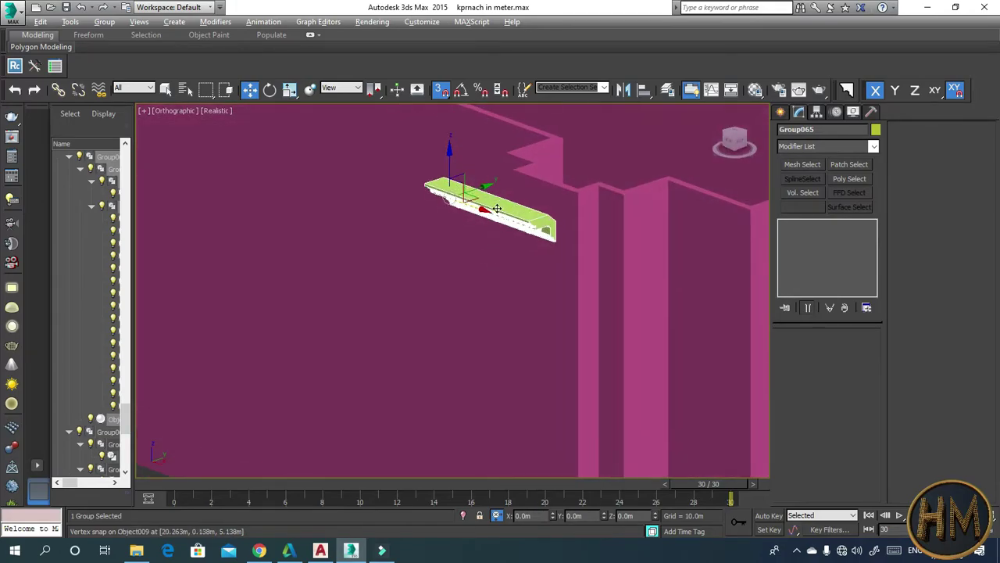
{"action": "left_click_drag", "start_coordinate": [485, 185], "coordinate": [507, 189]}
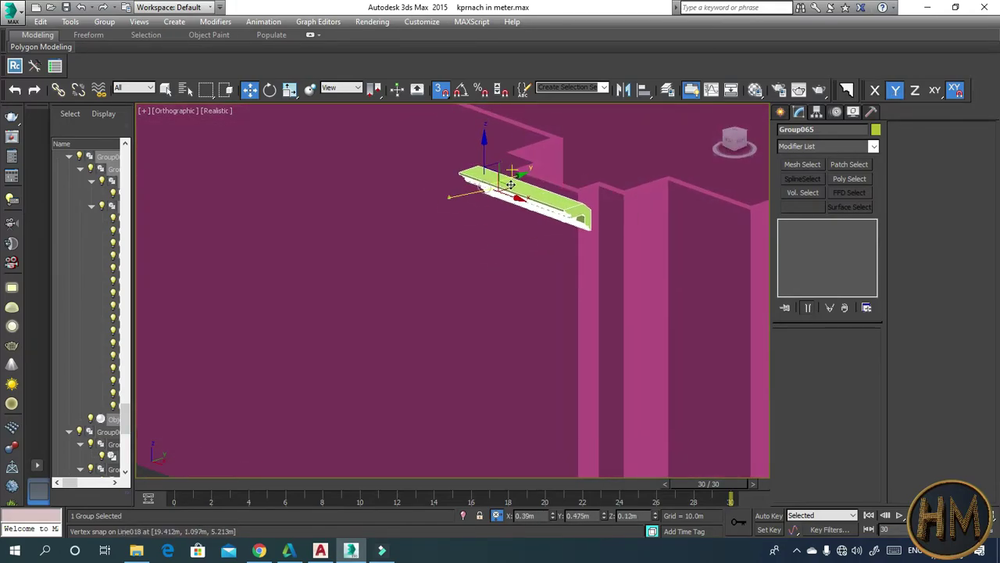
{"action": "scroll", "coordinate": [542, 168], "scroll_direction": "up", "scroll_amount": 3}
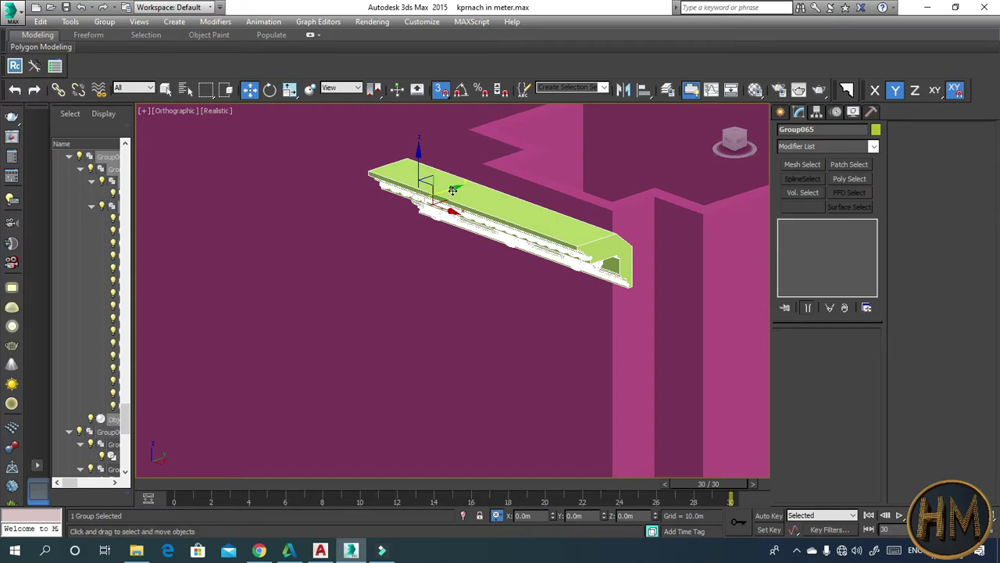
{"action": "scroll", "coordinate": [452, 189], "scroll_direction": "down", "scroll_amount": 3}
{"action": "scroll", "coordinate": [452, 211], "scroll_direction": "up", "scroll_amount": 1}
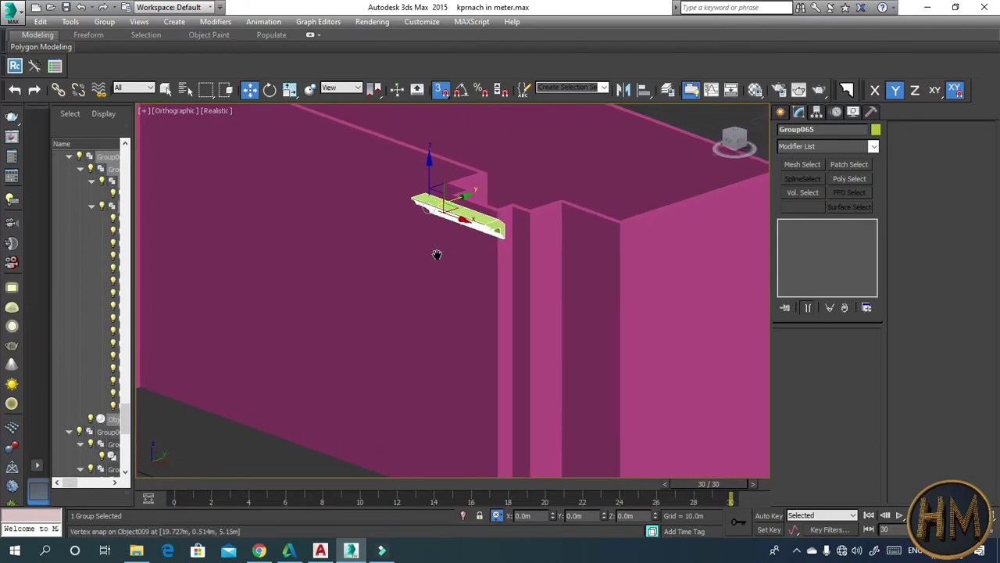
{"action": "scroll", "coordinate": [440, 237], "scroll_direction": "up", "scroll_amount": 2}
{"action": "scroll", "coordinate": [434, 231], "scroll_direction": "up", "scroll_amount": 1}
{"action": "middle_click_drag", "start_coordinate": [430, 227], "coordinate": [441, 196], "text": "alt"}
{"action": "left_click", "coordinate": [442, 147]}
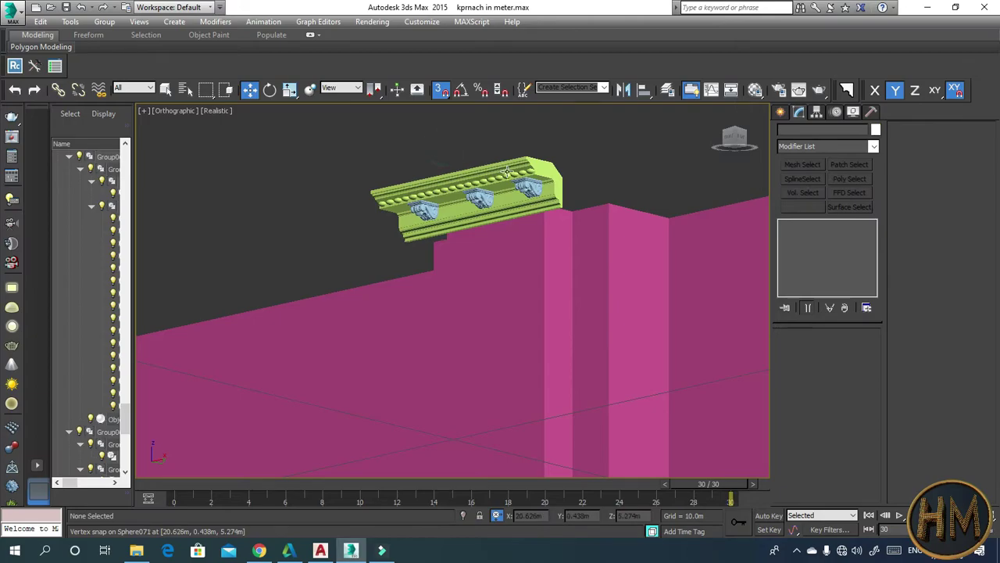
- Zoom in on the carved brackets and select the Group065 cornice piece
{"action": "scroll", "coordinate": [487, 179], "scroll_direction": "up", "scroll_amount": 1}
{"action": "scroll", "coordinate": [494, 179], "scroll_direction": "up", "scroll_amount": 1}
{"action": "scroll", "coordinate": [494, 179], "scroll_direction": "up", "scroll_amount": 1}
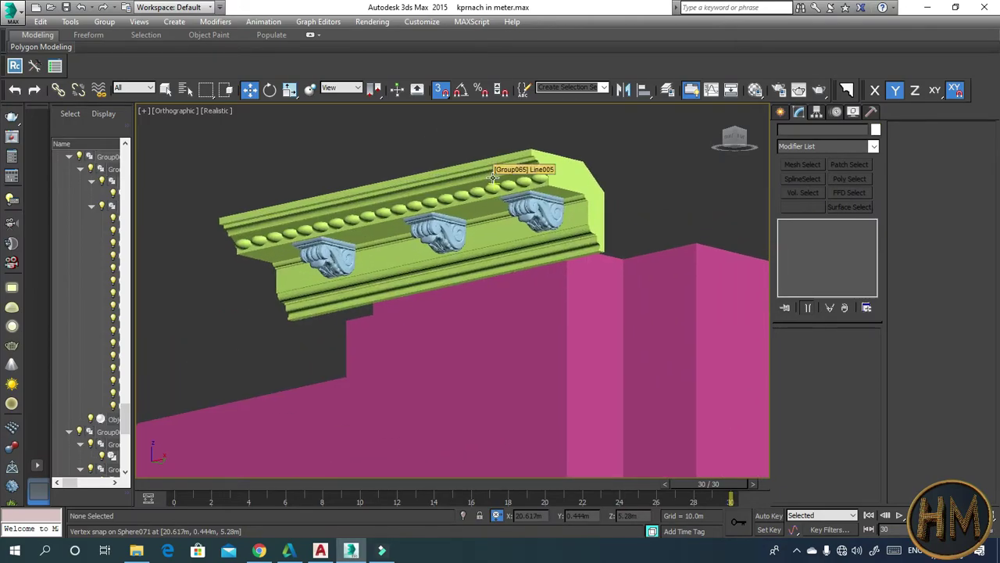
{"action": "middle_click_drag", "start_coordinate": [583, 177], "coordinate": [555, 186]}
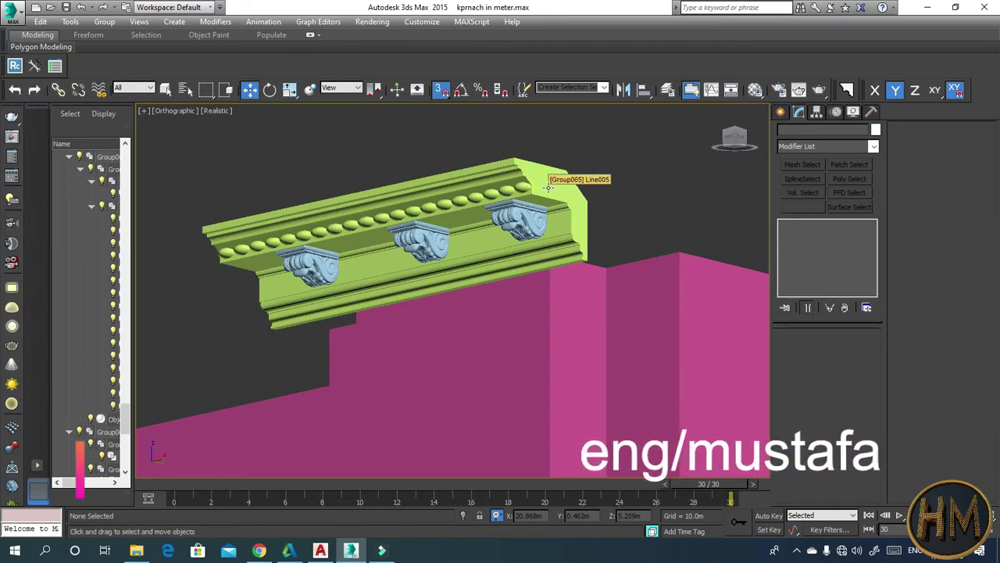
{"action": "scroll", "coordinate": [550, 188], "scroll_direction": "up", "scroll_amount": 1}
{"action": "scroll", "coordinate": [539, 191], "scroll_direction": "up", "scroll_amount": 3}
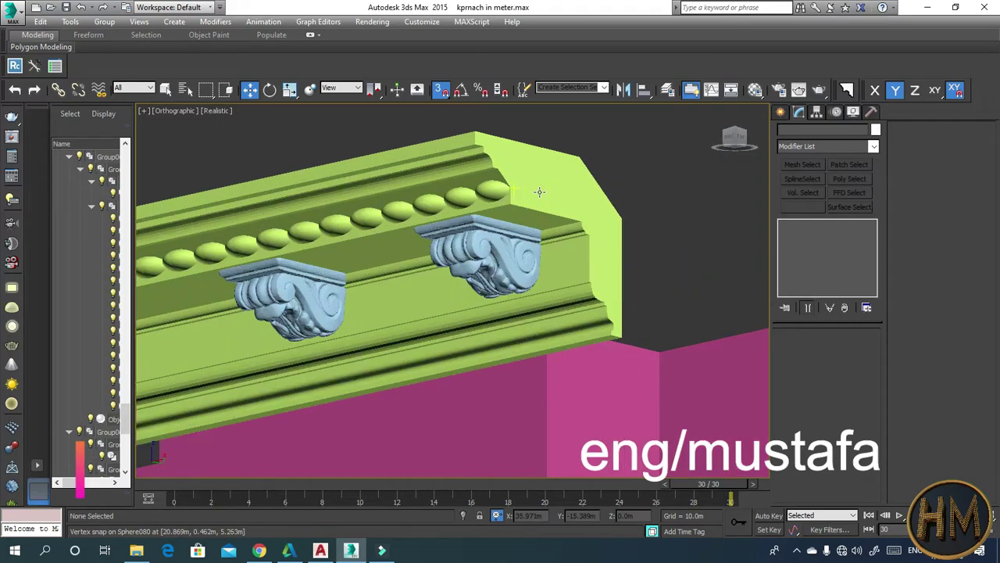
{"action": "left_click", "coordinate": [541, 182]}
{"action": "scroll", "coordinate": [540, 180], "scroll_direction": "down", "scroll_amount": 2}
{"action": "scroll", "coordinate": [540, 180], "scroll_direction": "down", "scroll_amount": 3}
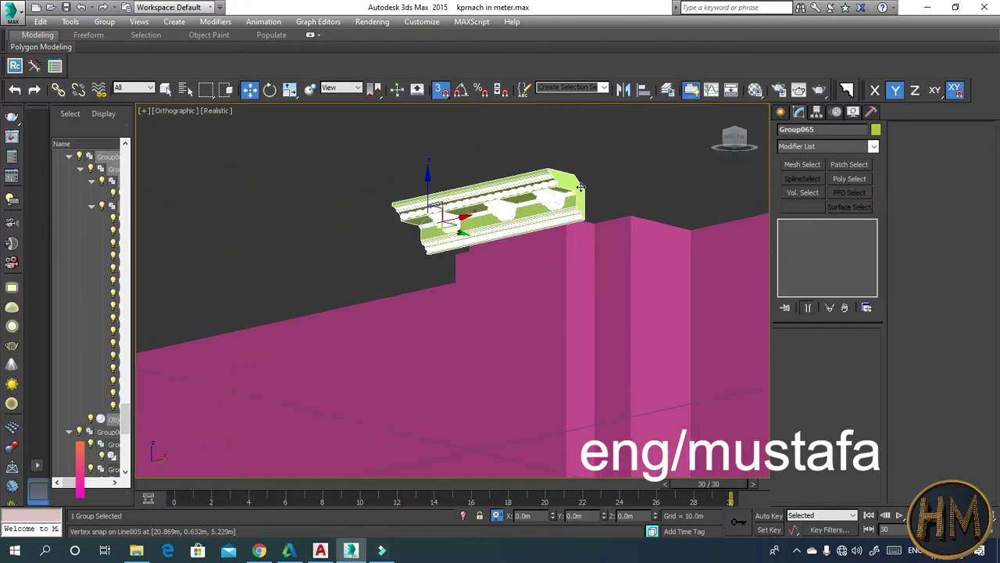
- In the Modify panel, jump to 'se' in the Modifier List and apply Symmetry to Group065
{"action": "left_click", "coordinate": [801, 115]}
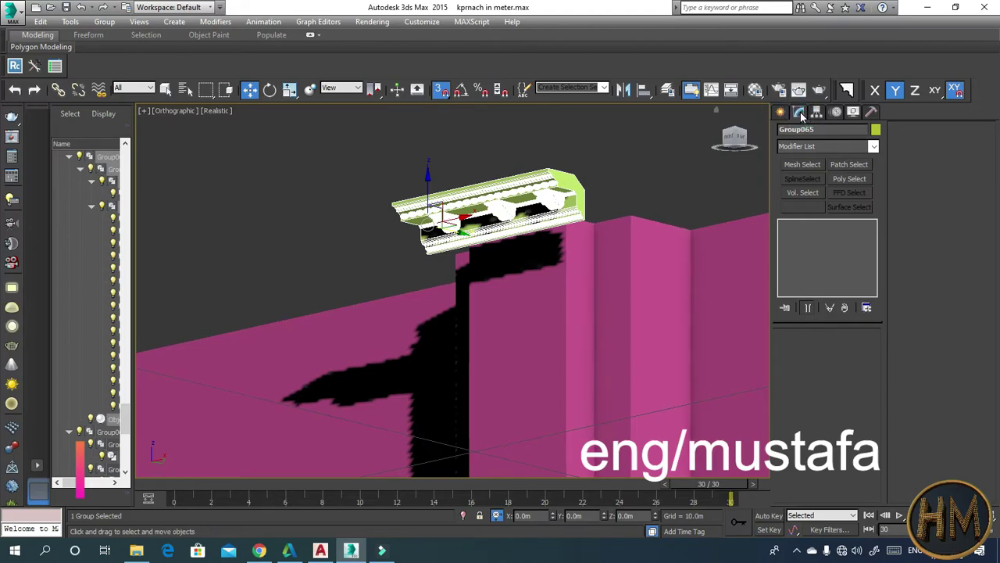
{"action": "left_click", "coordinate": [875, 147]}
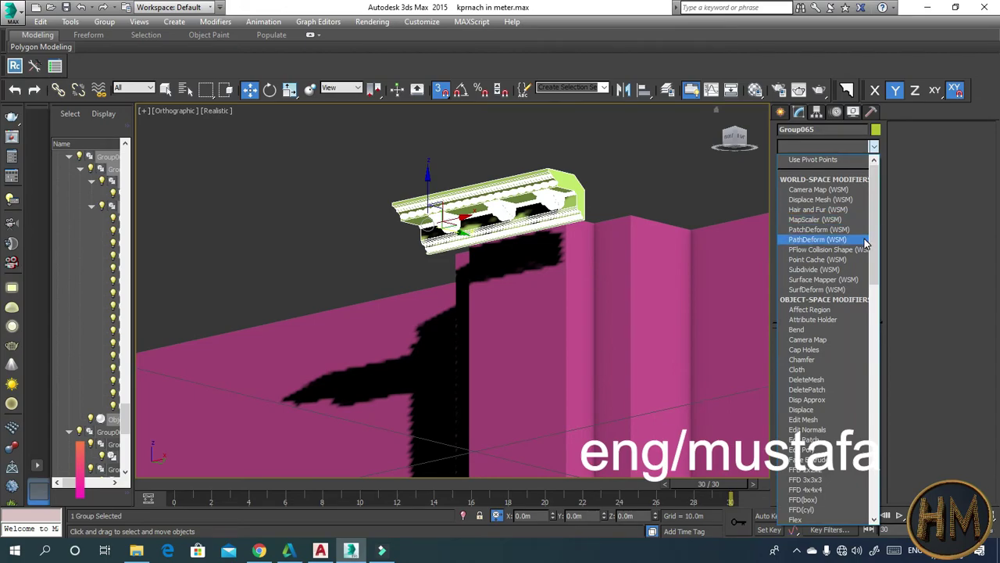
{"action": "key", "text": "s"}
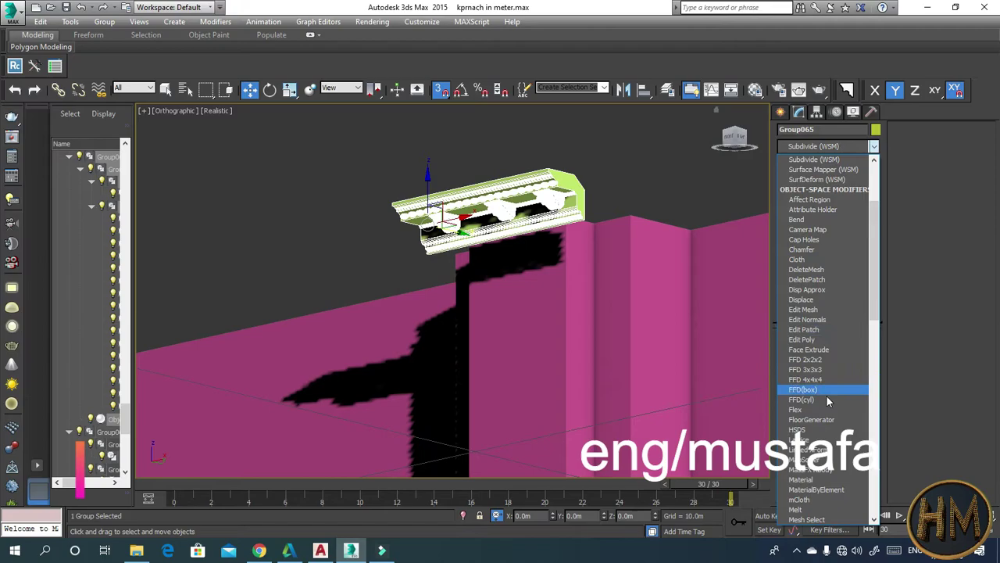
{"action": "type", "text": "se"}
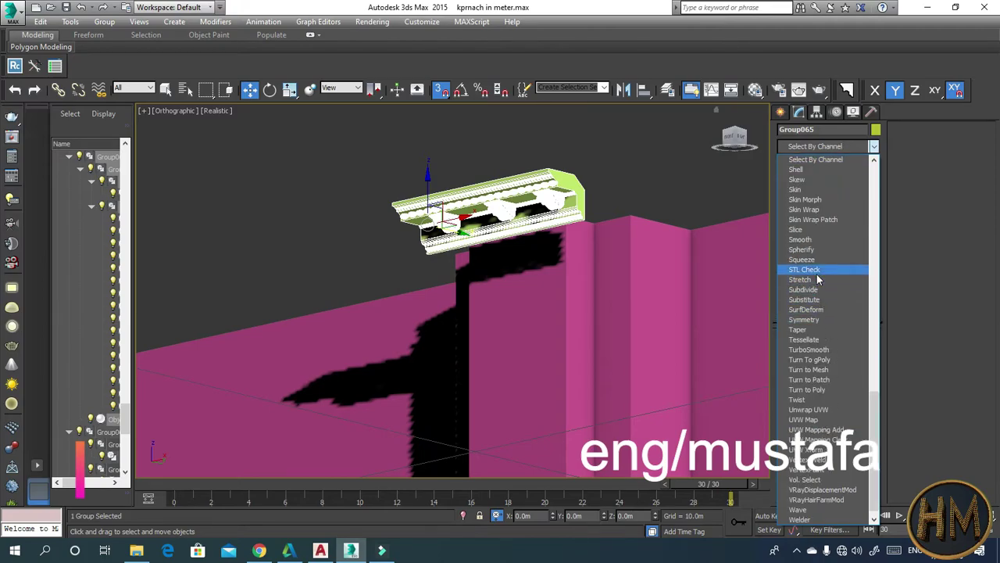
{"action": "left_click", "coordinate": [811, 321]}
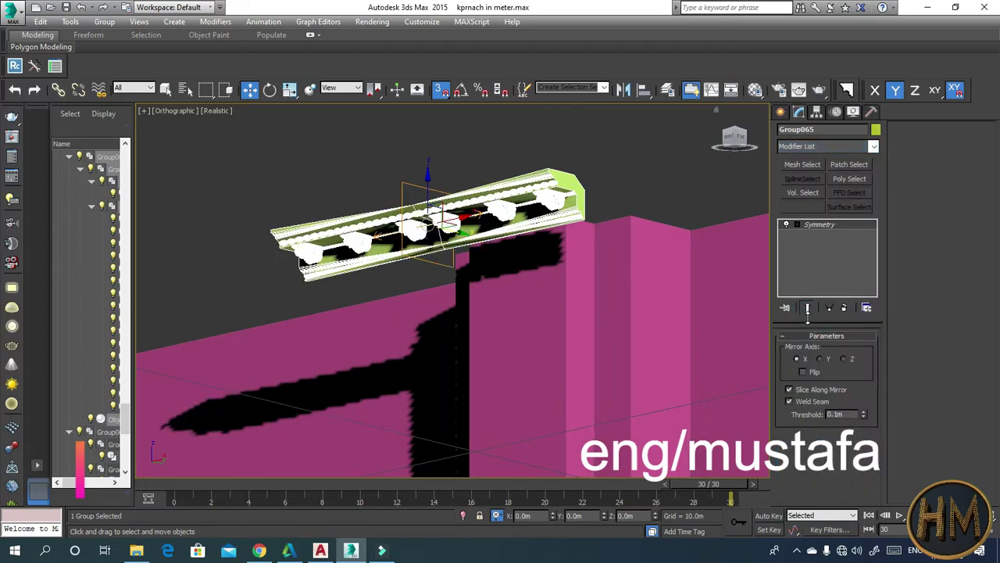
- Uncheck Weld Seam on the Symmetry modifier
{"action": "middle_click_drag", "start_coordinate": [587, 273], "coordinate": [576, 310], "text": "alt"}
{"action": "scroll", "coordinate": [547, 267], "scroll_direction": "up", "scroll_amount": 2}
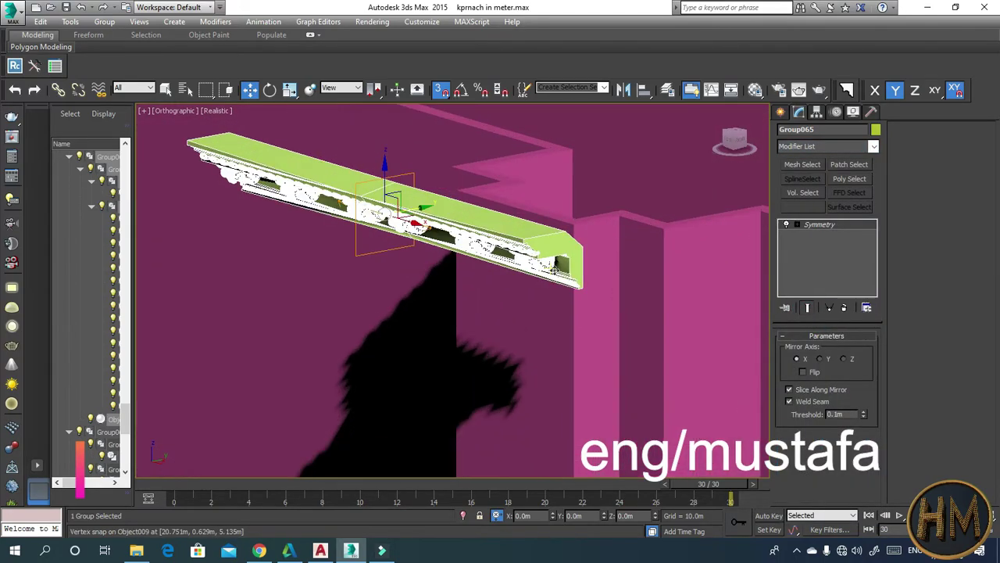
{"action": "scroll", "coordinate": [547, 268], "scroll_direction": "up", "scroll_amount": 1}
{"action": "scroll", "coordinate": [548, 274], "scroll_direction": "up", "scroll_amount": 1}
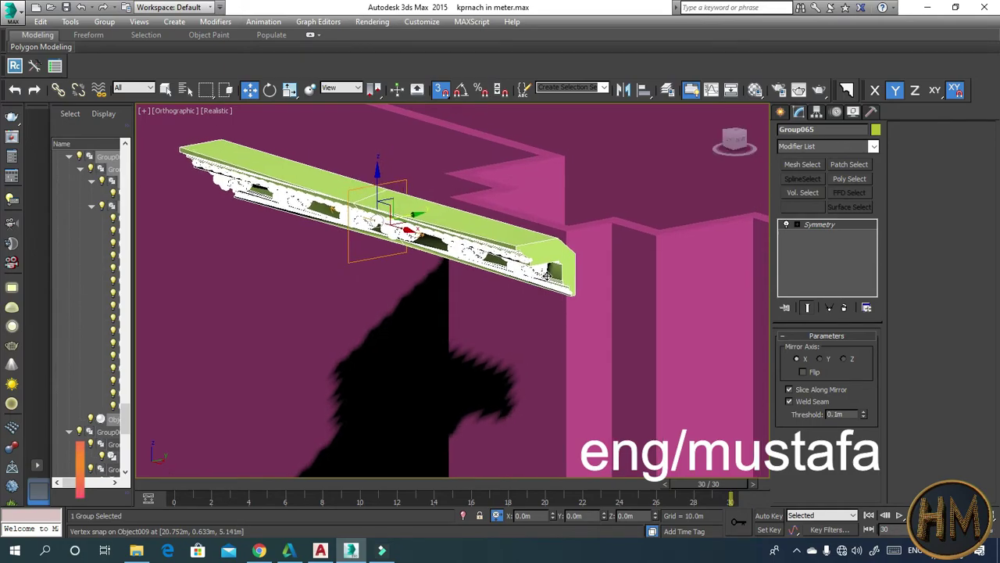
{"action": "left_click", "coordinate": [789, 401]}
- Expand Symmetry in the stack to expose its Mirror sub-object
{"action": "middle_click_drag", "start_coordinate": [556, 269], "coordinate": [536, 210], "text": "alt"}
{"action": "scroll", "coordinate": [536, 210], "scroll_direction": "up", "scroll_amount": 2}
{"action": "scroll", "coordinate": [537, 210], "scroll_direction": "down", "scroll_amount": 3}
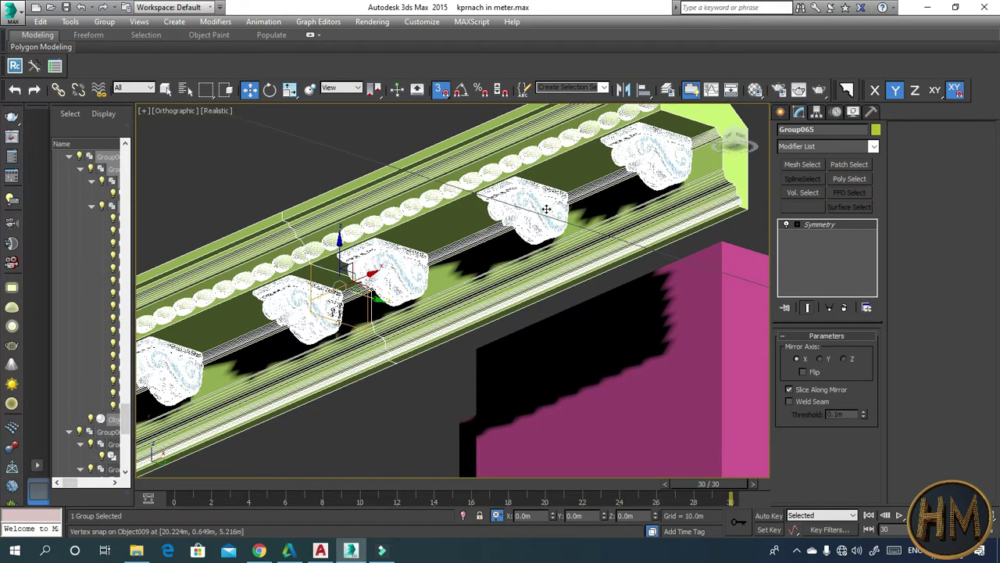
{"action": "scroll", "coordinate": [546, 209], "scroll_direction": "down", "scroll_amount": 2}
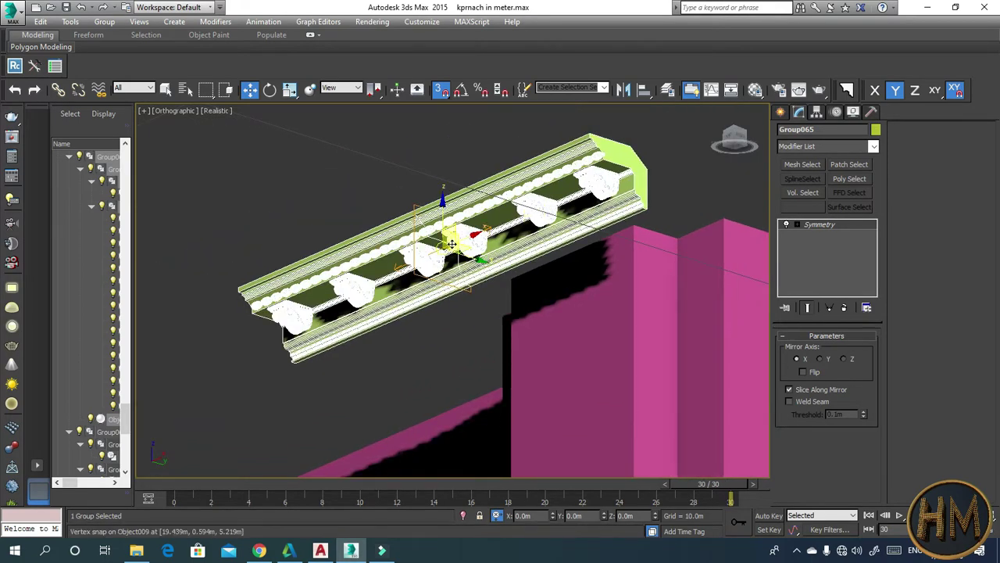
{"action": "mouse_move", "coordinate": [440, 228]}
{"action": "left_mouse_down"}
{"action": "mouse_move", "coordinate": [418, 254]}
{"action": "mouse_move", "coordinate": [431, 248]}
{"action": "left_mouse_up"}
{"action": "left_click", "coordinate": [790, 225]}
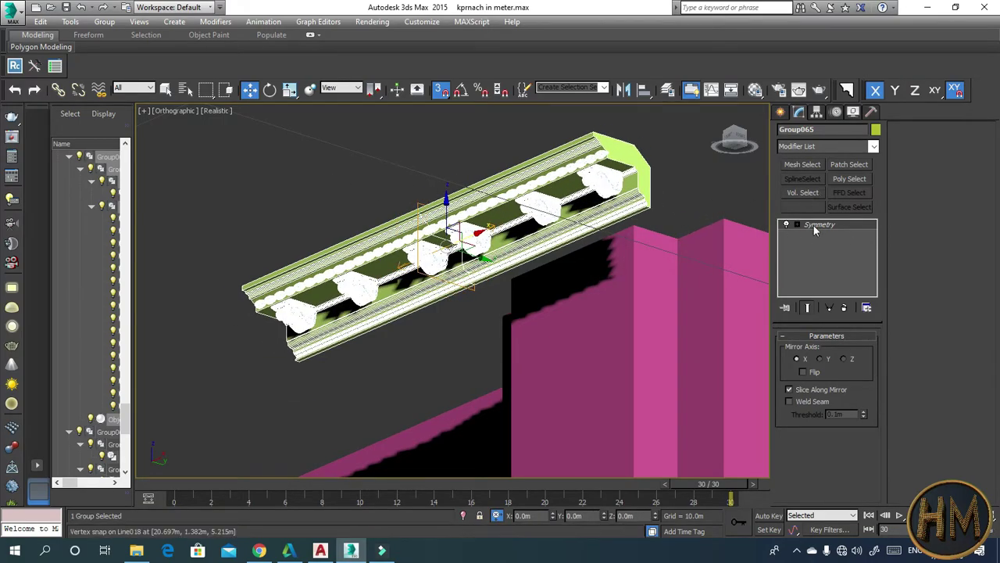
{"action": "left_click", "coordinate": [819, 234]}
{"action": "left_click", "coordinate": [821, 235]}
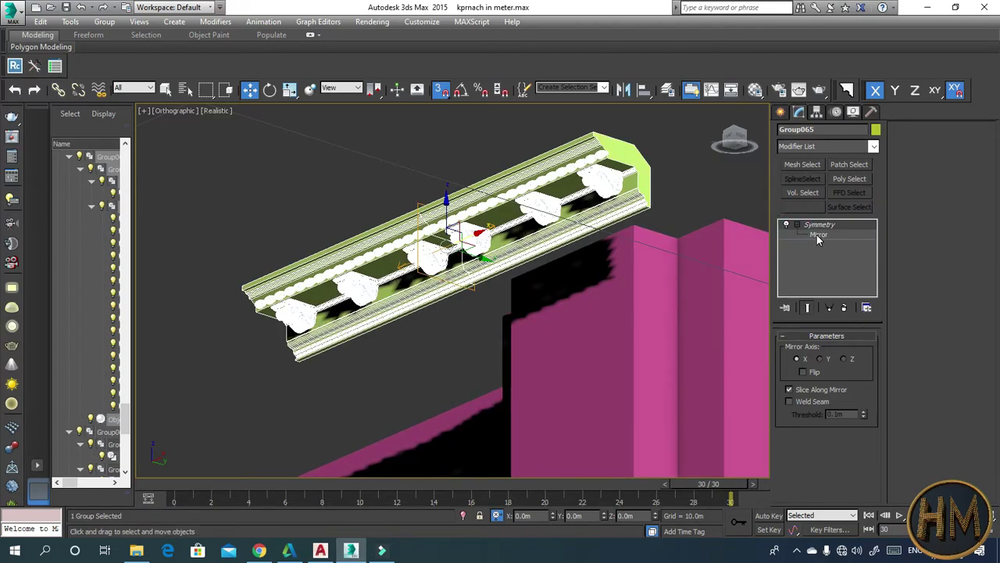
- Slide the Symmetry Mirror gizmo along the moulding, then orbit to check the straight run
{"action": "left_click", "coordinate": [819, 236]}
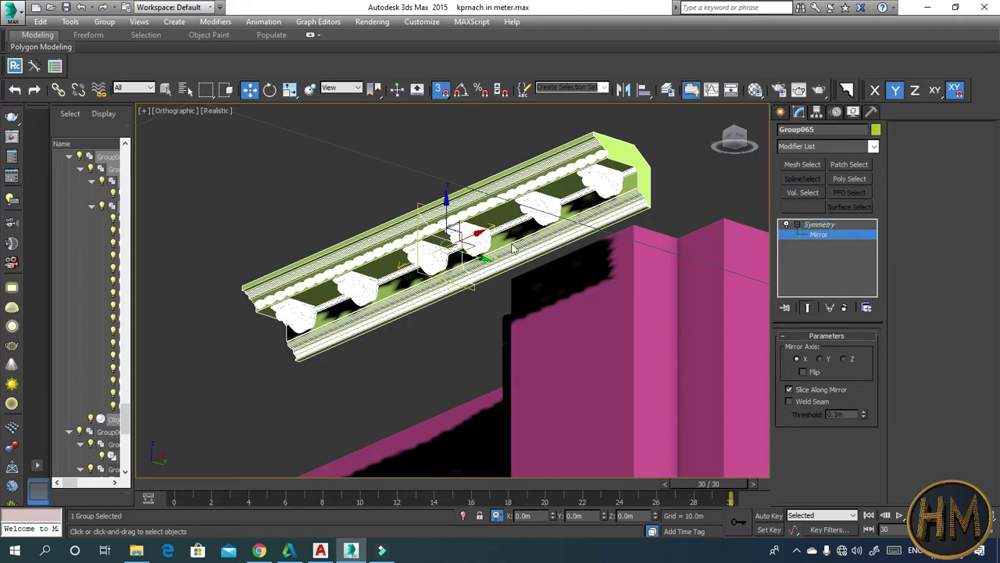
{"action": "left_click_drag", "start_coordinate": [489, 229], "coordinate": [452, 252]}
{"action": "mouse_move", "coordinate": [452, 252]}
{"action": "middle_mouse_down", "text": "alt"}
{"action": "mouse_move", "coordinate": [499, 317]}
{"action": "mouse_move", "coordinate": [505, 311]}
{"action": "middle_mouse_up", "text": "alt"}
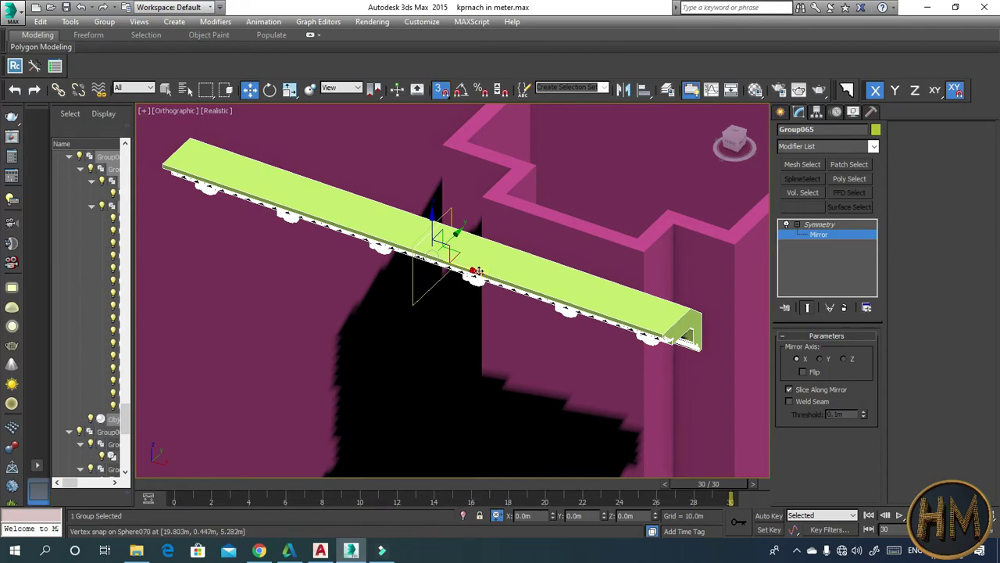
{"action": "middle_click_drag", "start_coordinate": [471, 268], "coordinate": [478, 258], "text": "alt"}
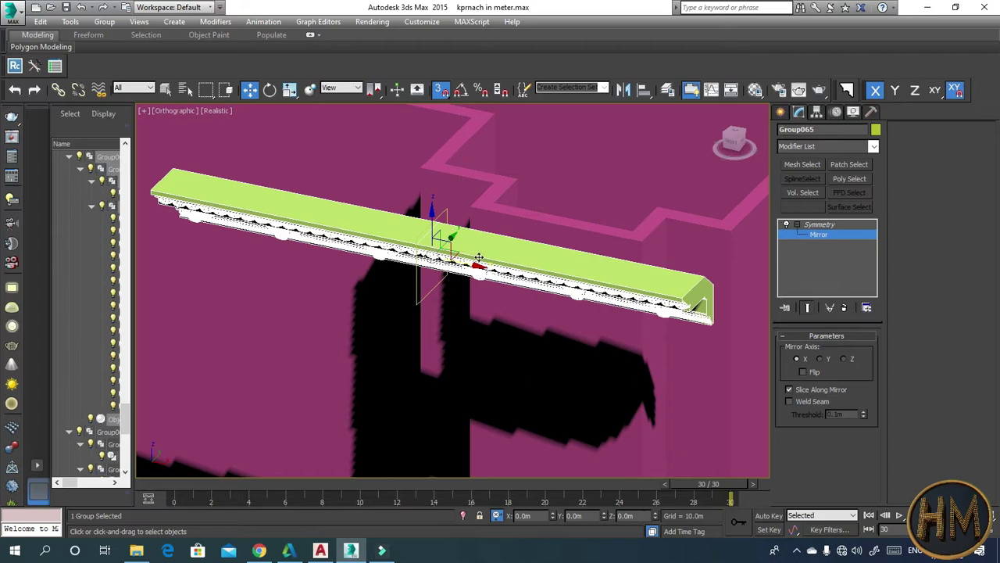
{"action": "mouse_move", "coordinate": [478, 258]}
{"action": "middle_mouse_down", "text": "alt"}
{"action": "mouse_move", "coordinate": [404, 279]}
{"action": "mouse_move", "coordinate": [447, 264]}
{"action": "middle_mouse_up", "text": "alt"}
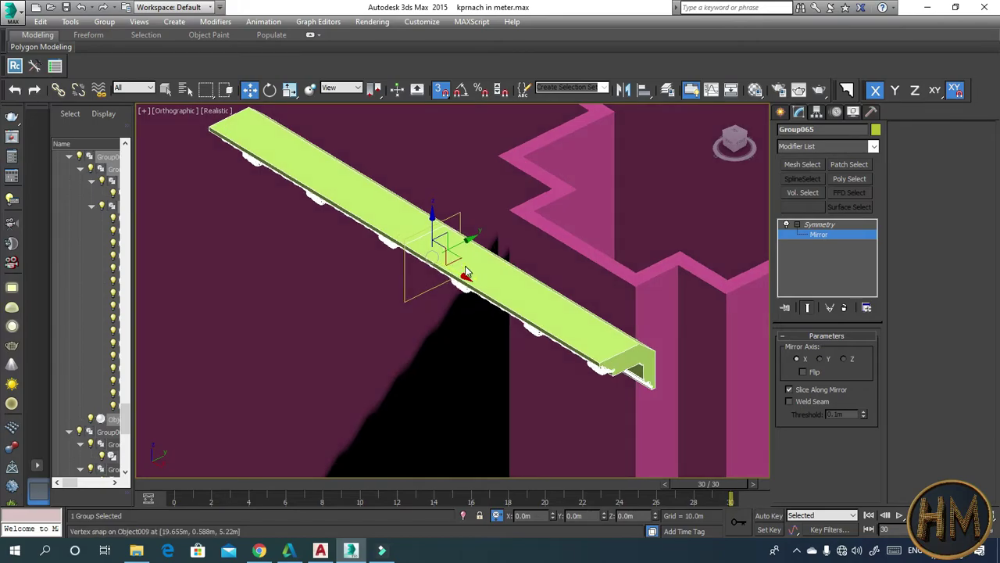
- Rotate the Mirror plane 45 degrees around Z
{"action": "left_click", "coordinate": [270, 90]}
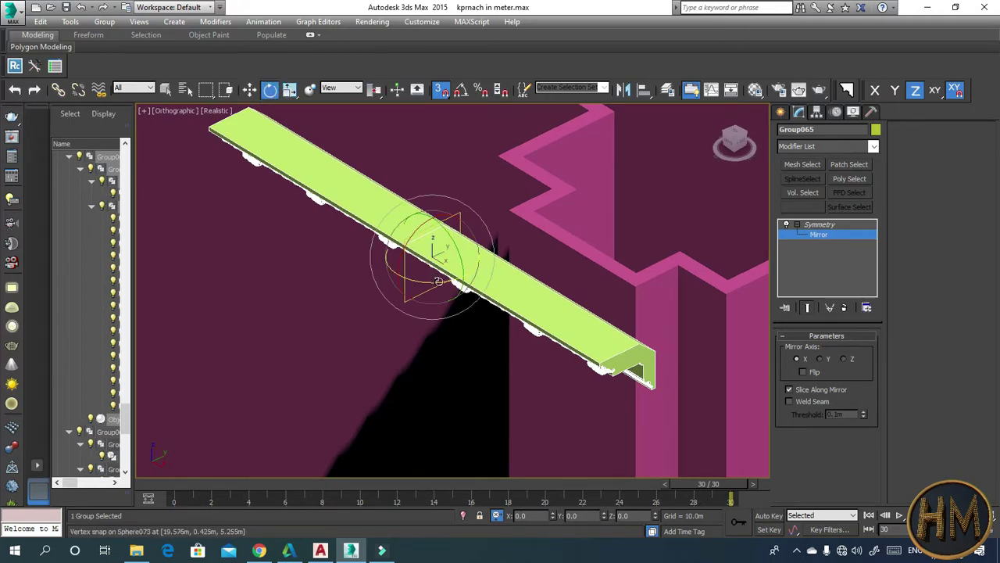
{"action": "mouse_move", "coordinate": [441, 281]}
{"action": "left_mouse_down"}
{"action": "mouse_move", "coordinate": [392, 286]}
{"action": "mouse_move", "coordinate": [426, 288]}
{"action": "left_mouse_up"}
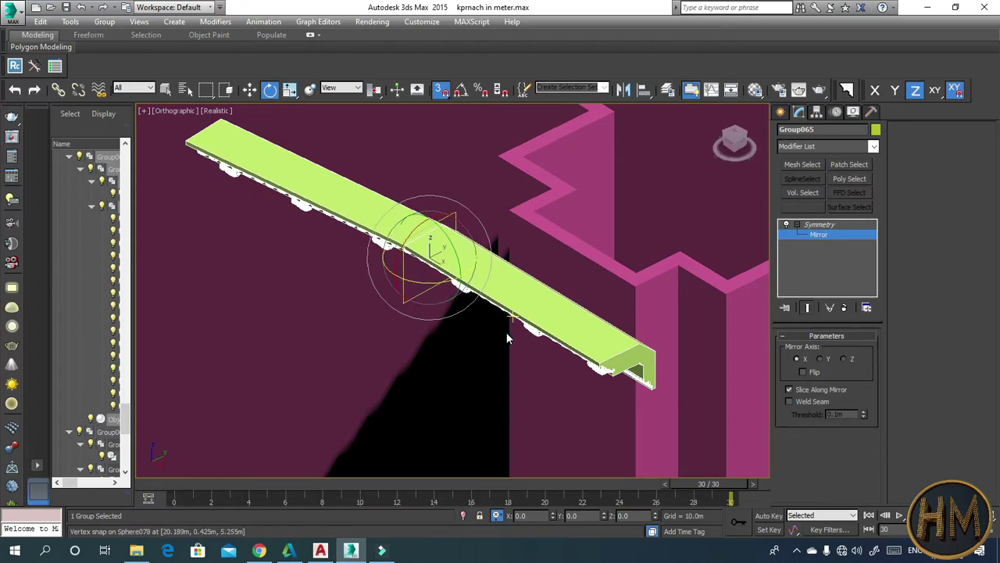
{"action": "left_click_drag", "start_coordinate": [506, 333], "coordinate": [500, 317]}
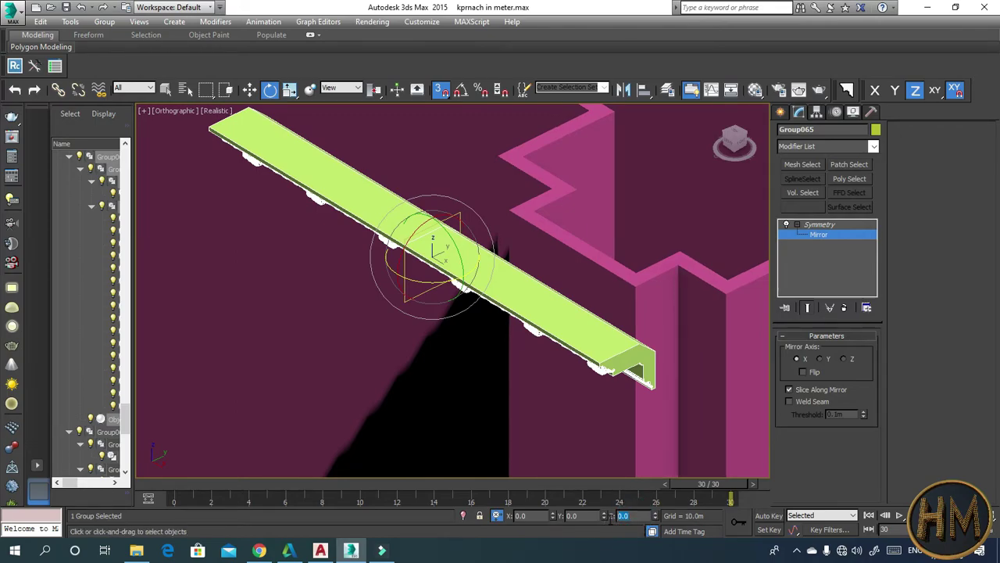
{"action": "type", "text": "45"}
{"action": "key", "text": "Return"}
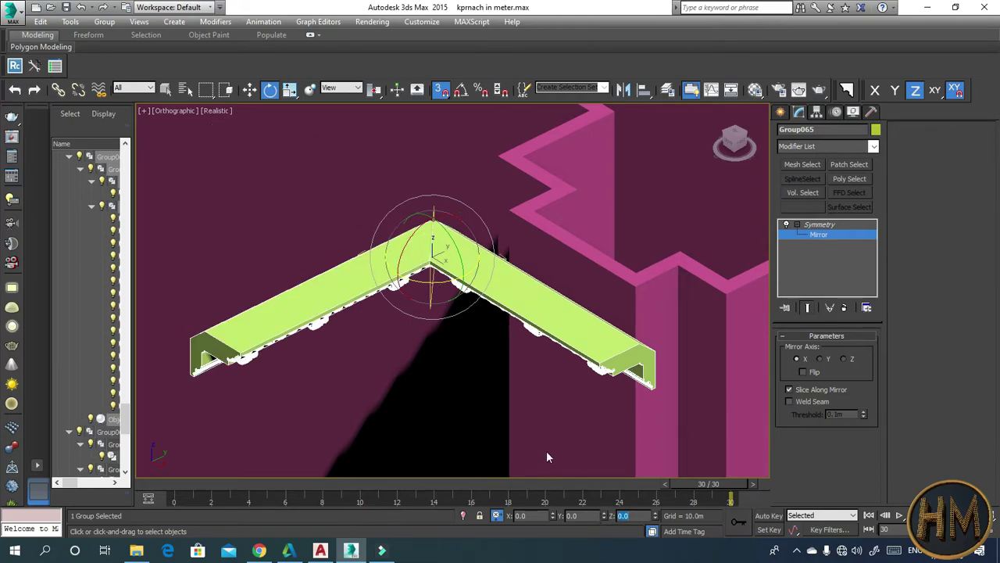
{"action": "left_click", "coordinate": [635, 516]}
{"action": "type", "text": "18"}
{"action": "key", "text": "Return"}
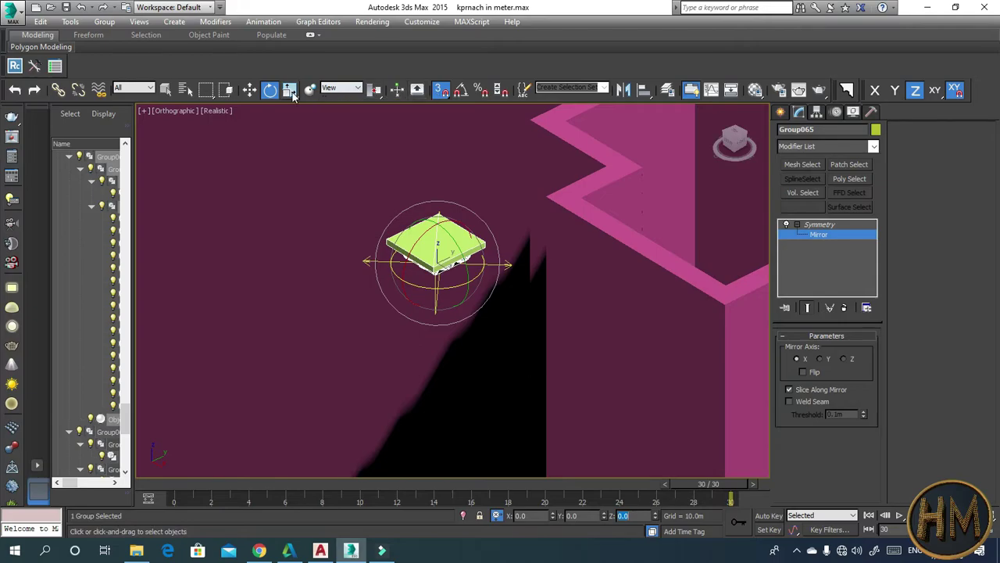
- Vertex-snap the Mirror gizmo to the wall corner to form the mitred joint
{"action": "left_click", "coordinate": [250, 89]}
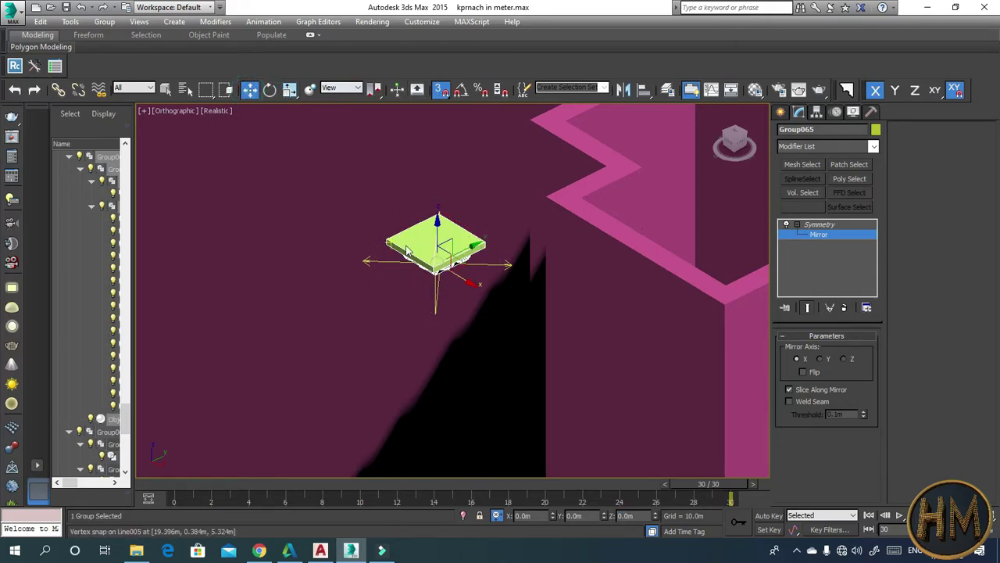
{"action": "left_click_drag", "start_coordinate": [465, 282], "coordinate": [592, 346]}
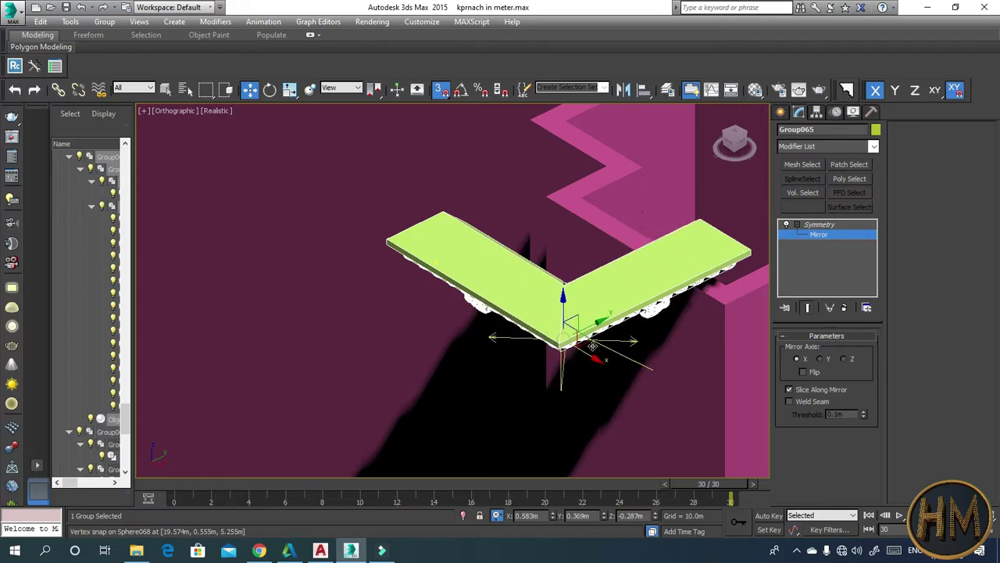
{"action": "mouse_move", "coordinate": [592, 346]}
{"action": "left_mouse_down"}
{"action": "mouse_move", "coordinate": [326, 205]}
{"action": "mouse_move", "coordinate": [673, 366]}
{"action": "left_mouse_up"}
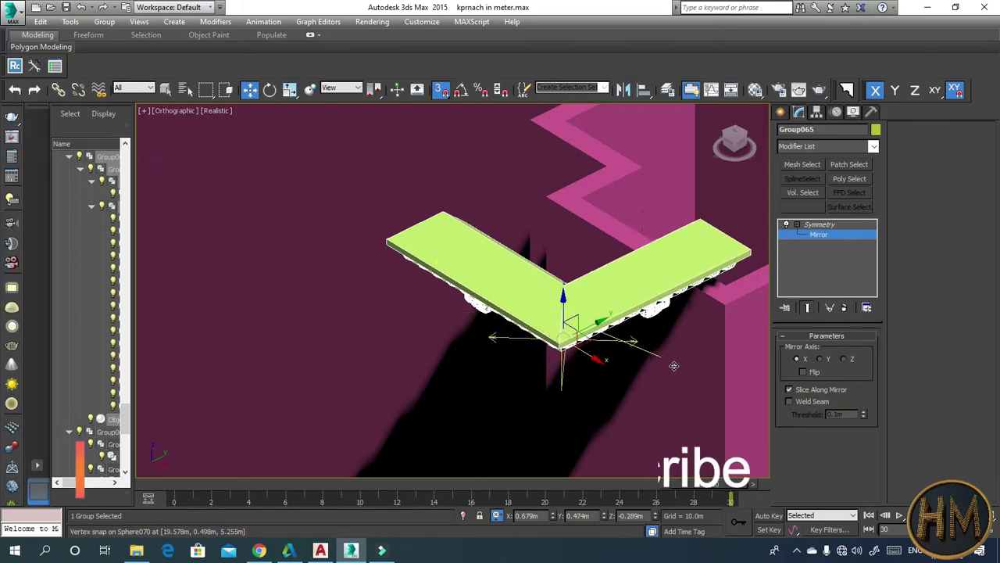
{"action": "left_click_drag", "start_coordinate": [673, 365], "coordinate": [607, 364]}
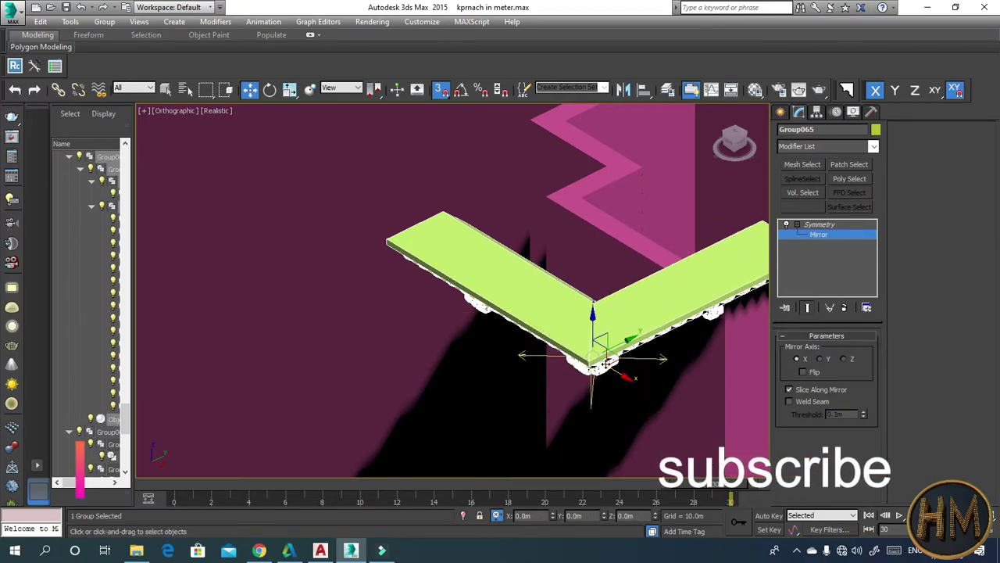
{"action": "middle_click_drag", "start_coordinate": [607, 365], "coordinate": [594, 274], "text": "alt"}
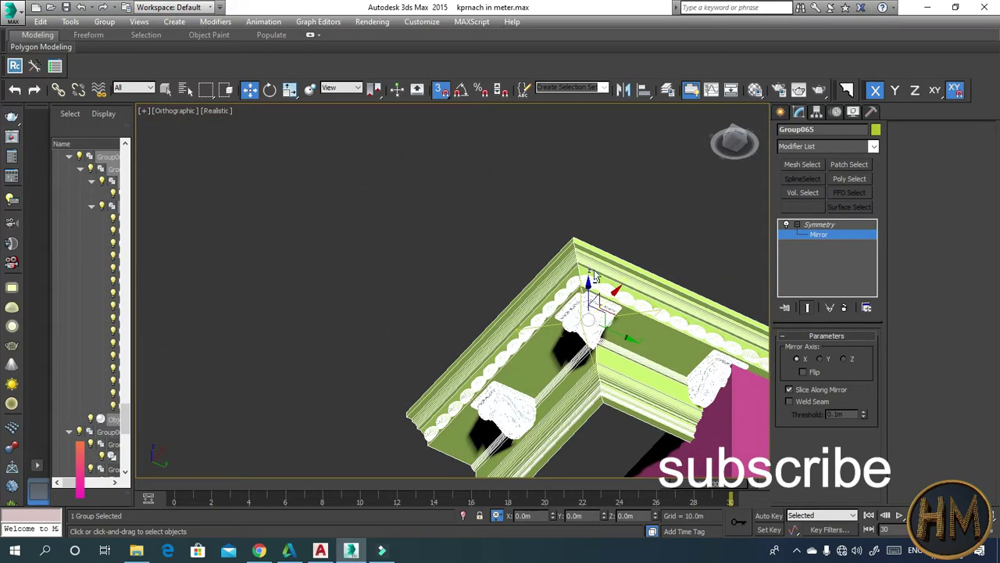
- Re-snap the Mirror gizmo so both arms meet at the corner, exit Mirror, and check in wireframe
{"action": "mouse_move", "coordinate": [601, 312]}
{"action": "left_mouse_down"}
{"action": "mouse_move", "coordinate": [617, 341]}
{"action": "mouse_move", "coordinate": [681, 361]}
{"action": "mouse_move", "coordinate": [668, 363]}
{"action": "left_mouse_up"}
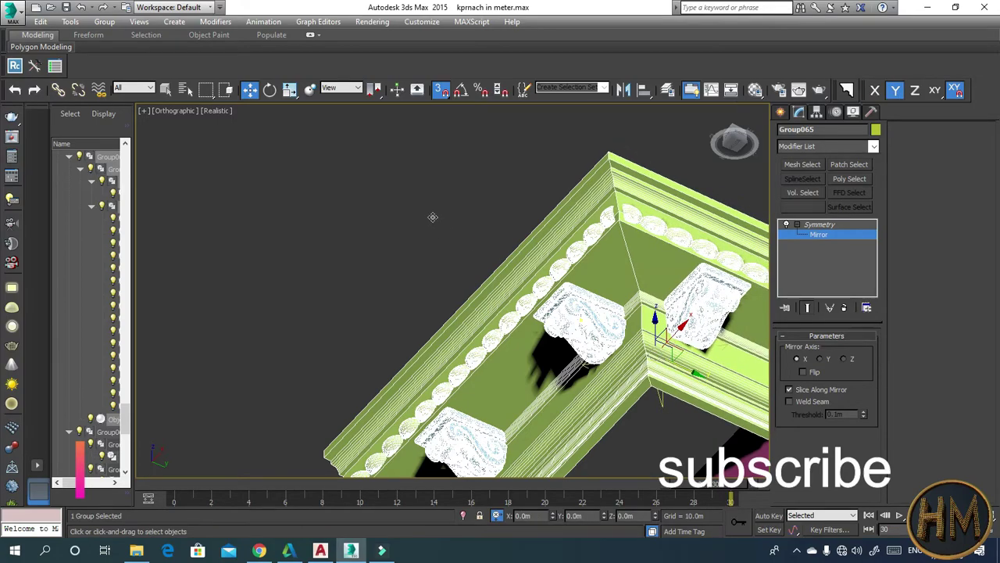
{"action": "middle_click_drag", "start_coordinate": [426, 212], "coordinate": [404, 205]}
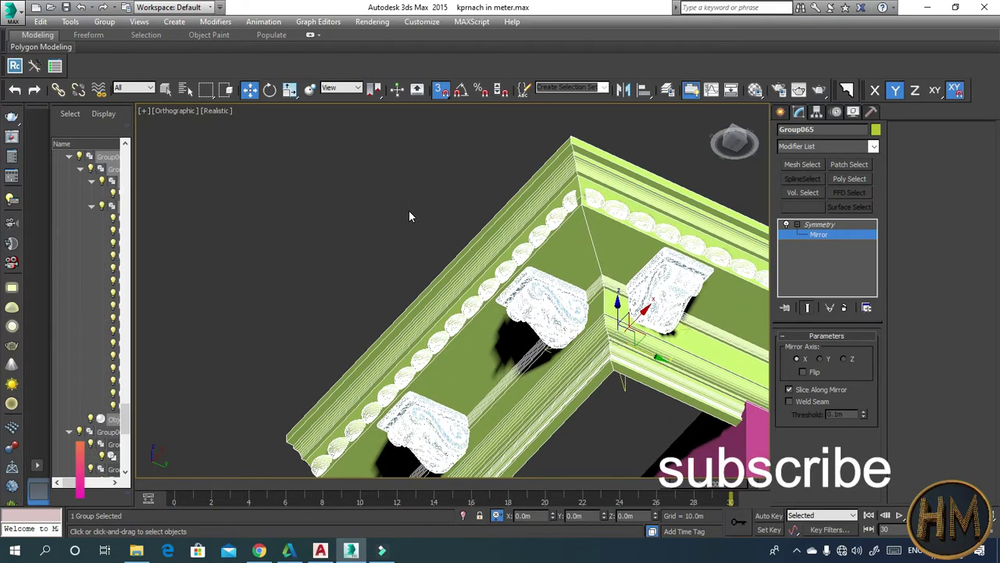
{"action": "left_click", "coordinate": [825, 235]}
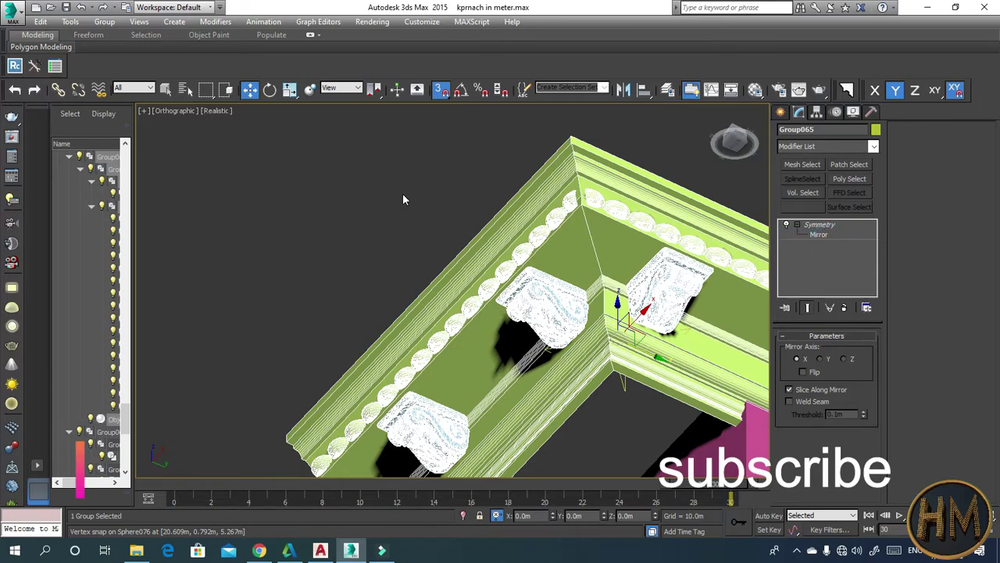
{"action": "key", "text": "F3"}
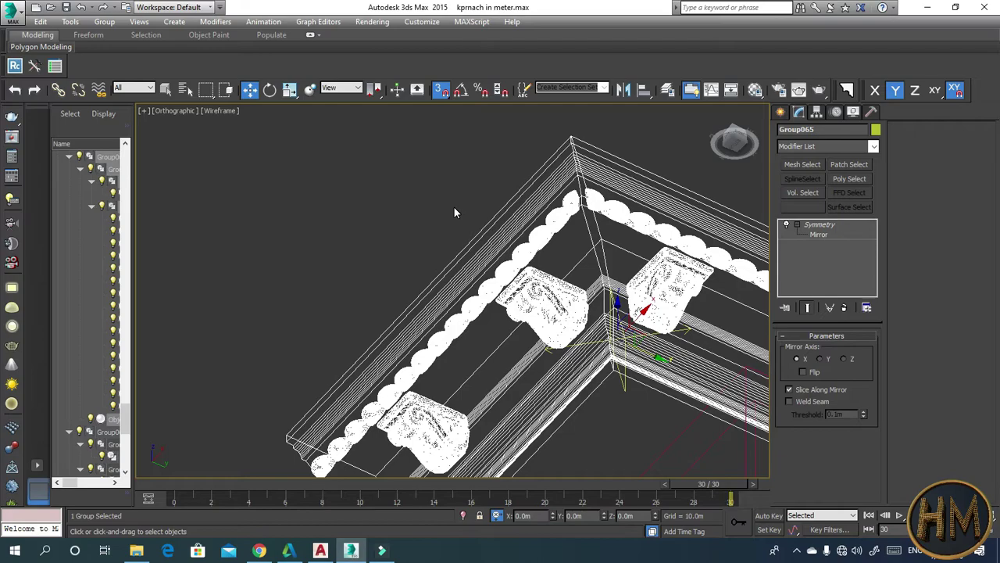
{"action": "key", "text": "F3"}
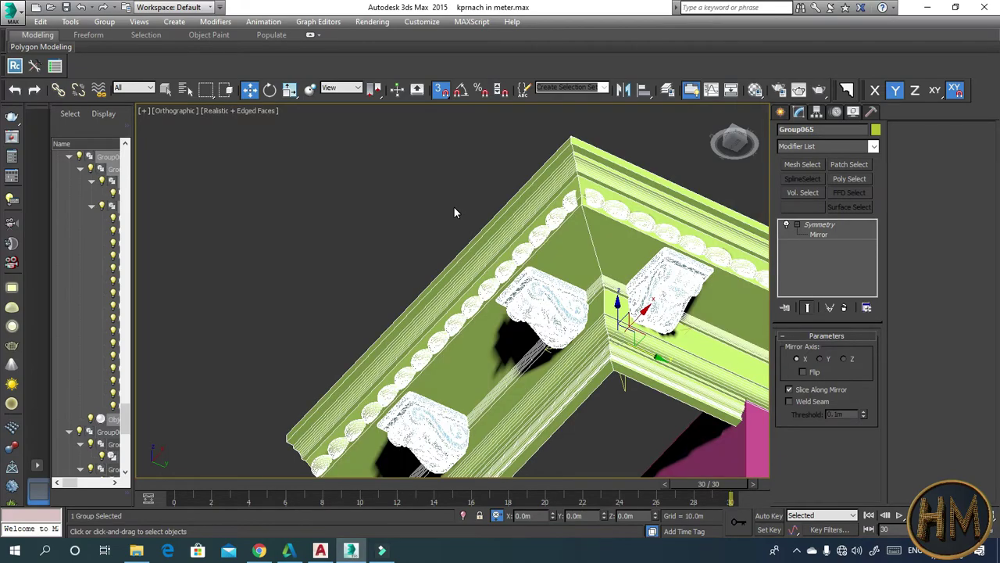
{"action": "middle_click_drag", "start_coordinate": [455, 207], "coordinate": [504, 250], "text": "alt"}
{"action": "key", "text": "F3"}
{"action": "key", "text": "F3"}
{"action": "middle_click_drag", "start_coordinate": [428, 208], "coordinate": [542, 308], "text": "alt"}
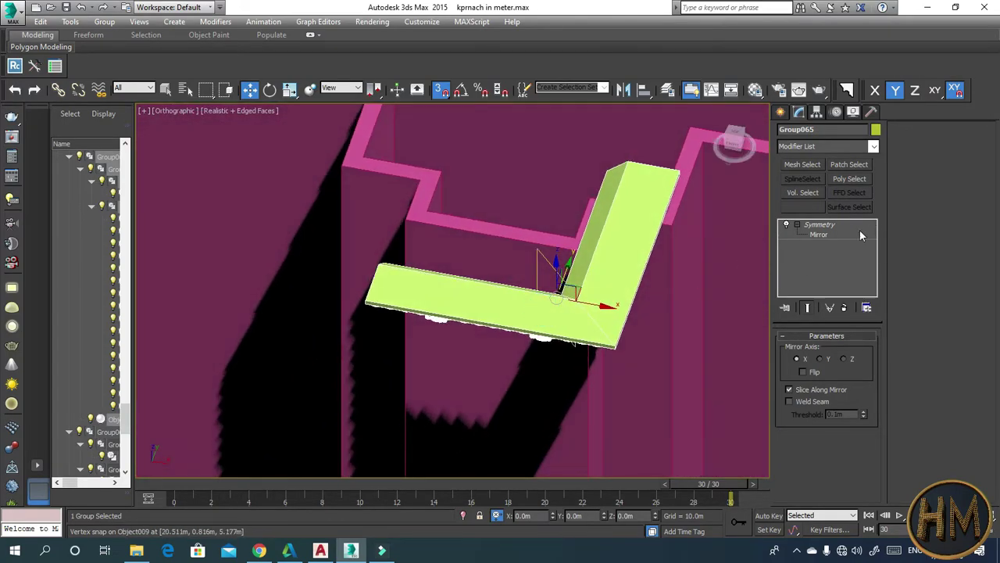
{"action": "left_click", "coordinate": [874, 147]}
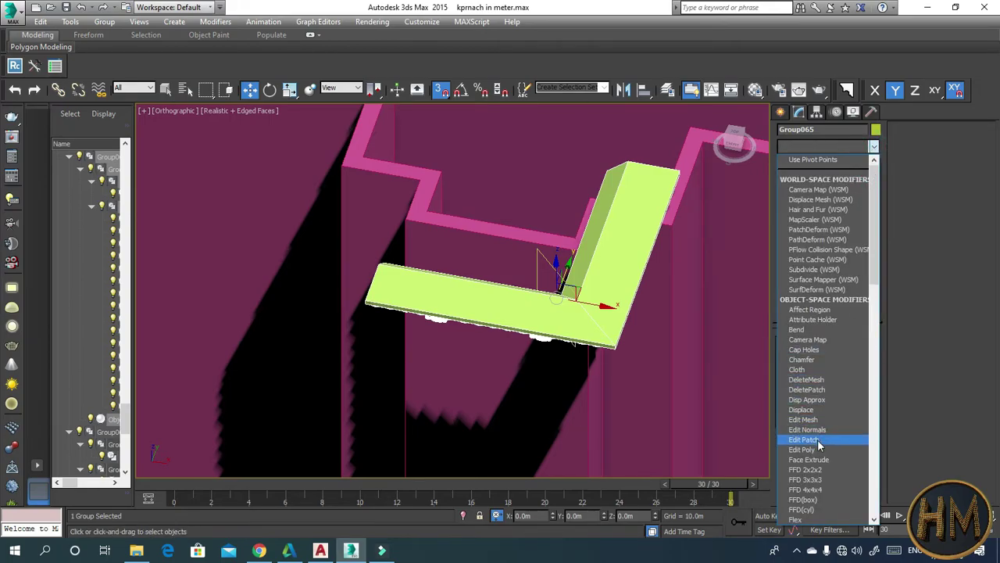
- Add a second Symmetry modifier to Group065 from the Modifier List
{"action": "scroll", "coordinate": [817, 439], "scroll_direction": "down", "scroll_amount": 10}
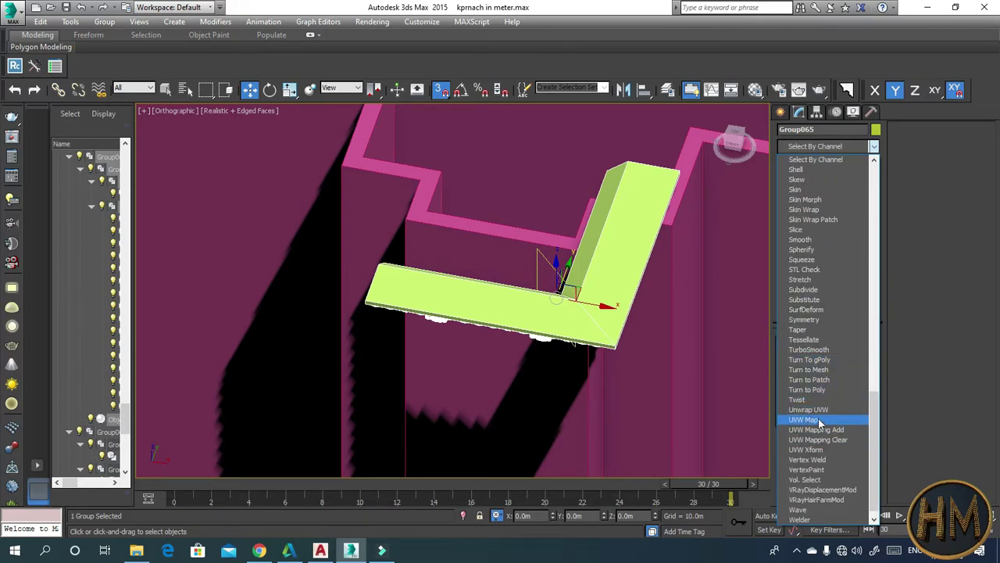
{"action": "scroll", "coordinate": [818, 425], "scroll_direction": "up", "scroll_amount": 10}
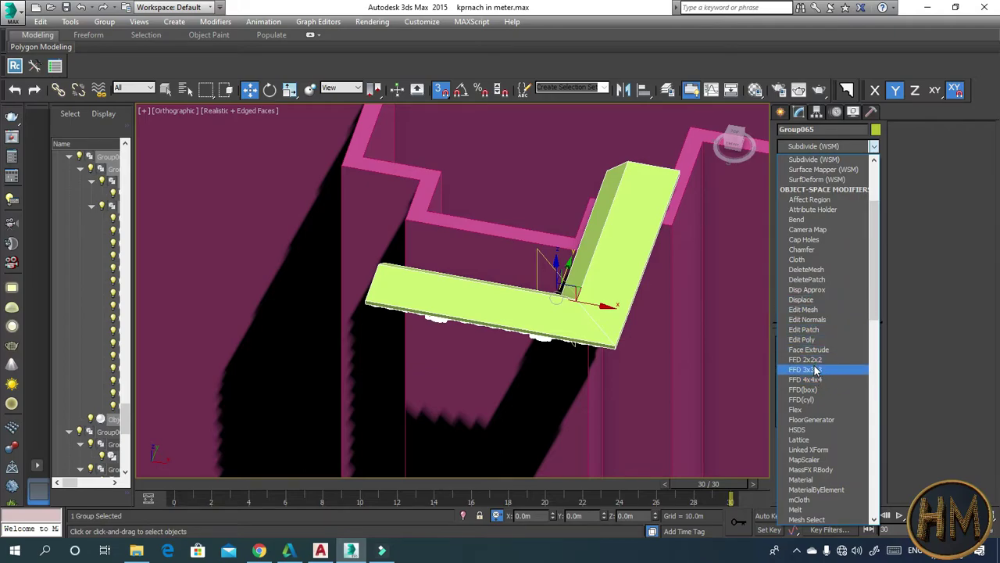
{"action": "scroll", "coordinate": [818, 375], "scroll_direction": "down", "scroll_amount": 10}
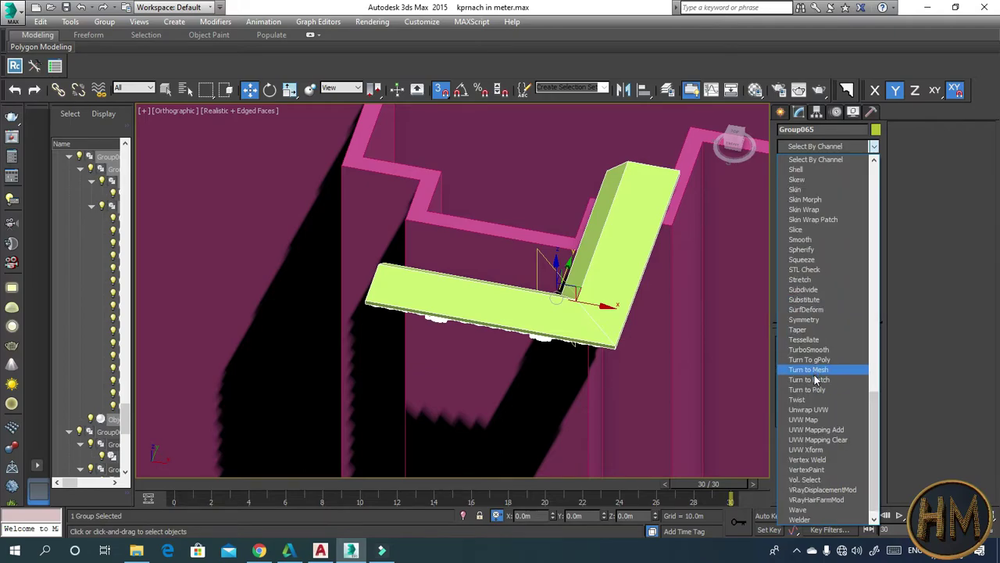
{"action": "left_click", "coordinate": [805, 319]}
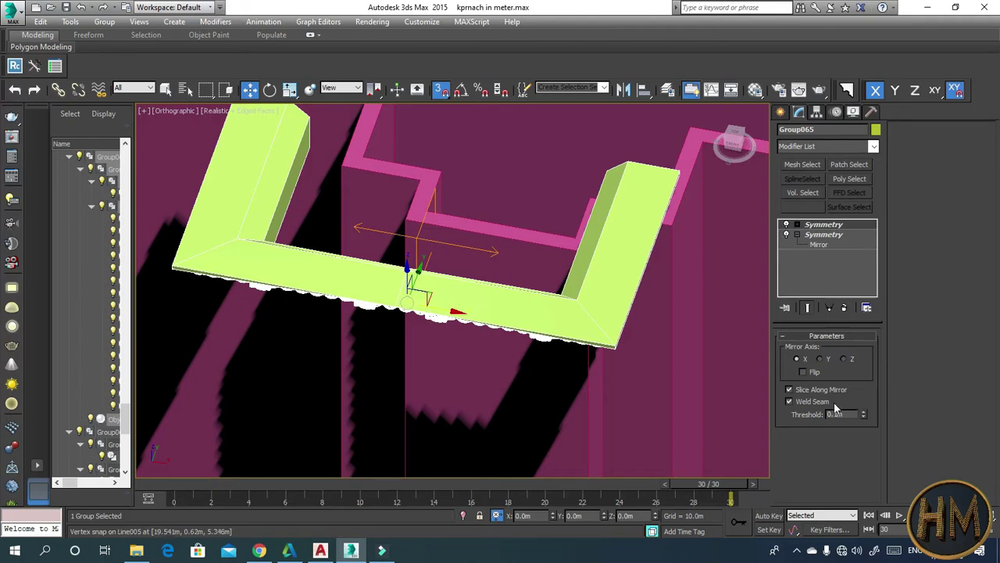
- Toggle Symmetry's Flip off to restore the full mirrored U-shaped moulding
{"action": "left_click", "coordinate": [804, 373]}
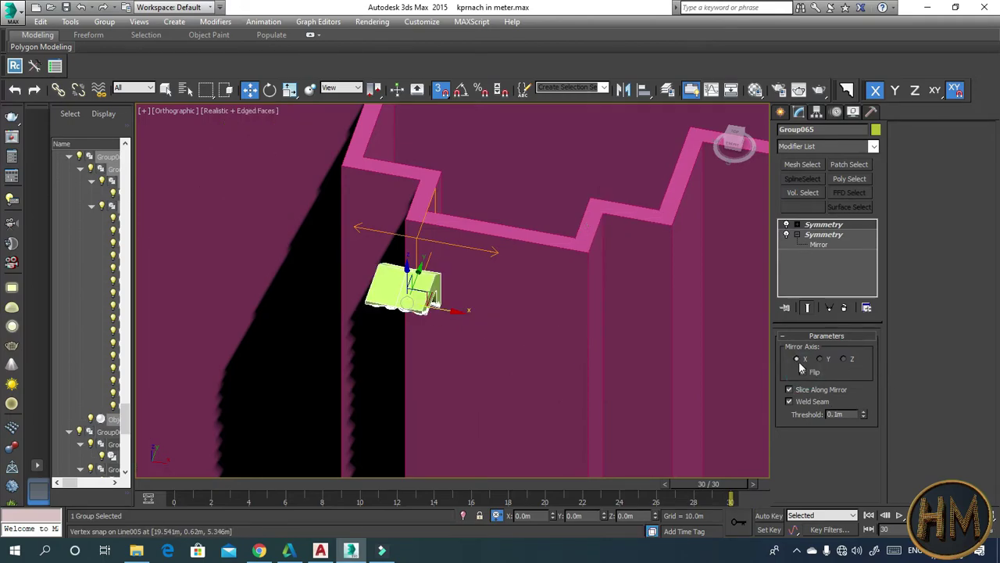
{"action": "left_click", "coordinate": [803, 372]}
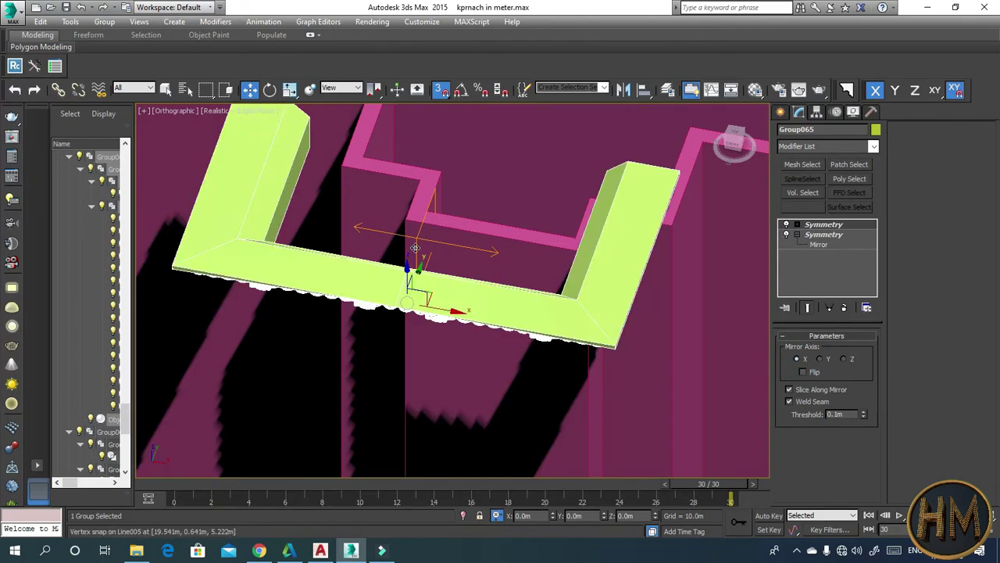
{"action": "middle_click_drag", "start_coordinate": [420, 255], "coordinate": [435, 252]}
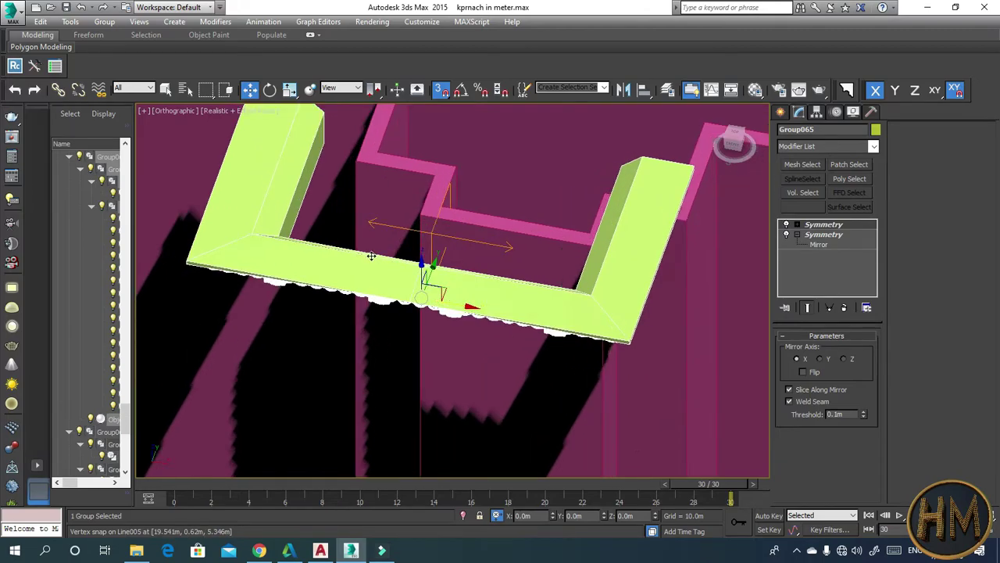
{"action": "middle_click_drag", "start_coordinate": [461, 304], "coordinate": [494, 312], "text": "alt"}
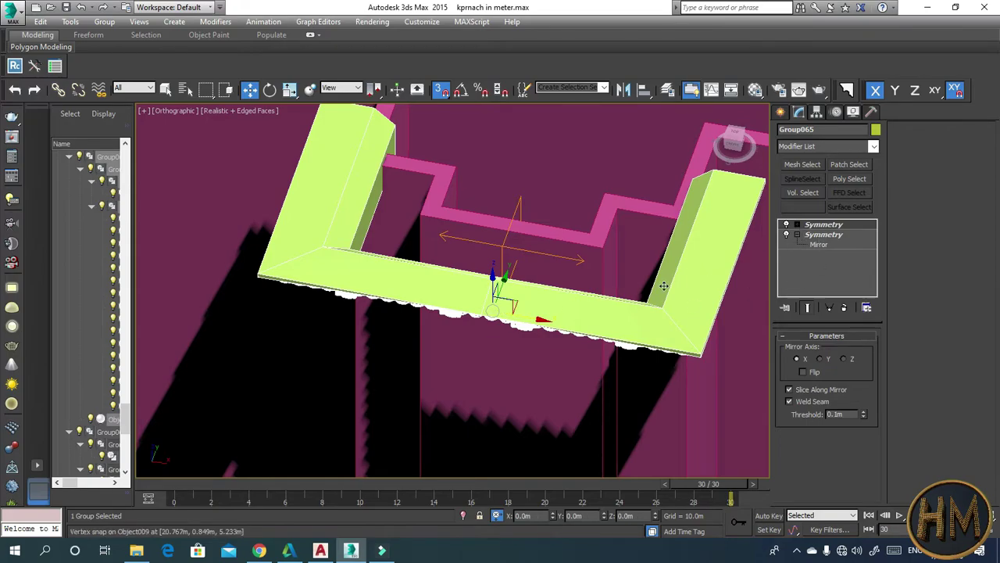
- Slide the upper Symmetry's mirror plane along X to narrow the U-shaped piece
{"action": "left_click", "coordinate": [795, 225]}
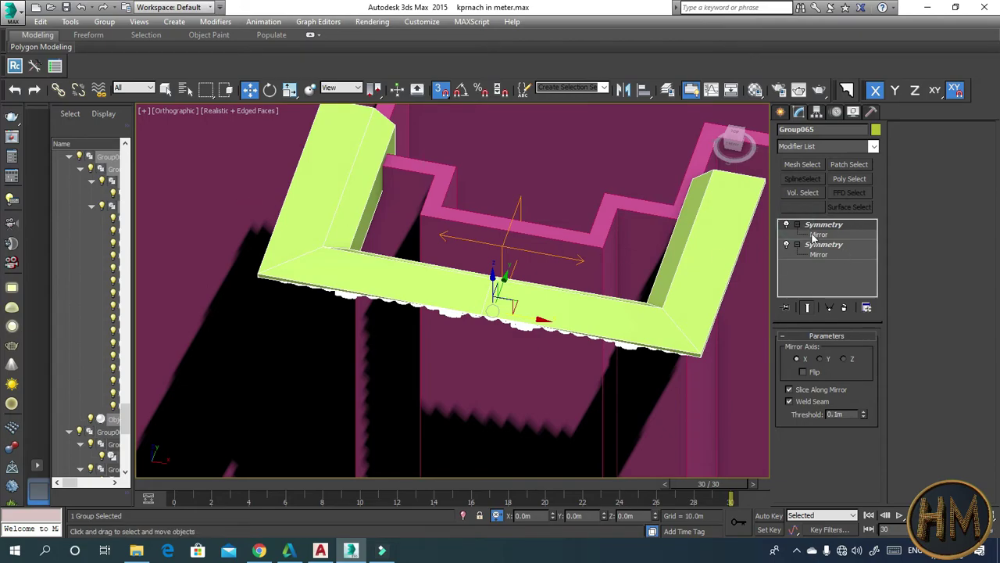
{"action": "left_click", "coordinate": [818, 235]}
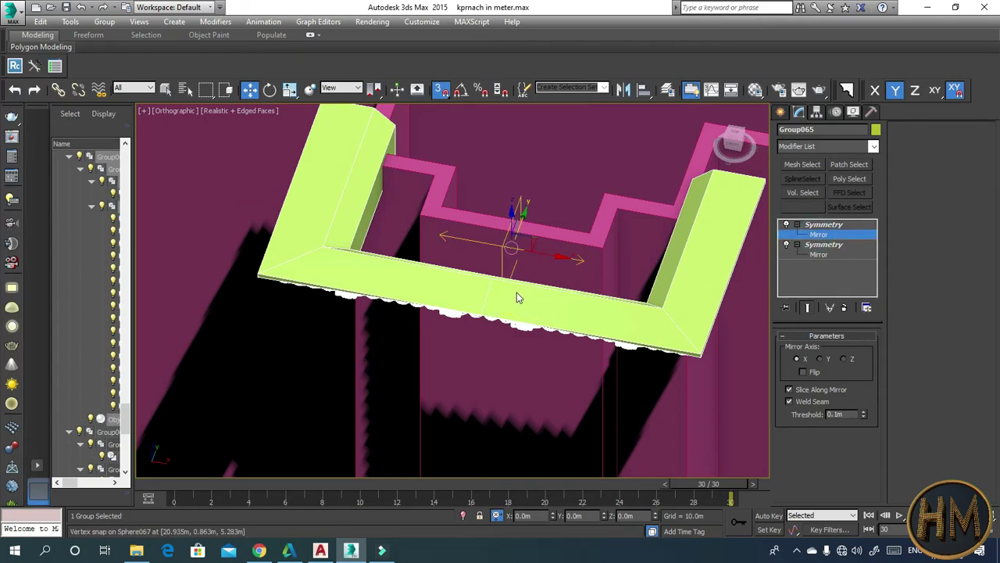
{"action": "mouse_move", "coordinate": [547, 260]}
{"action": "left_mouse_down"}
{"action": "mouse_move", "coordinate": [579, 264]}
{"action": "mouse_move", "coordinate": [473, 245]}
{"action": "mouse_move", "coordinate": [509, 251]}
{"action": "left_mouse_up"}
{"action": "scroll", "coordinate": [502, 260], "scroll_direction": "down", "scroll_amount": 3}
{"action": "mouse_move", "coordinate": [420, 235]}
{"action": "left_mouse_down"}
{"action": "mouse_move", "coordinate": [575, 266]}
{"action": "mouse_move", "coordinate": [496, 252]}
{"action": "left_mouse_up"}
{"action": "right_click", "coordinate": [572, 265]}
{"action": "scroll", "coordinate": [496, 253], "scroll_direction": "up", "scroll_amount": 2}
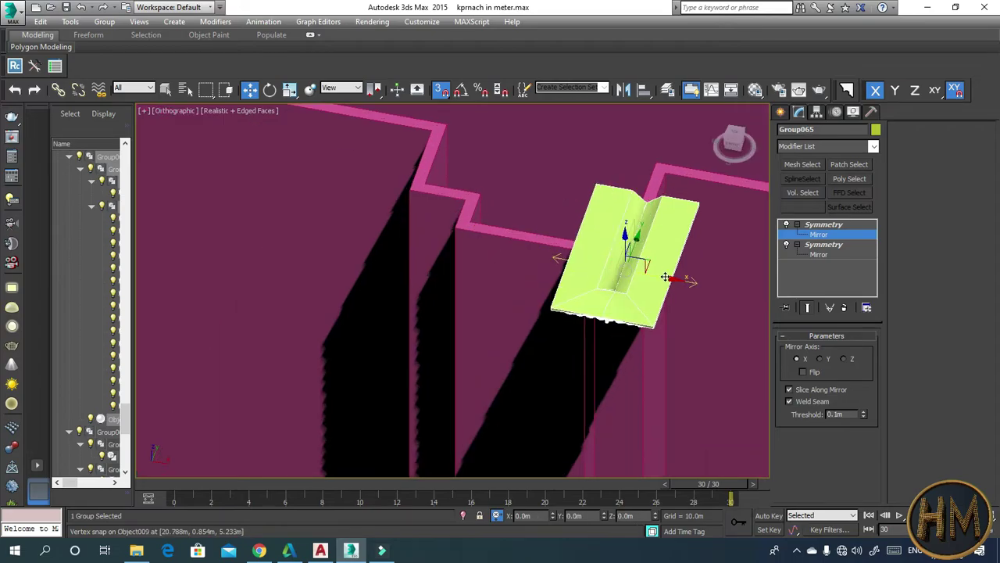
{"action": "mouse_move", "coordinate": [671, 279]}
{"action": "left_mouse_down"}
{"action": "mouse_move", "coordinate": [462, 246]}
{"action": "mouse_move", "coordinate": [602, 279]}
{"action": "mouse_move", "coordinate": [589, 263]}
{"action": "mouse_move", "coordinate": [608, 270]}
{"action": "mouse_move", "coordinate": [580, 266]}
{"action": "left_mouse_up"}
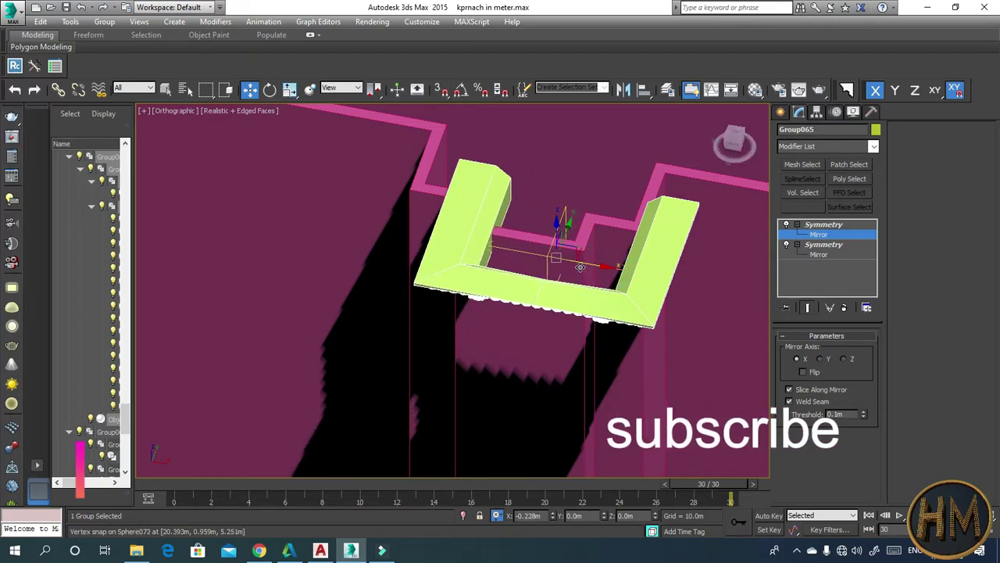
{"action": "left_click", "coordinate": [819, 235]}
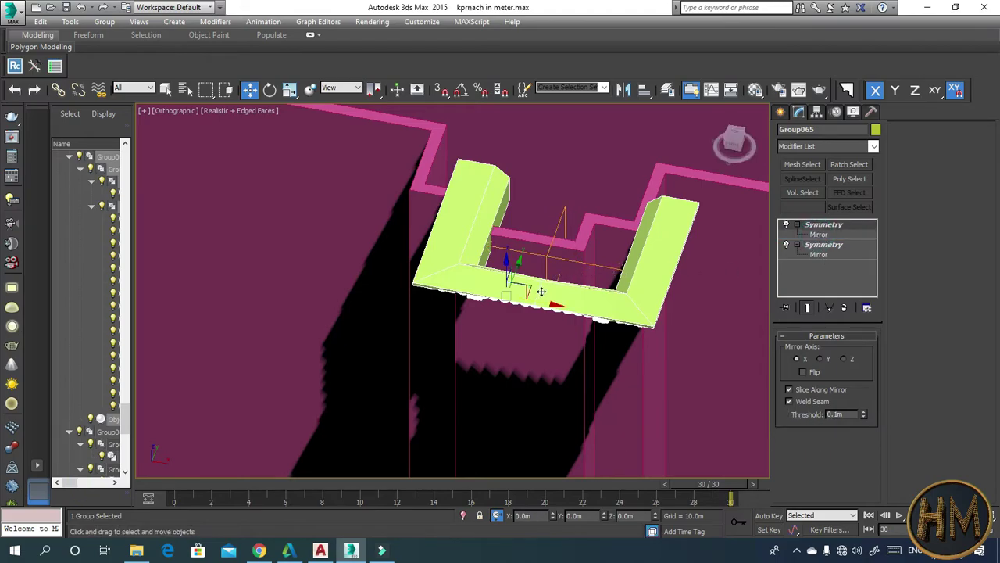
- Shift the moulding group slightly left and nudge the upper mirror plane along X again
{"action": "left_click_drag", "start_coordinate": [551, 304], "coordinate": [509, 298]}
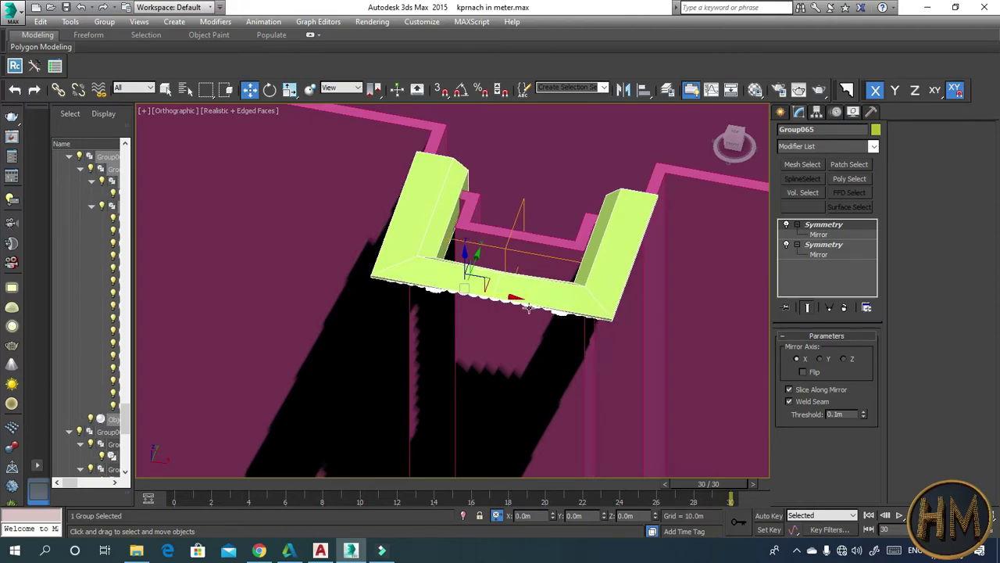
{"action": "middle_click_drag", "start_coordinate": [529, 308], "coordinate": [552, 311], "text": "alt"}
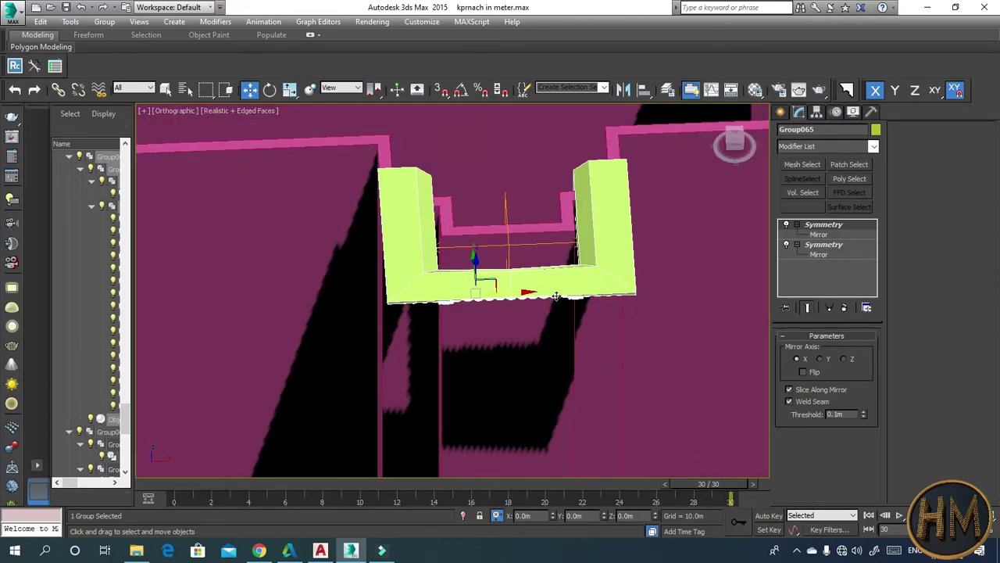
{"action": "scroll", "coordinate": [555, 296], "scroll_direction": "up", "scroll_amount": 2}
{"action": "left_click", "coordinate": [818, 235]}
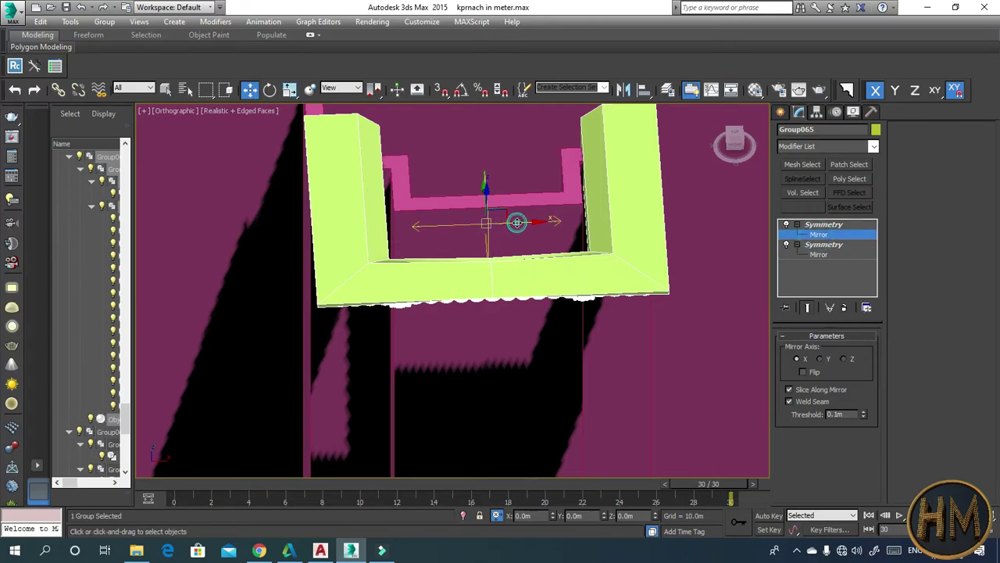
{"action": "left_click_drag", "start_coordinate": [520, 223], "coordinate": [521, 224]}
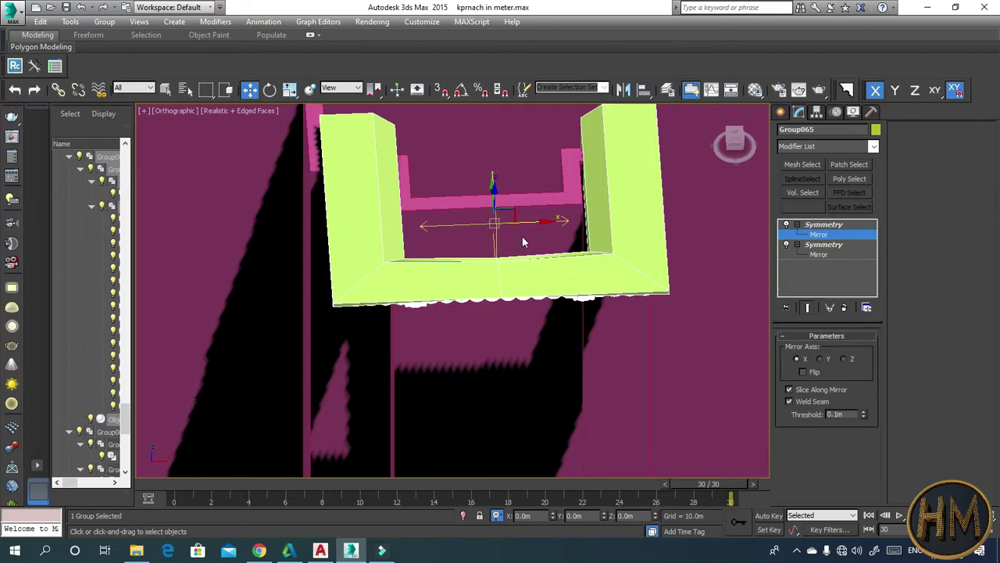
{"action": "mouse_move", "coordinate": [536, 253]}
{"action": "middle_mouse_down", "text": "alt"}
{"action": "mouse_move", "coordinate": [522, 134]}
{"action": "mouse_move", "coordinate": [491, 131]}
{"action": "middle_mouse_up", "text": "alt"}
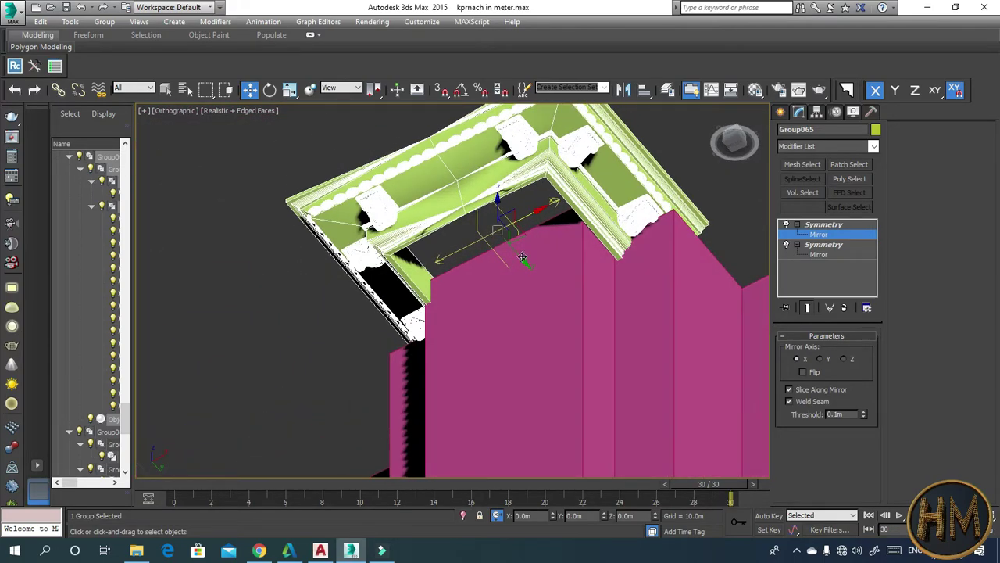
- Shift the mirror plane along Y and push the moulding group along Y against the wall
{"action": "mouse_move", "coordinate": [523, 263]}
{"action": "left_mouse_down"}
{"action": "mouse_move", "coordinate": [544, 279]}
{"action": "mouse_move", "coordinate": [533, 260]}
{"action": "left_mouse_up"}
{"action": "left_click", "coordinate": [830, 225]}
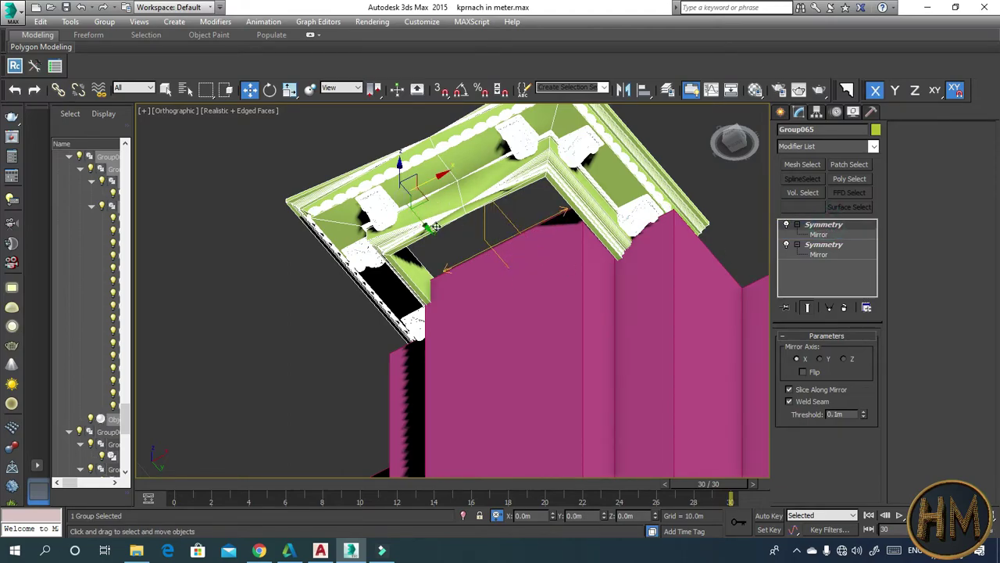
{"action": "left_click_drag", "start_coordinate": [426, 228], "coordinate": [463, 278]}
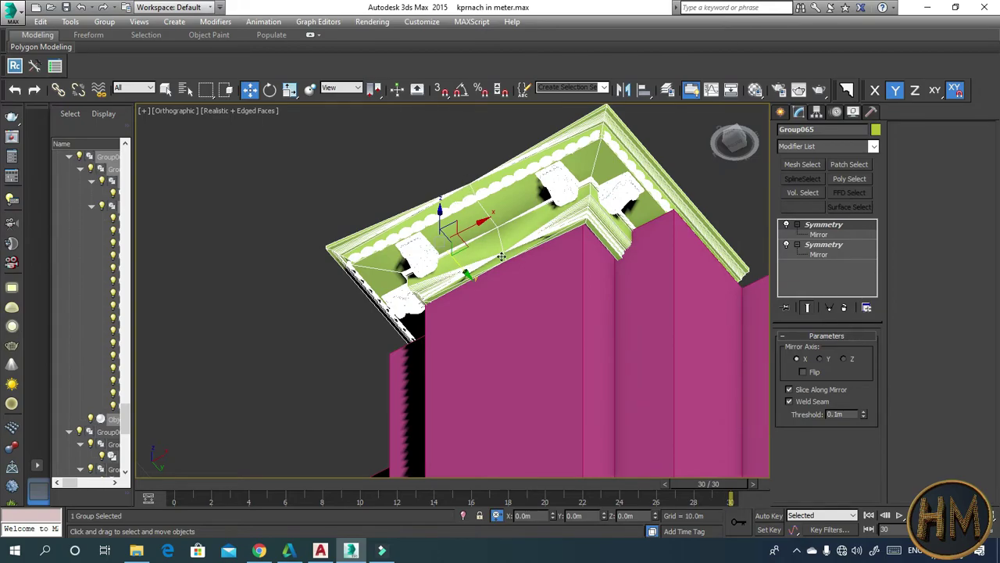
{"action": "left_click", "coordinate": [426, 181]}
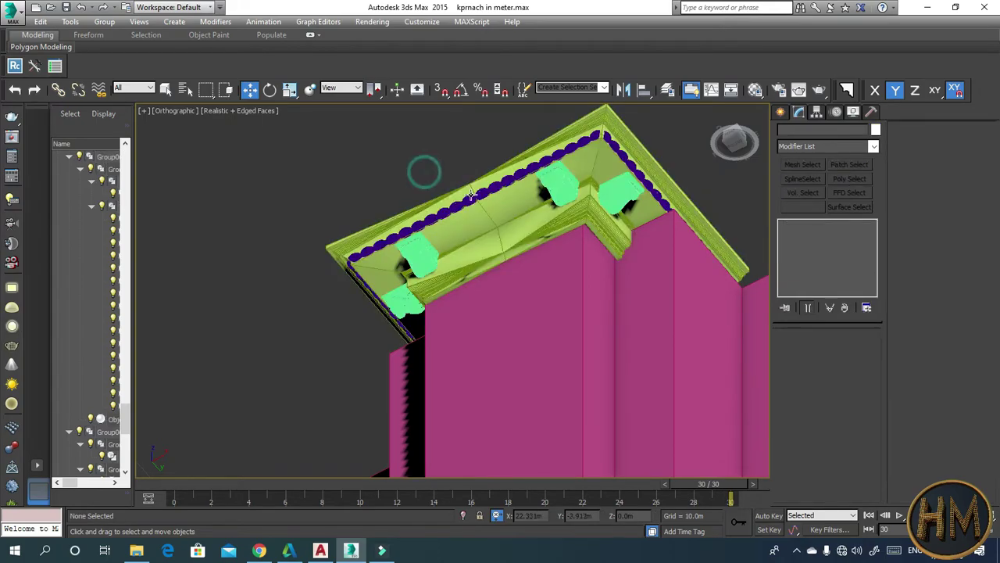
{"action": "left_click", "coordinate": [476, 210]}
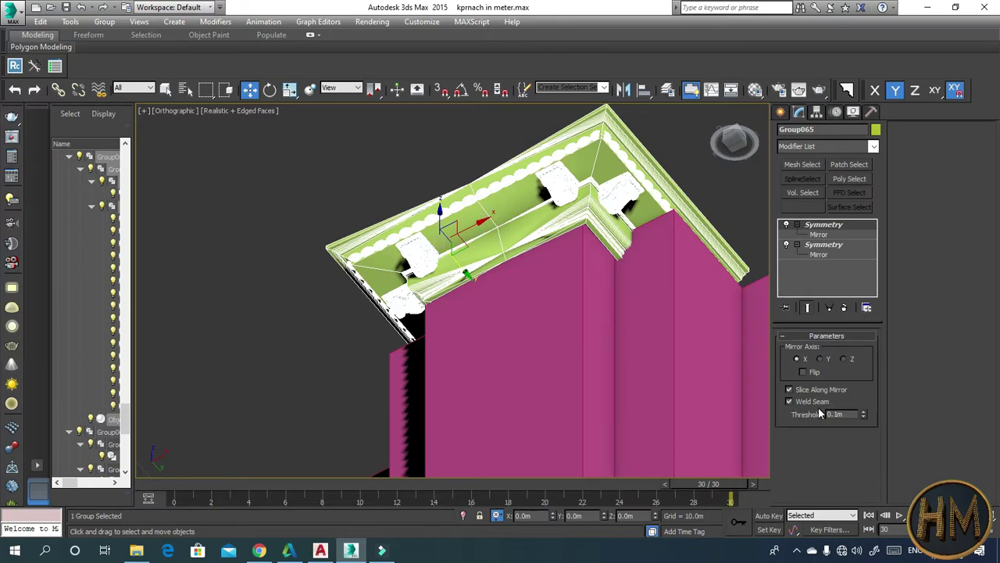
- Toggle Weld Seam off and back on, and set the weld Threshold to 0.01m
{"action": "left_click", "coordinate": [791, 403]}
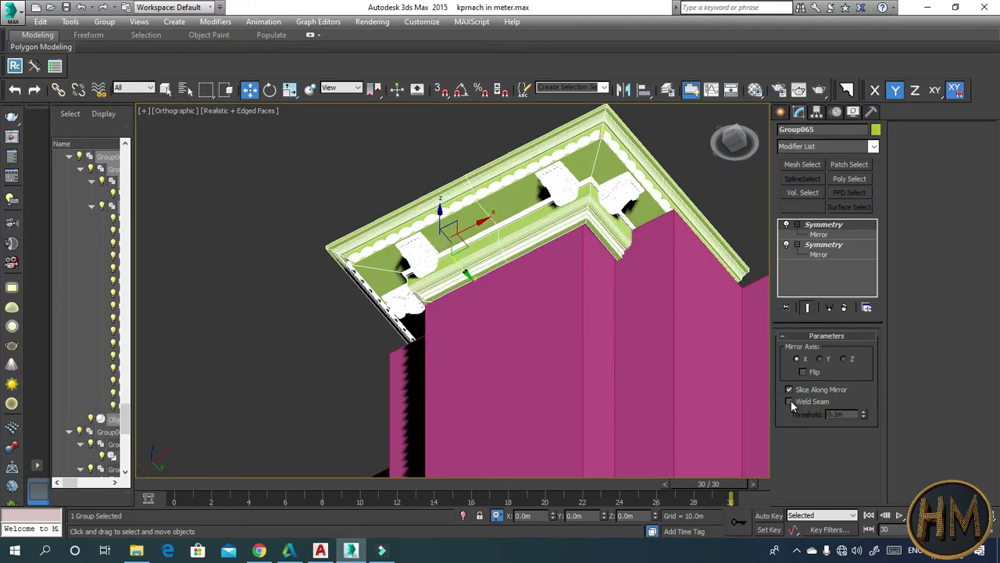
{"action": "left_click", "coordinate": [791, 402]}
{"action": "left_click_drag", "start_coordinate": [851, 414], "coordinate": [808, 418]}
{"action": "type", "text": "0.01"}
{"action": "key", "text": "Return"}
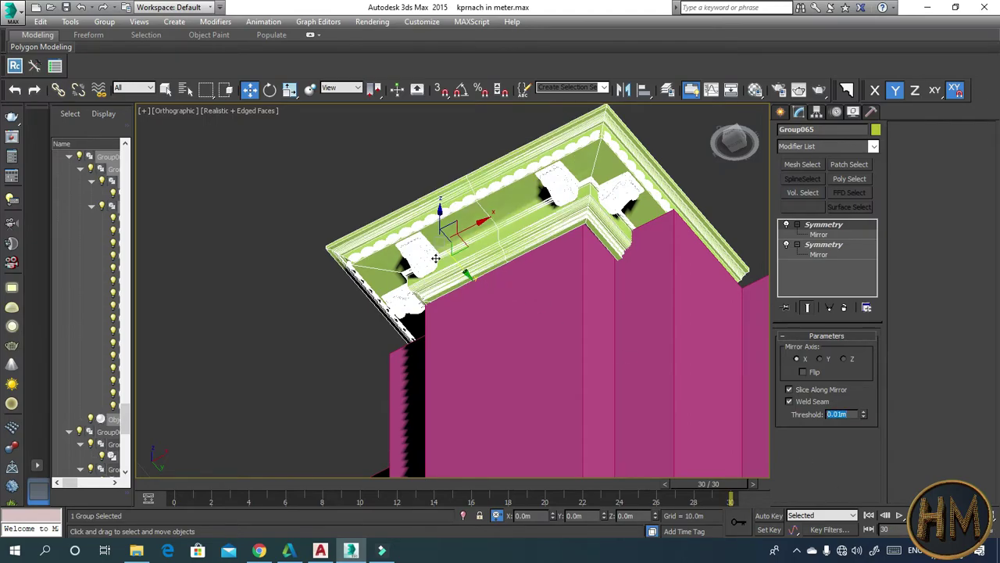
- Inspect the moulding corner from several angles, then reselect the moulding group
{"action": "left_click", "coordinate": [363, 179]}
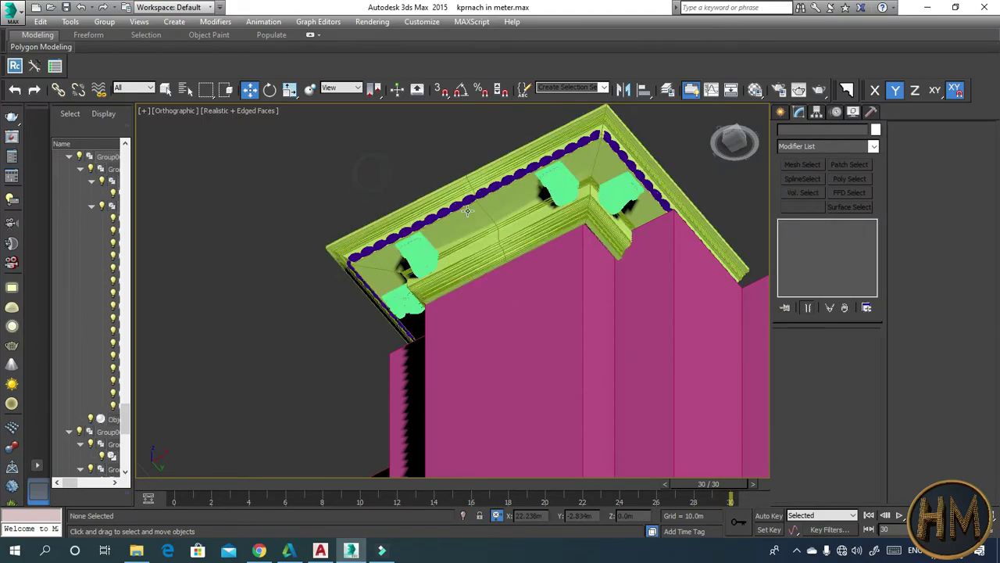
{"action": "scroll", "coordinate": [478, 210], "scroll_direction": "up", "scroll_amount": 5}
{"action": "scroll", "coordinate": [472, 205], "scroll_direction": "down", "scroll_amount": 5}
{"action": "scroll", "coordinate": [380, 161], "scroll_direction": "down", "scroll_amount": 2}
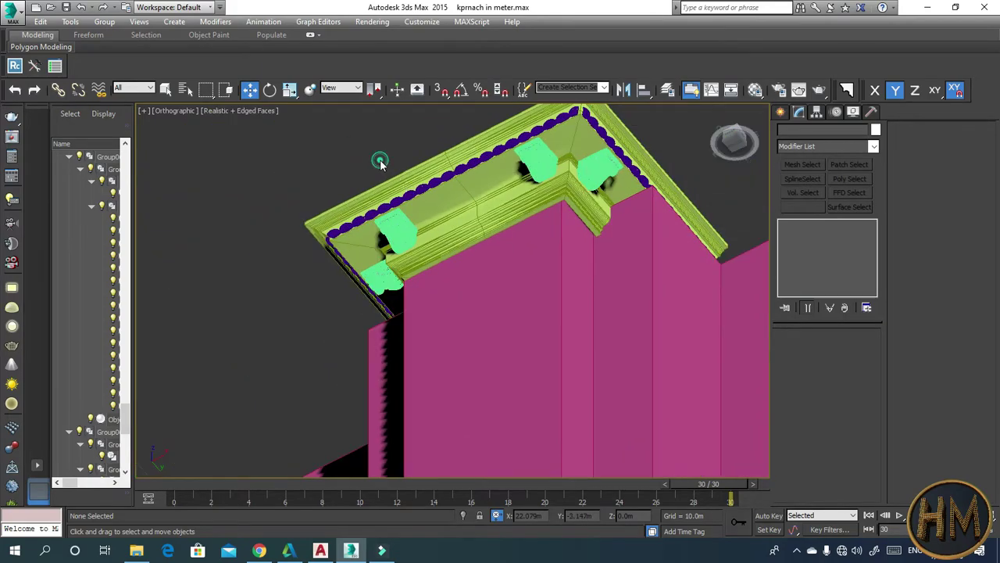
{"action": "middle_click_drag", "start_coordinate": [380, 161], "coordinate": [408, 218]}
{"action": "scroll", "coordinate": [409, 218], "scroll_direction": "down", "scroll_amount": 2}
{"action": "scroll", "coordinate": [422, 223], "scroll_direction": "down", "scroll_amount": 2}
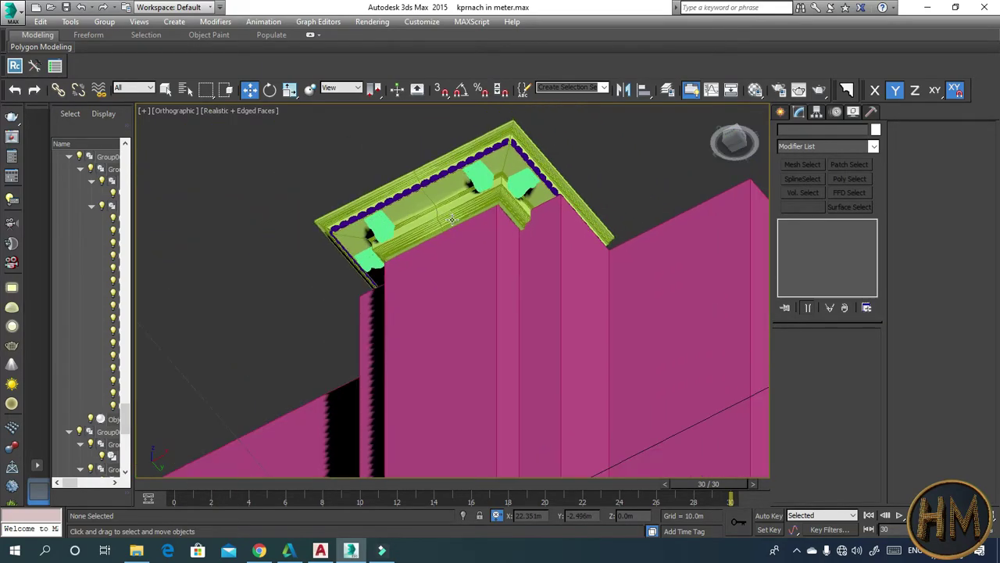
{"action": "scroll", "coordinate": [451, 232], "scroll_direction": "up", "scroll_amount": 5}
{"action": "scroll", "coordinate": [464, 227], "scroll_direction": "down", "scroll_amount": 5}
{"action": "scroll", "coordinate": [463, 226], "scroll_direction": "up", "scroll_amount": 1}
{"action": "scroll", "coordinate": [461, 235], "scroll_direction": "up", "scroll_amount": 2}
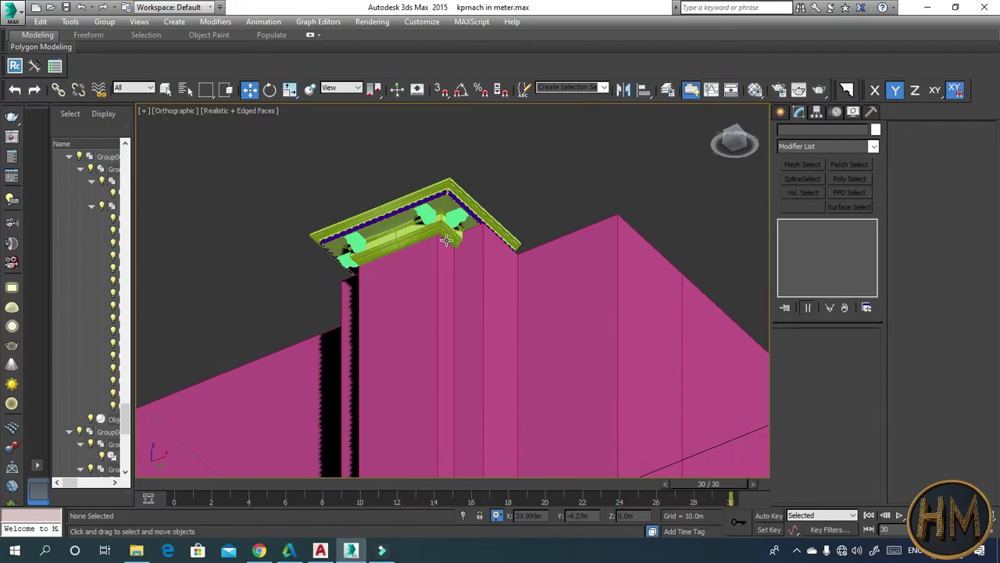
{"action": "scroll", "coordinate": [447, 261], "scroll_direction": "up", "scroll_amount": 2}
{"action": "scroll", "coordinate": [447, 261], "scroll_direction": "down", "scroll_amount": 6}
{"action": "mouse_move", "coordinate": [459, 240]}
{"action": "middle_mouse_down", "text": "alt"}
{"action": "mouse_move", "coordinate": [466, 360]}
{"action": "mouse_move", "coordinate": [484, 324]}
{"action": "middle_mouse_up", "text": "alt"}
{"action": "scroll", "coordinate": [452, 265], "scroll_direction": "up", "scroll_amount": 6}
{"action": "left_click", "coordinate": [452, 264]}
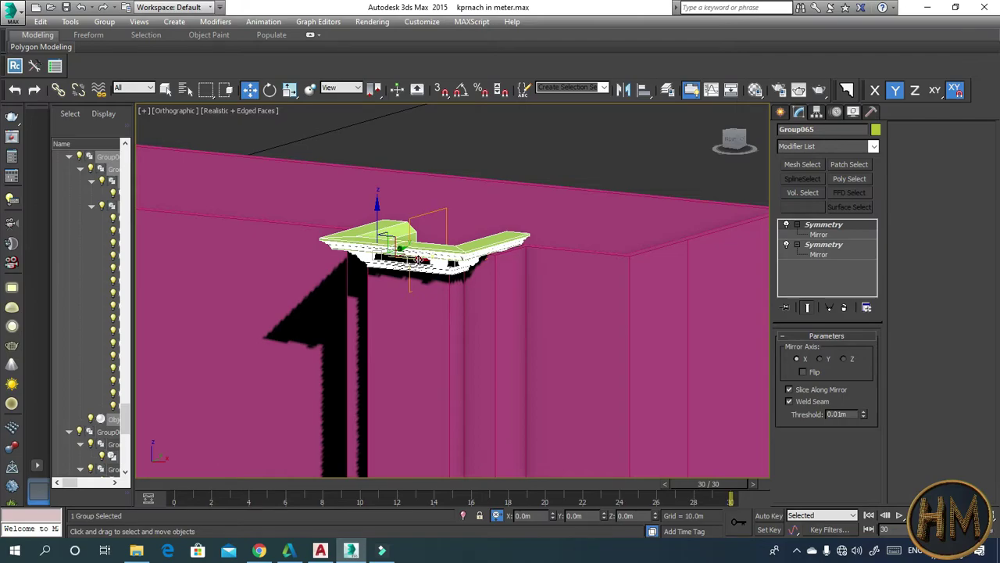
- Shift-drag the cornice group to the right to create an independent Copy, Group072
{"action": "mouse_move", "coordinate": [413, 259]}
{"action": "left_mouse_down", "text": "shift"}
{"action": "mouse_move", "coordinate": [507, 278]}
{"action": "mouse_move", "coordinate": [578, 362]}
{"action": "left_mouse_up", "text": "shift"}
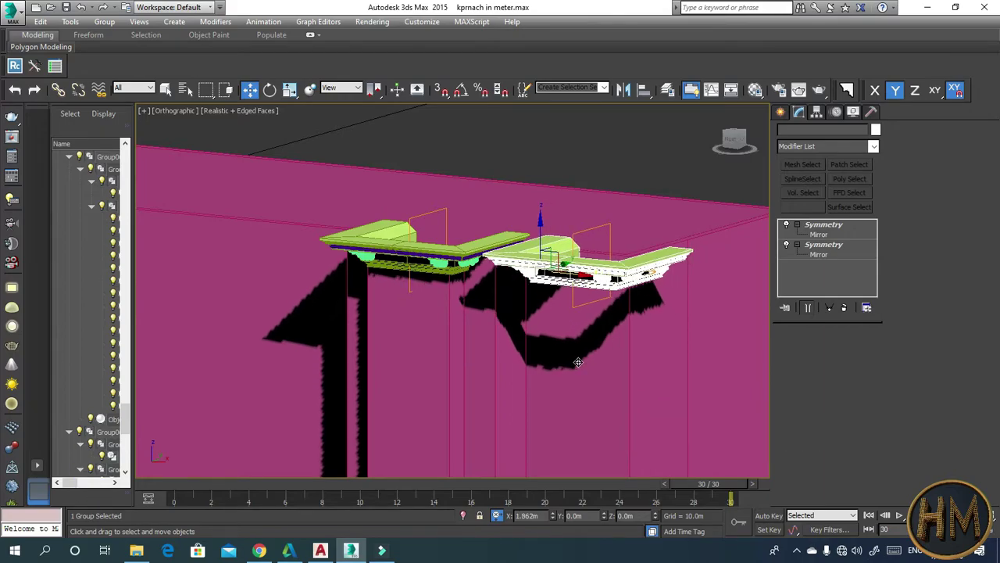
{"action": "left_click_drag", "start_coordinate": [577, 360], "coordinate": [577, 360], "text": "shift"}
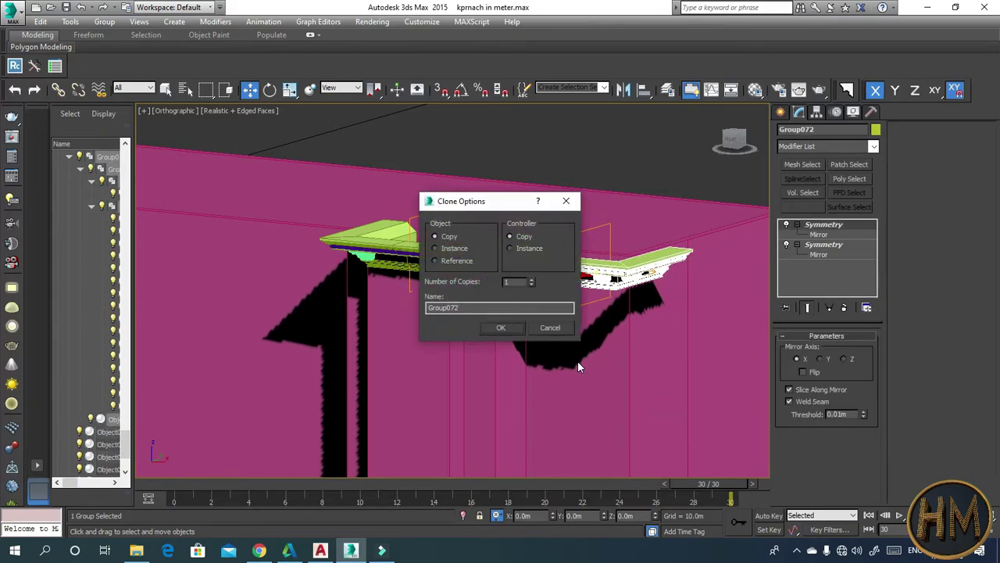
{"action": "left_click", "coordinate": [439, 248]}
{"action": "left_click", "coordinate": [440, 237]}
{"action": "left_click", "coordinate": [501, 328]}
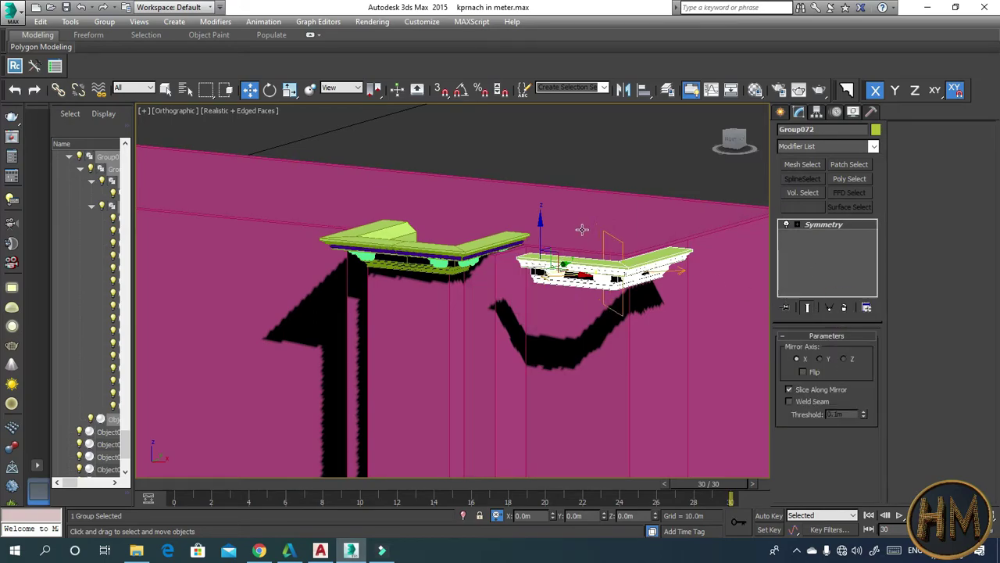
- Slide Group072 left beside the original cornice, then undo that move
{"action": "left_click", "coordinate": [580, 177]}
{"action": "left_click", "coordinate": [591, 271]}
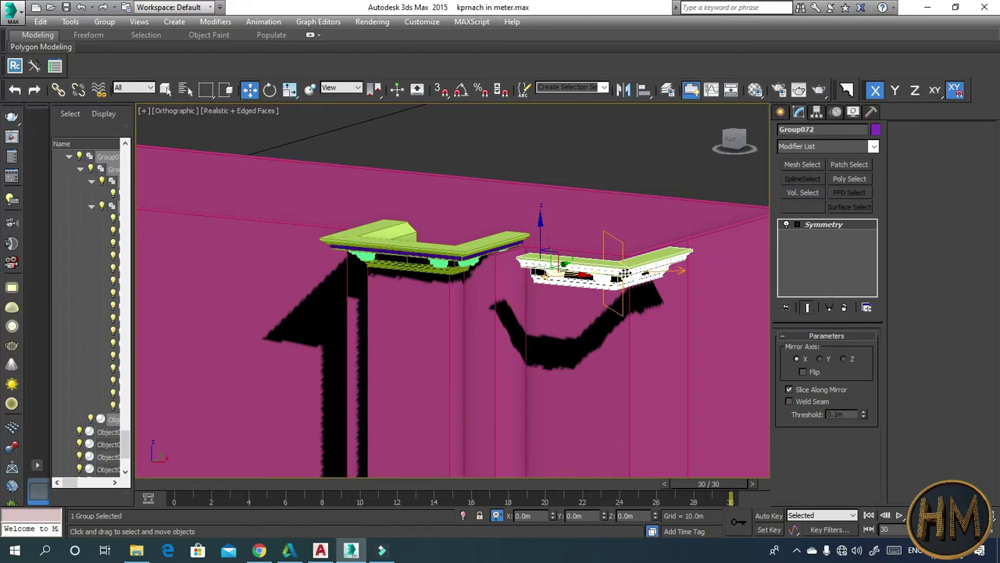
{"action": "mouse_move", "coordinate": [616, 276]}
{"action": "middle_mouse_down", "text": "alt"}
{"action": "mouse_move", "coordinate": [582, 270]}
{"action": "mouse_move", "coordinate": [592, 216]}
{"action": "mouse_move", "coordinate": [574, 260]}
{"action": "middle_mouse_up", "text": "alt"}
{"action": "mouse_move", "coordinate": [575, 250]}
{"action": "left_mouse_down"}
{"action": "mouse_move", "coordinate": [519, 251]}
{"action": "mouse_move", "coordinate": [459, 220]}
{"action": "mouse_move", "coordinate": [468, 218]}
{"action": "left_mouse_up"}
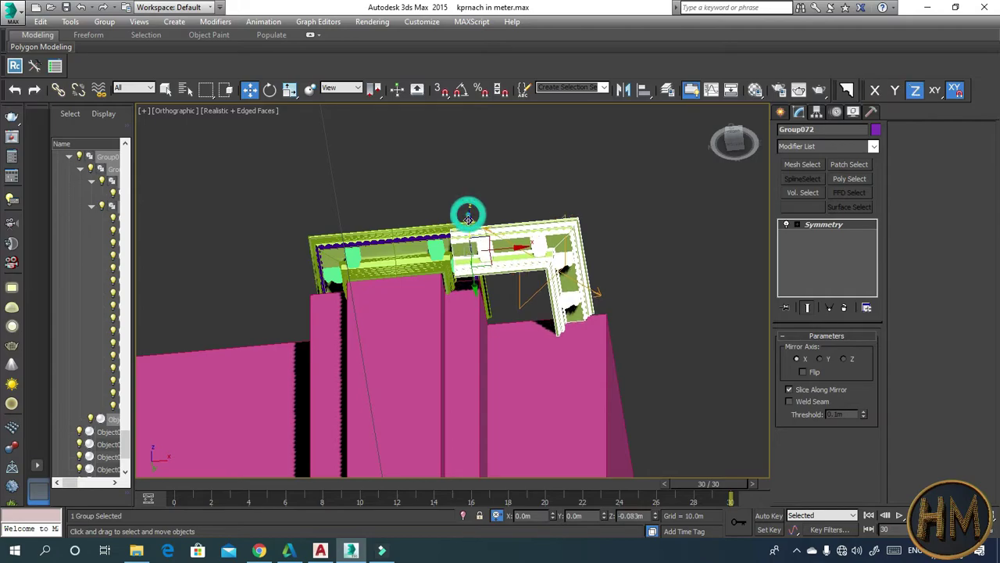
{"action": "key", "text": "ctrl+z"}
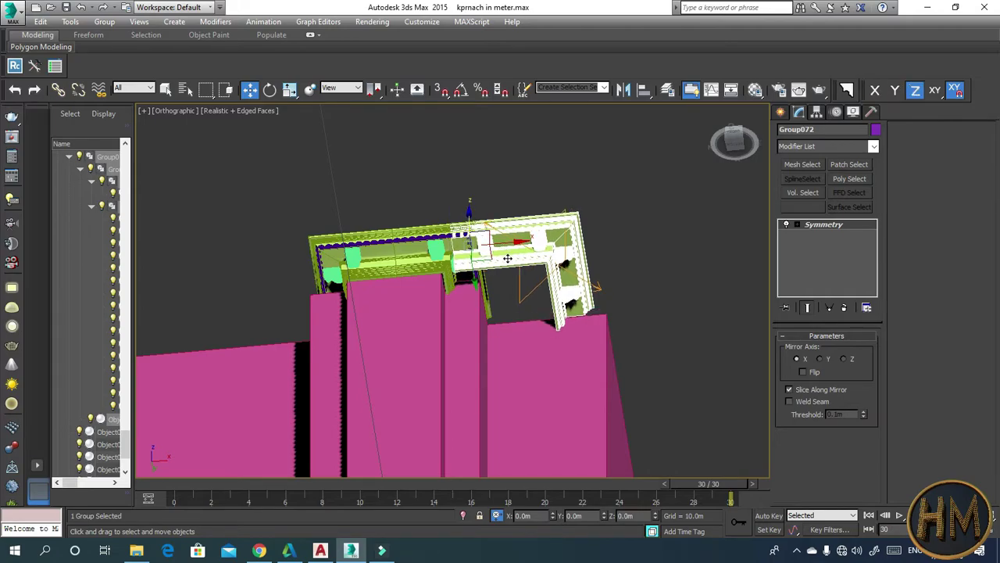
- Move Group072 along Y and X to line it up at the wall corner
{"action": "middle_click_drag", "start_coordinate": [507, 258], "coordinate": [491, 268], "text": "alt"}
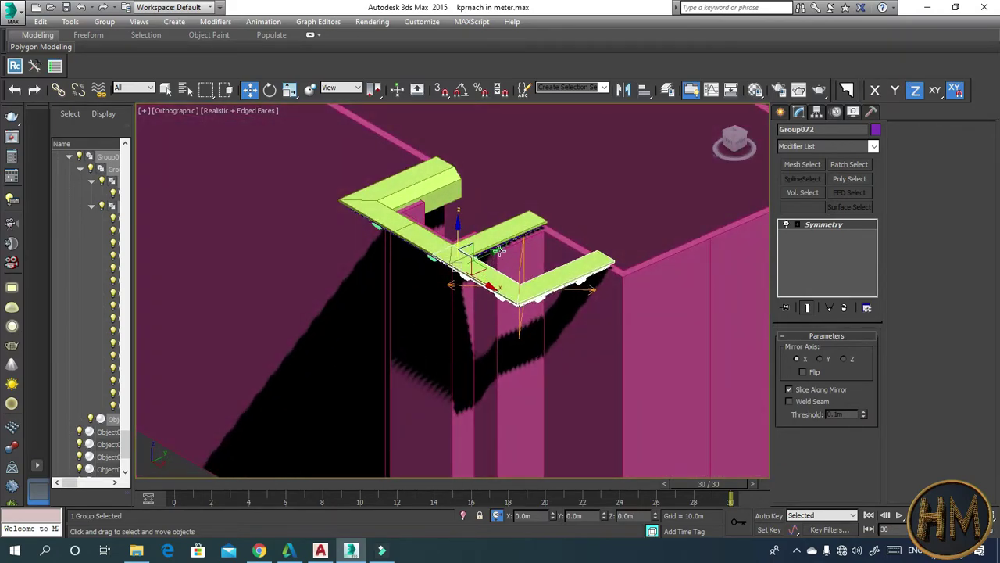
{"action": "left_click_drag", "start_coordinate": [503, 251], "coordinate": [525, 241]}
{"action": "middle_click_drag", "start_coordinate": [504, 250], "coordinate": [502, 271], "text": "alt"}
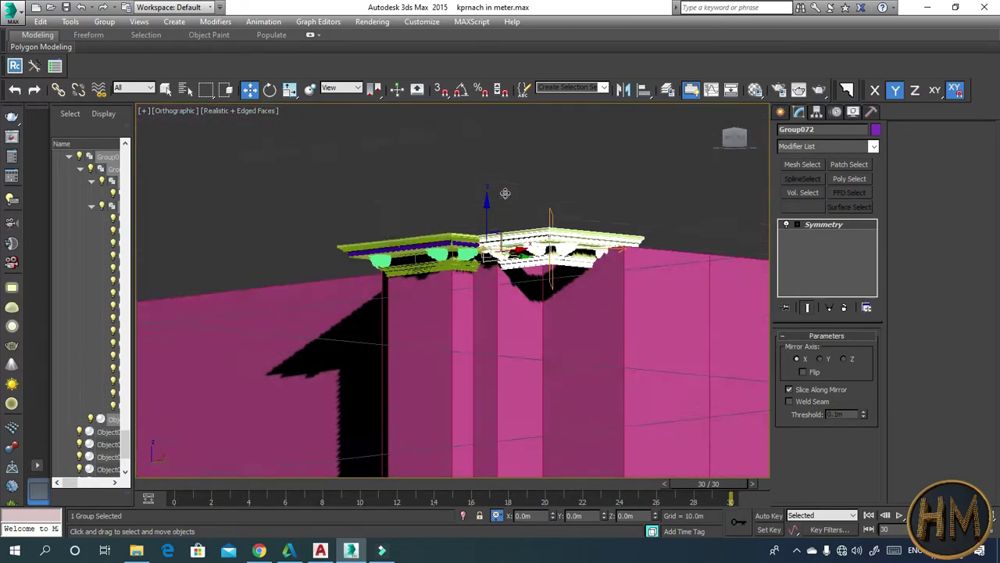
{"action": "left_click_drag", "start_coordinate": [503, 272], "coordinate": [486, 265]}
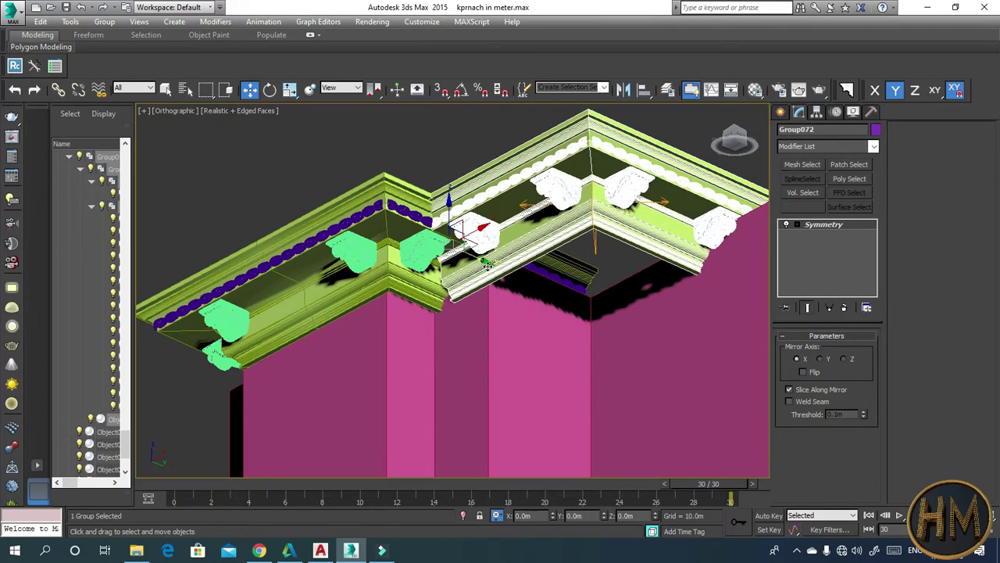
{"action": "left_click_drag", "start_coordinate": [486, 234], "coordinate": [462, 249]}
{"action": "left_click", "coordinate": [448, 153]}
{"action": "left_click", "coordinate": [501, 211]}
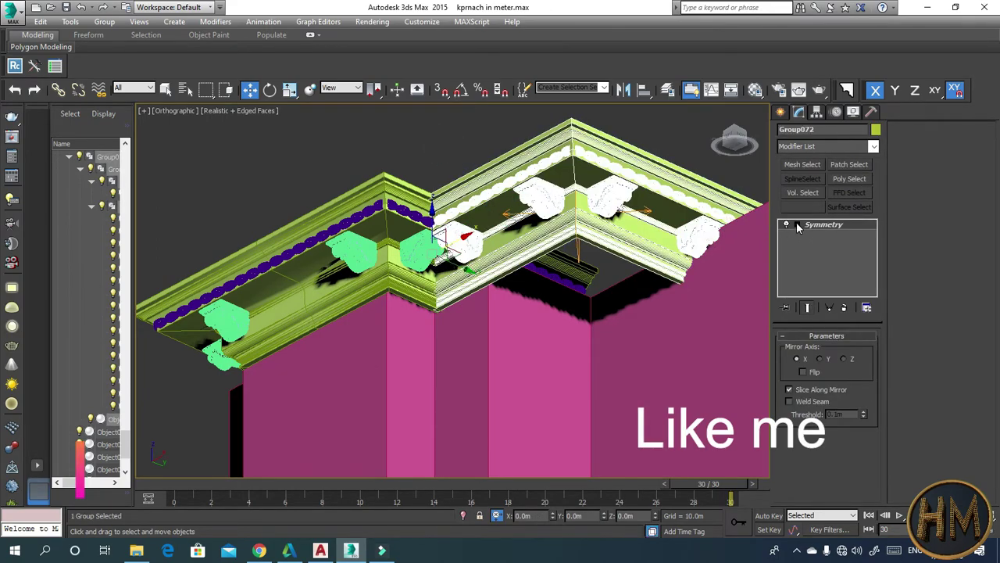
- Drag Group072's Symmetry mirror plane left along X to trim the excess right part
{"action": "left_click", "coordinate": [820, 237]}
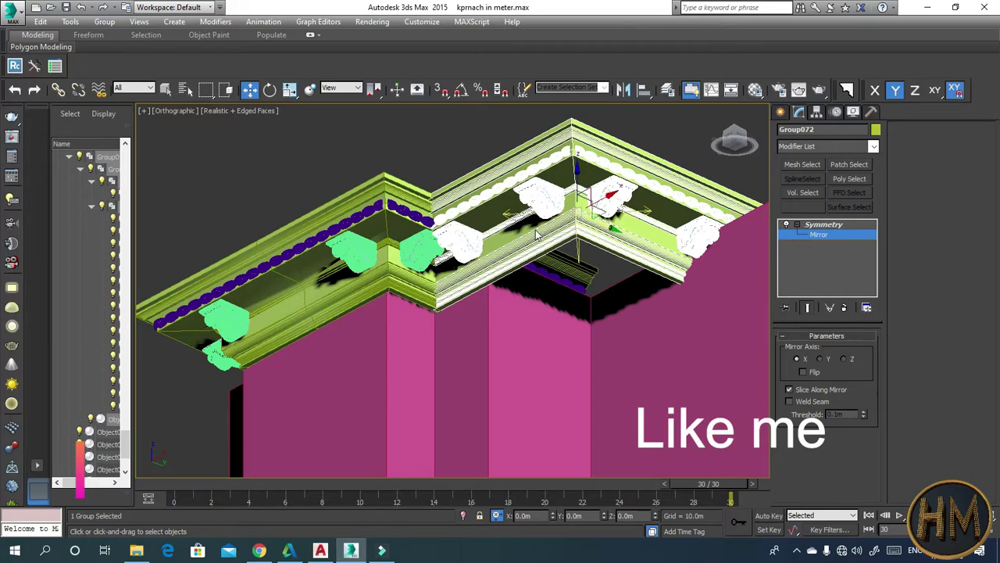
{"action": "middle_click_drag", "start_coordinate": [588, 214], "coordinate": [612, 198], "text": "alt"}
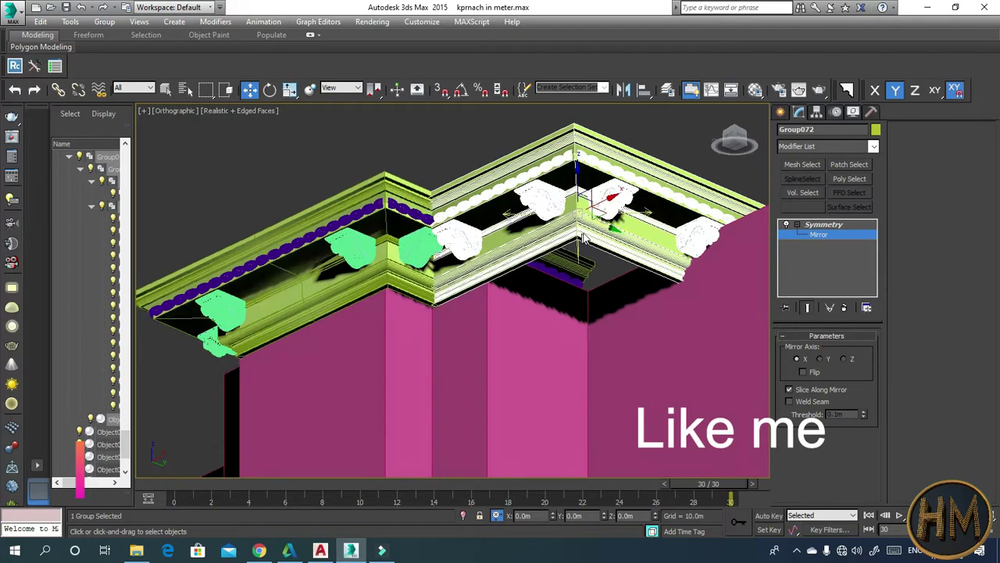
{"action": "left_click_drag", "start_coordinate": [608, 205], "coordinate": [498, 245]}
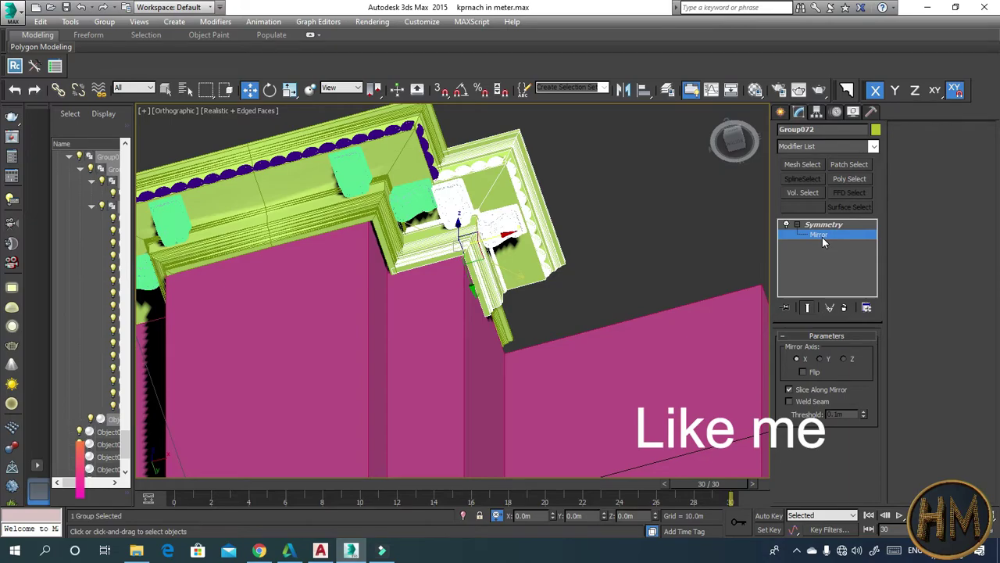
- Reselect the shortened Group072 and Shift-drag it along Y toward the next wall corner
{"action": "left_click", "coordinate": [658, 224]}
{"action": "scroll", "coordinate": [637, 221], "scroll_direction": "up", "scroll_amount": 2}
{"action": "scroll", "coordinate": [594, 221], "scroll_direction": "up", "scroll_amount": 4}
{"action": "scroll", "coordinate": [548, 233], "scroll_direction": "down", "scroll_amount": 3}
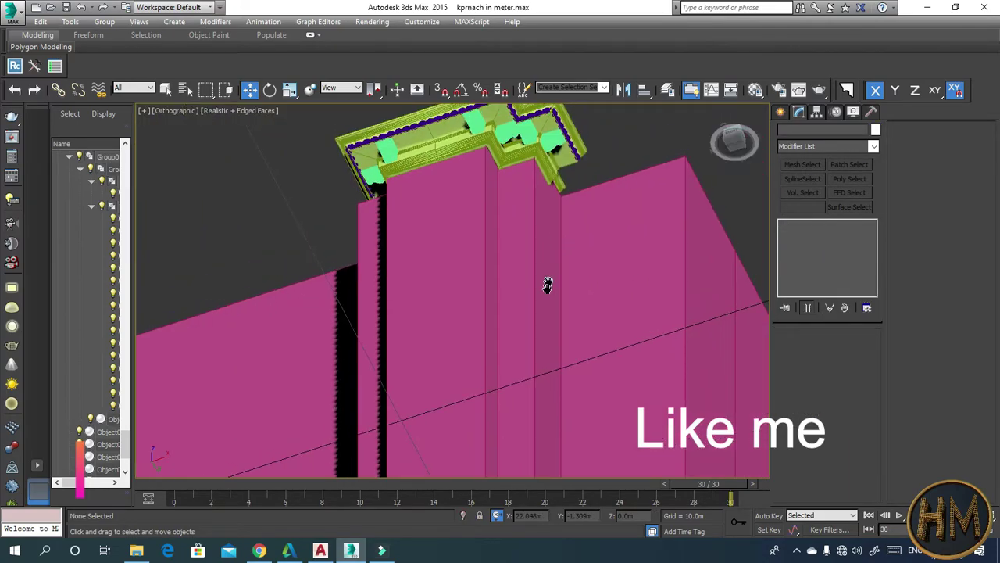
{"action": "scroll", "coordinate": [547, 283], "scroll_direction": "down", "scroll_amount": 1}
{"action": "scroll", "coordinate": [509, 201], "scroll_direction": "up", "scroll_amount": 3}
{"action": "left_click", "coordinate": [512, 204]}
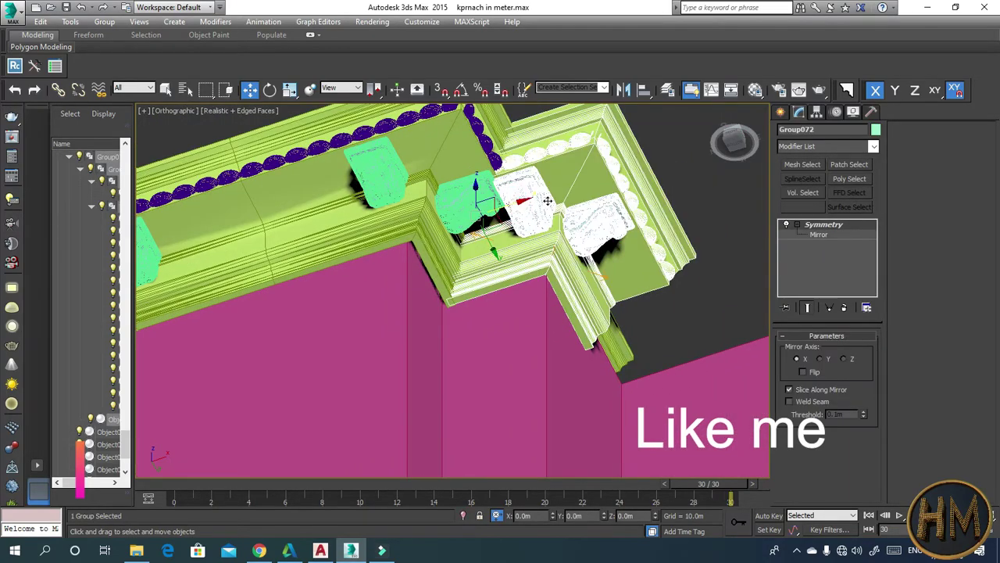
{"action": "left_click", "coordinate": [664, 154]}
{"action": "scroll", "coordinate": [664, 155], "scroll_direction": "down", "scroll_amount": 2}
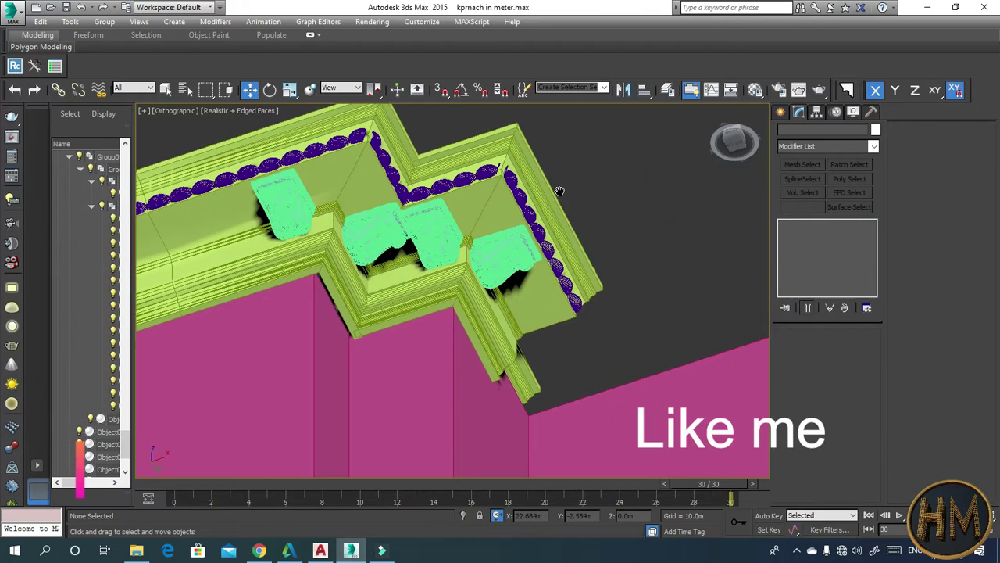
{"action": "scroll", "coordinate": [558, 190], "scroll_direction": "up", "scroll_amount": 3}
{"action": "scroll", "coordinate": [564, 226], "scroll_direction": "down", "scroll_amount": 2}
{"action": "scroll", "coordinate": [539, 234], "scroll_direction": "down", "scroll_amount": 2}
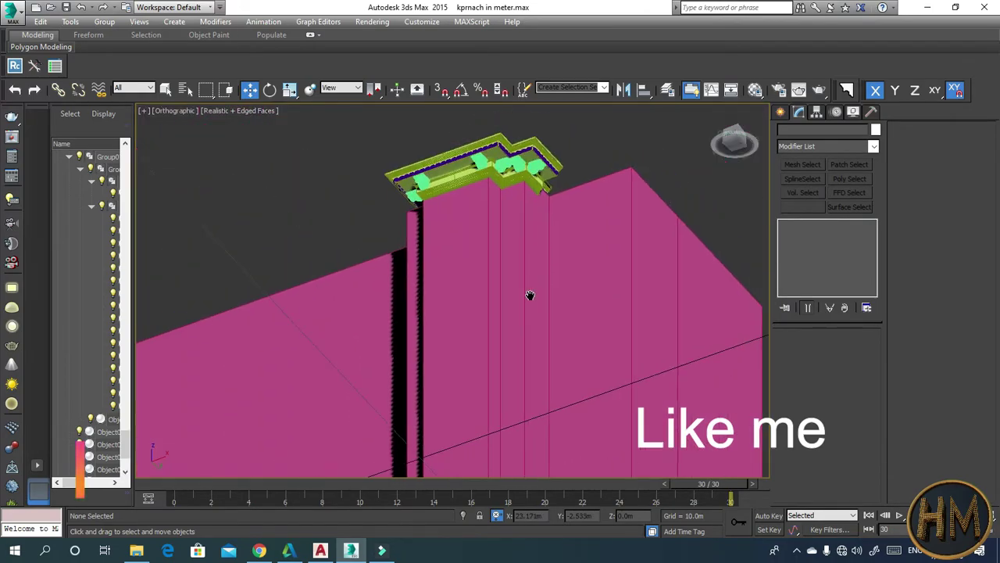
{"action": "scroll", "coordinate": [531, 288], "scroll_direction": "down", "scroll_amount": 1}
{"action": "scroll", "coordinate": [531, 260], "scroll_direction": "up", "scroll_amount": 3}
{"action": "left_click", "coordinate": [507, 201]}
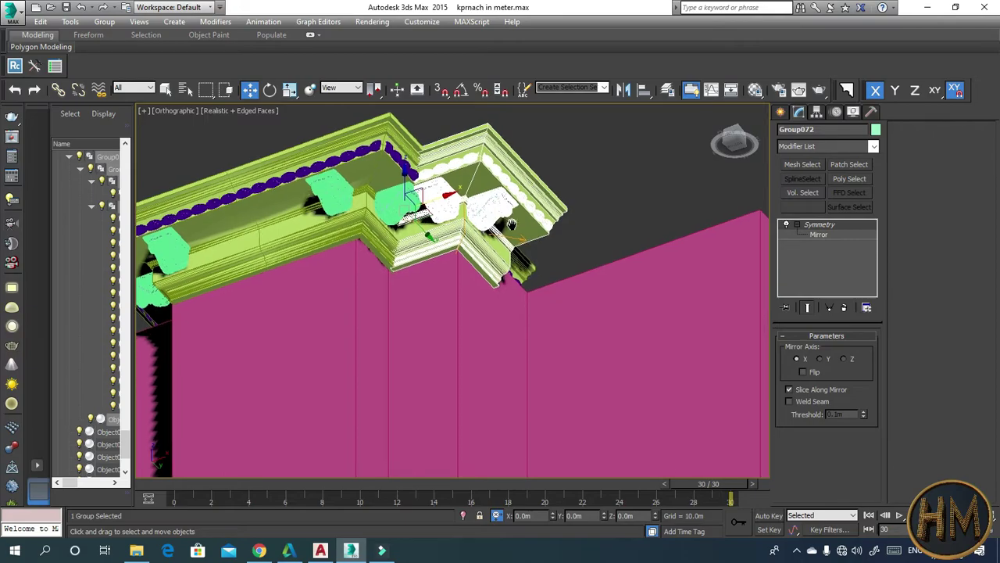
{"action": "scroll", "coordinate": [510, 237], "scroll_direction": "down", "scroll_amount": 2}
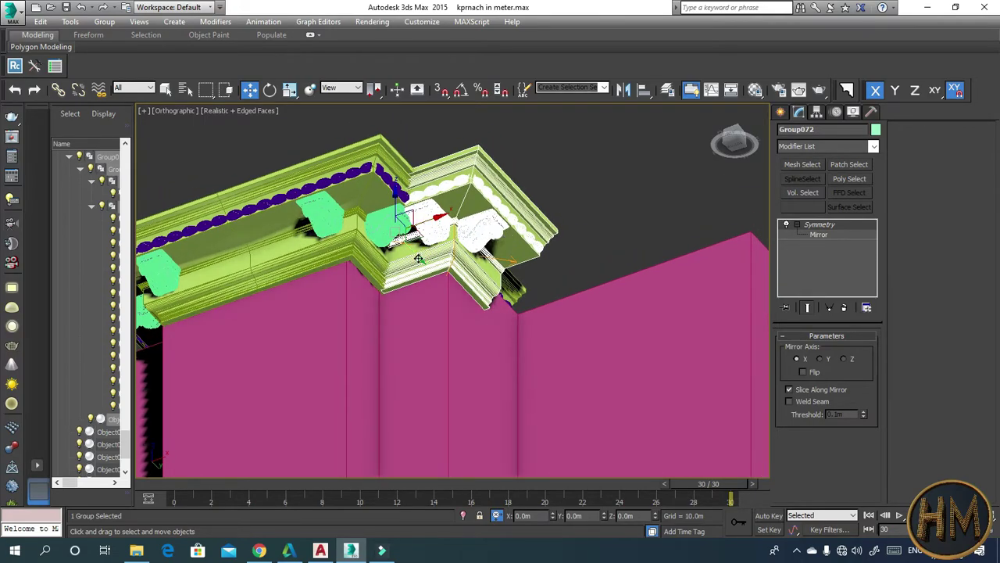
{"action": "left_click_drag", "start_coordinate": [419, 258], "coordinate": [542, 349]}
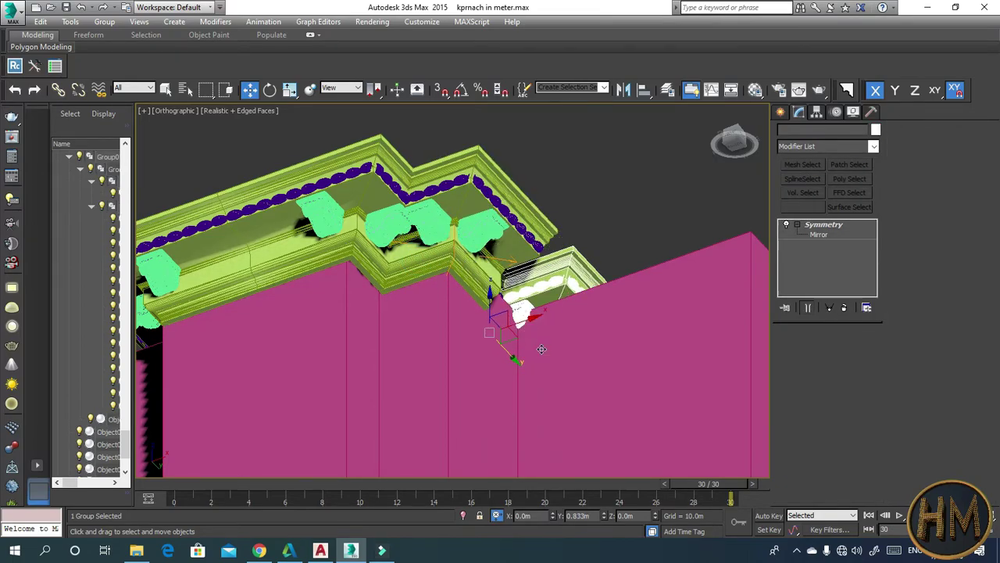
- Confirm the copy Group073 and slide it along X, checking it from below and above
{"action": "left_click", "coordinate": [505, 328]}
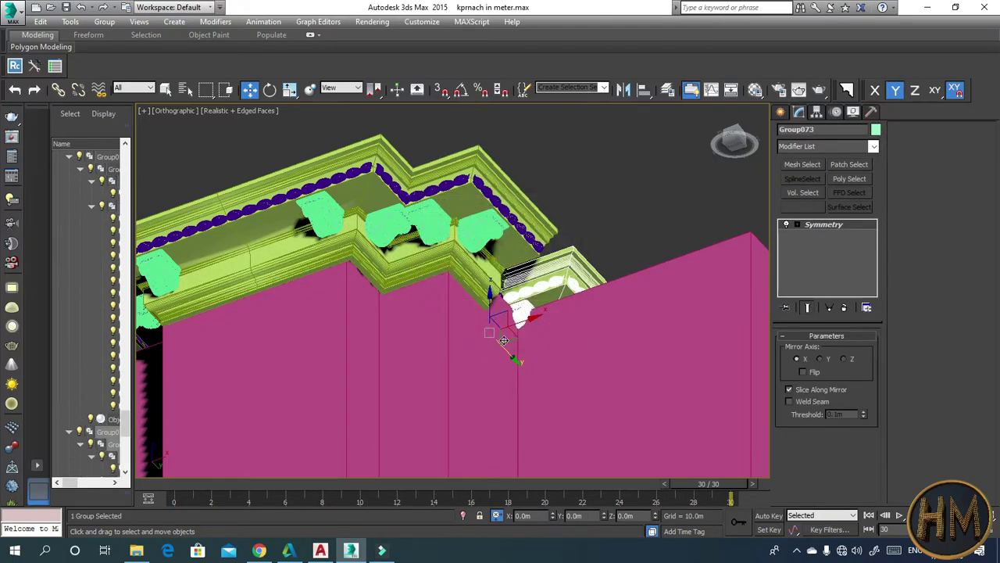
{"action": "left_click_drag", "start_coordinate": [527, 322], "coordinate": [639, 278]}
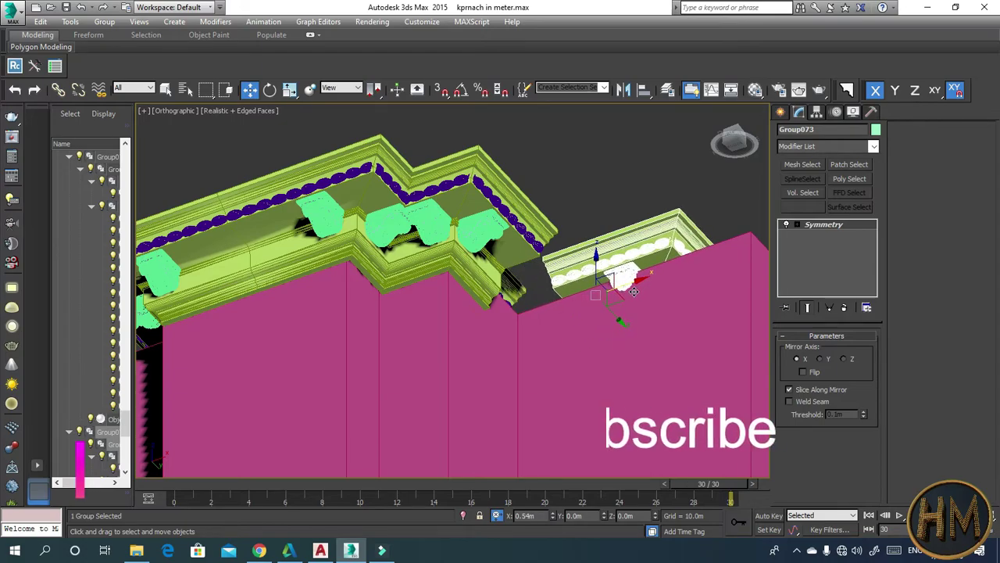
{"action": "left_click", "coordinate": [479, 277]}
{"action": "middle_click_drag", "start_coordinate": [491, 288], "coordinate": [456, 301], "text": "alt"}
{"action": "scroll", "coordinate": [491, 278], "scroll_direction": "up", "scroll_amount": 1}
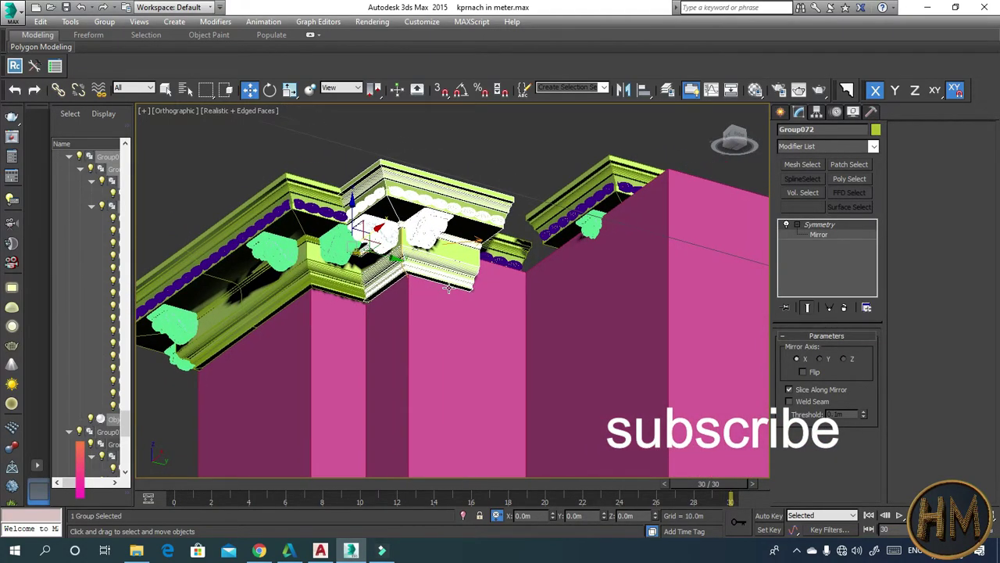
{"action": "scroll", "coordinate": [465, 272], "scroll_direction": "up", "scroll_amount": 1}
{"action": "mouse_move", "coordinate": [462, 262]}
{"action": "middle_mouse_down", "text": "alt"}
{"action": "mouse_move", "coordinate": [441, 275]}
{"action": "mouse_move", "coordinate": [478, 327]}
{"action": "mouse_move", "coordinate": [494, 316]}
{"action": "mouse_move", "coordinate": [495, 299]}
{"action": "mouse_move", "coordinate": [480, 256]}
{"action": "middle_mouse_up", "text": "alt"}
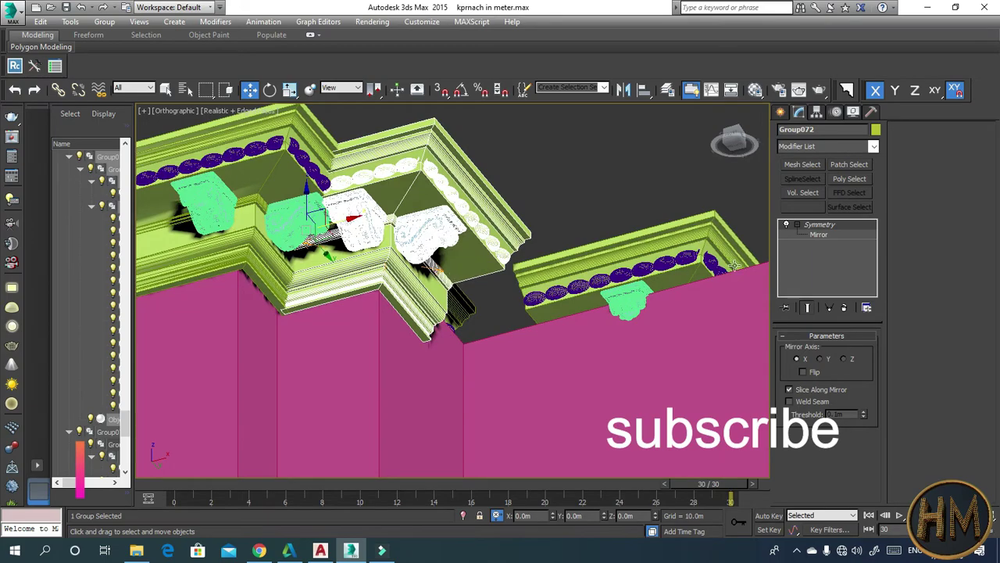
- Reselect Group073 and slide it along Y into the next wall corner
{"action": "left_click", "coordinate": [596, 284]}
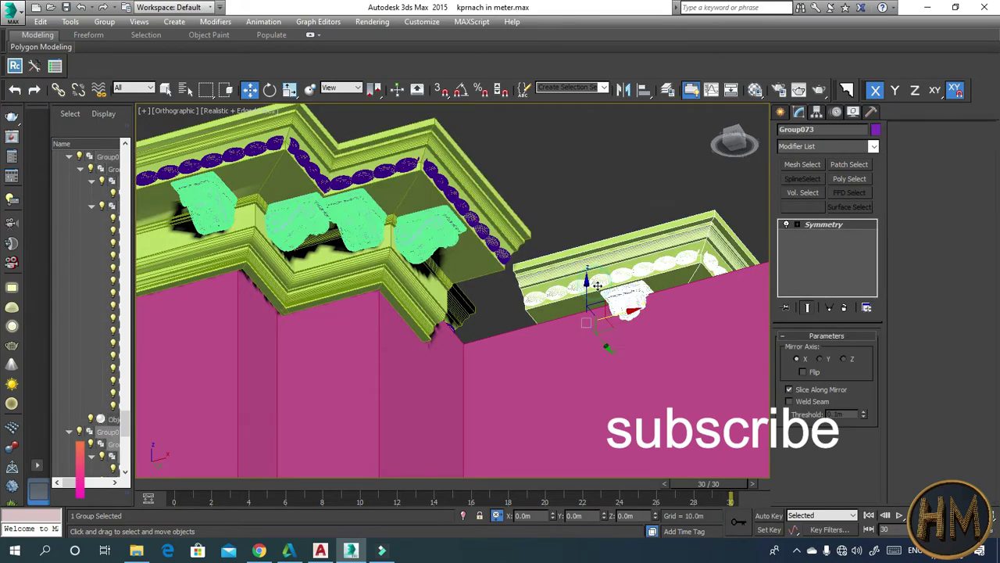
{"action": "middle_click_drag", "start_coordinate": [597, 288], "coordinate": [571, 286], "text": "alt"}
{"action": "mouse_move", "coordinate": [625, 344]}
{"action": "left_mouse_down"}
{"action": "mouse_move", "coordinate": [556, 334]}
{"action": "mouse_move", "coordinate": [568, 336]}
{"action": "left_mouse_up"}
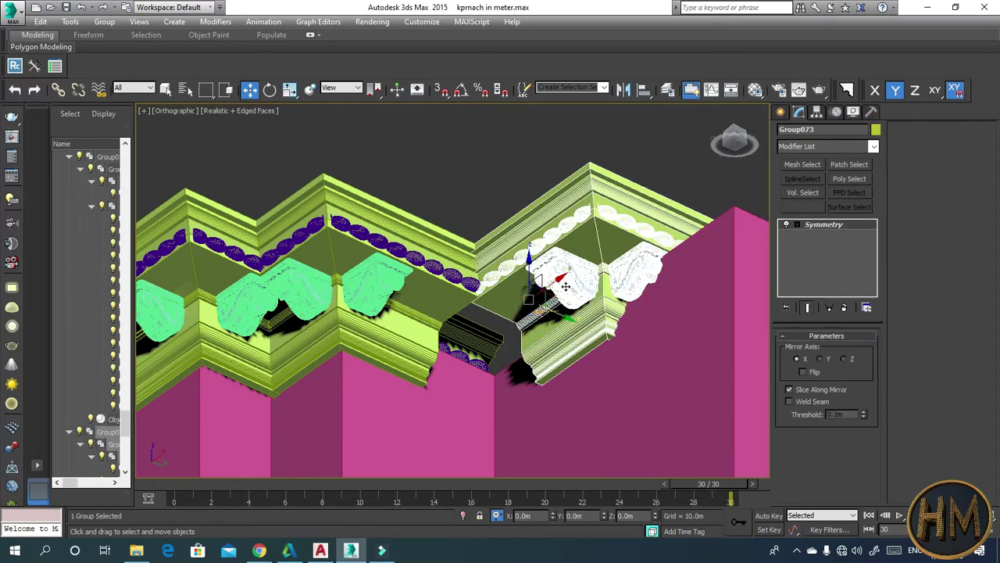
- Nudge Group073 into the corner and drag its mirror plane along X to extend the bracketed run
{"action": "left_click_drag", "start_coordinate": [553, 283], "coordinate": [508, 315]}
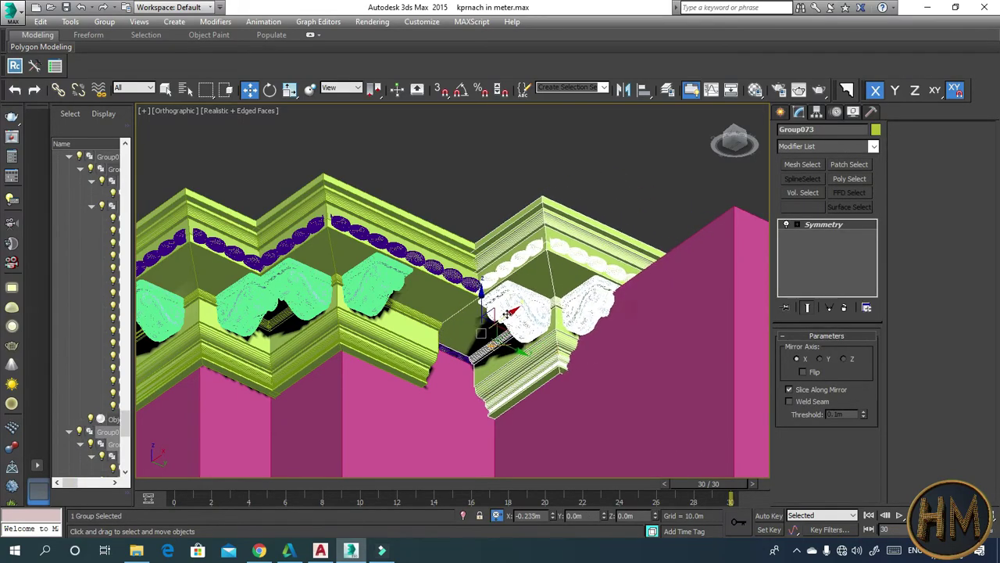
{"action": "left_click_drag", "start_coordinate": [508, 315], "coordinate": [510, 312]}
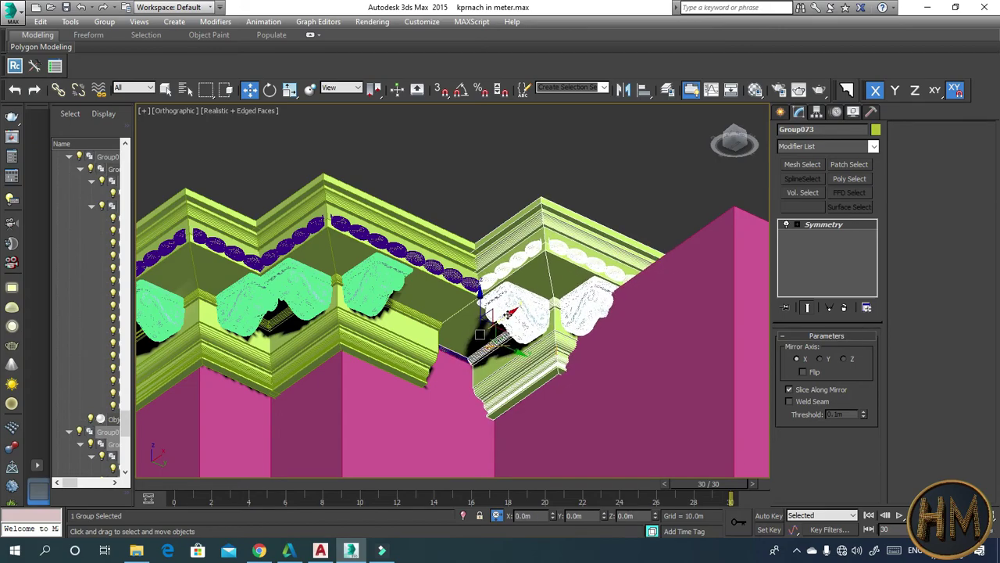
{"action": "left_click", "coordinate": [797, 225]}
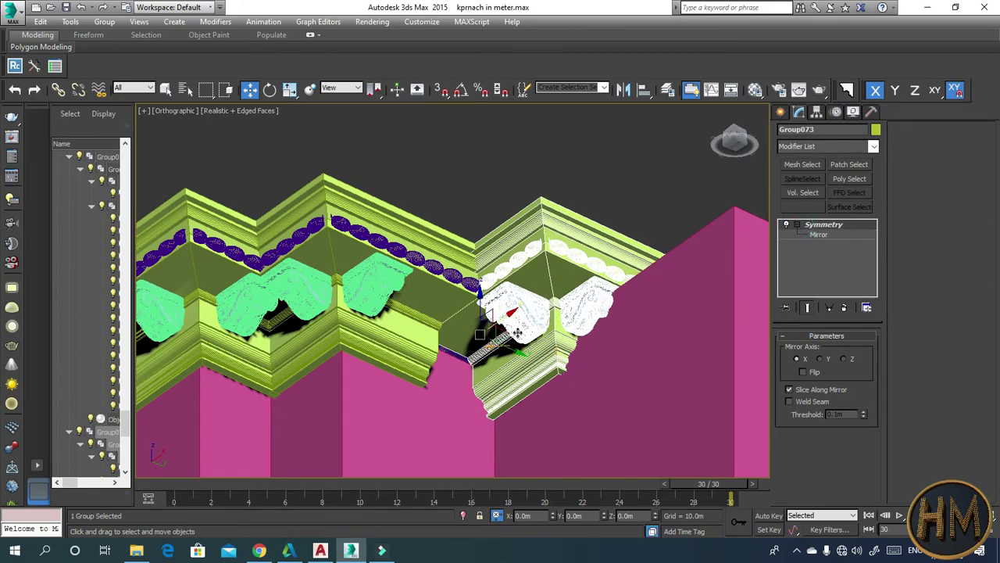
{"action": "left_click", "coordinate": [819, 235]}
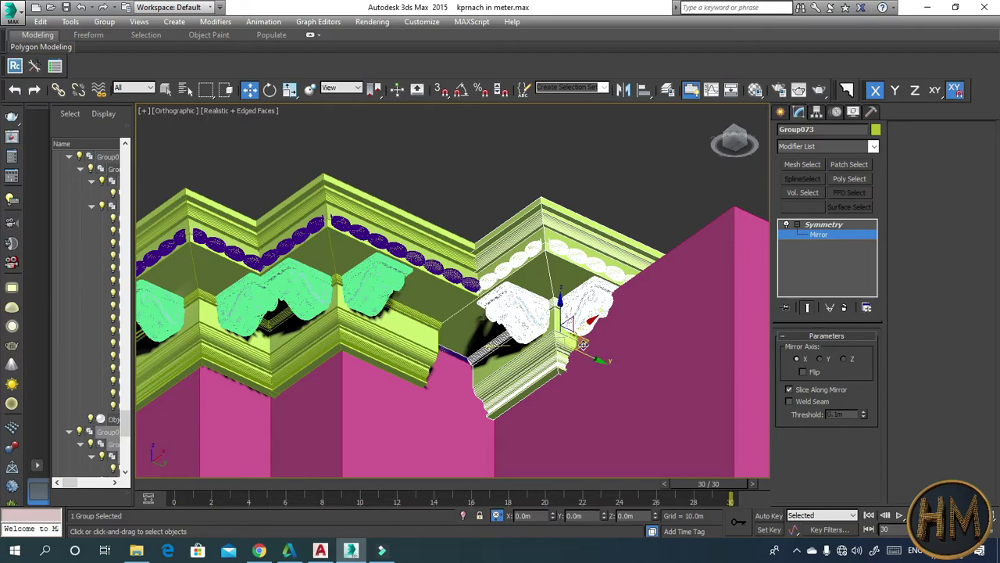
{"action": "middle_click_drag", "start_coordinate": [584, 345], "coordinate": [603, 331], "text": "alt"}
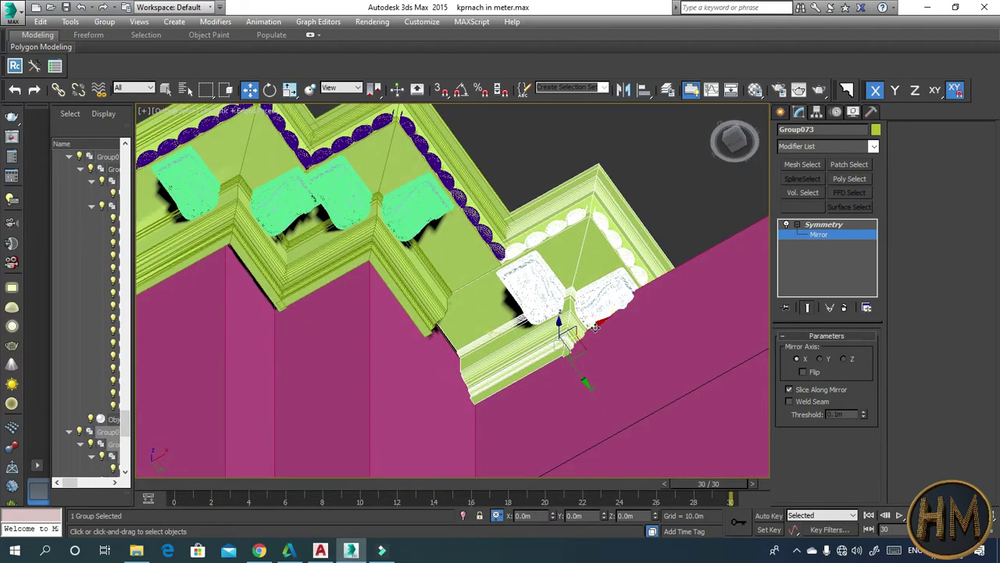
{"action": "left_click_drag", "start_coordinate": [599, 325], "coordinate": [729, 268]}
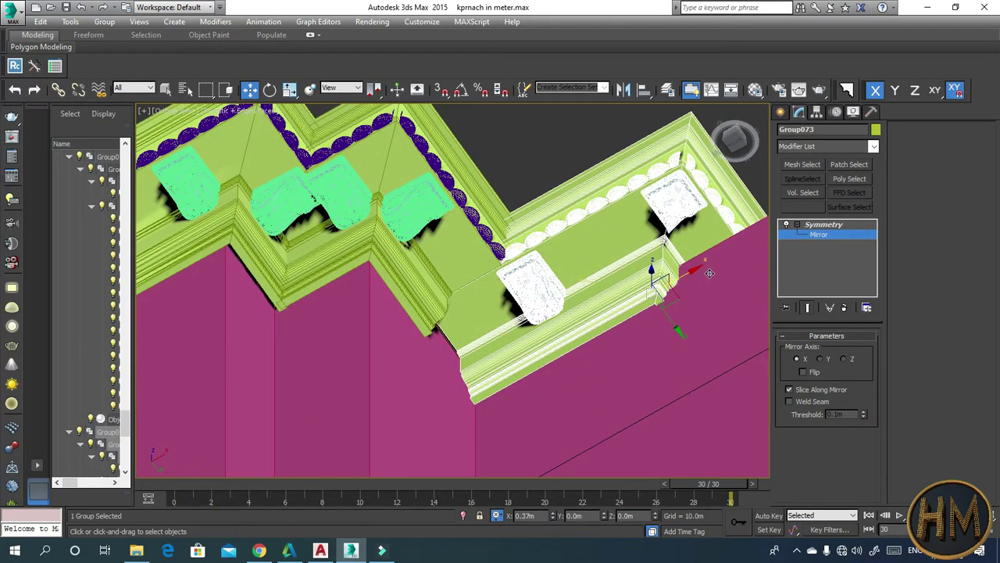
{"action": "middle_click_drag", "start_coordinate": [729, 268], "coordinate": [561, 329], "text": "alt"}
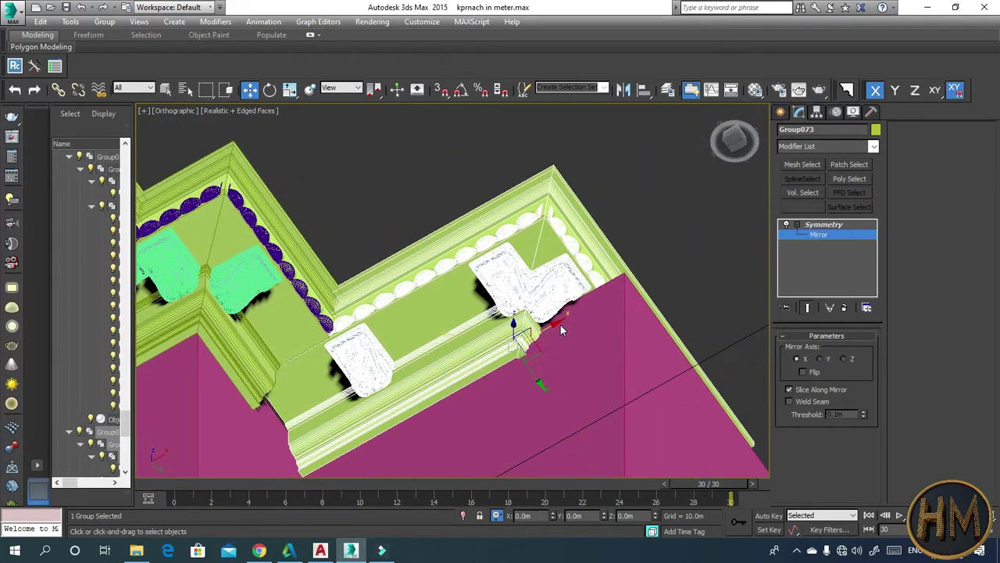
{"action": "mouse_move", "coordinate": [555, 325]}
{"action": "left_mouse_down"}
{"action": "mouse_move", "coordinate": [663, 254]}
{"action": "mouse_move", "coordinate": [643, 268]}
{"action": "left_mouse_up"}
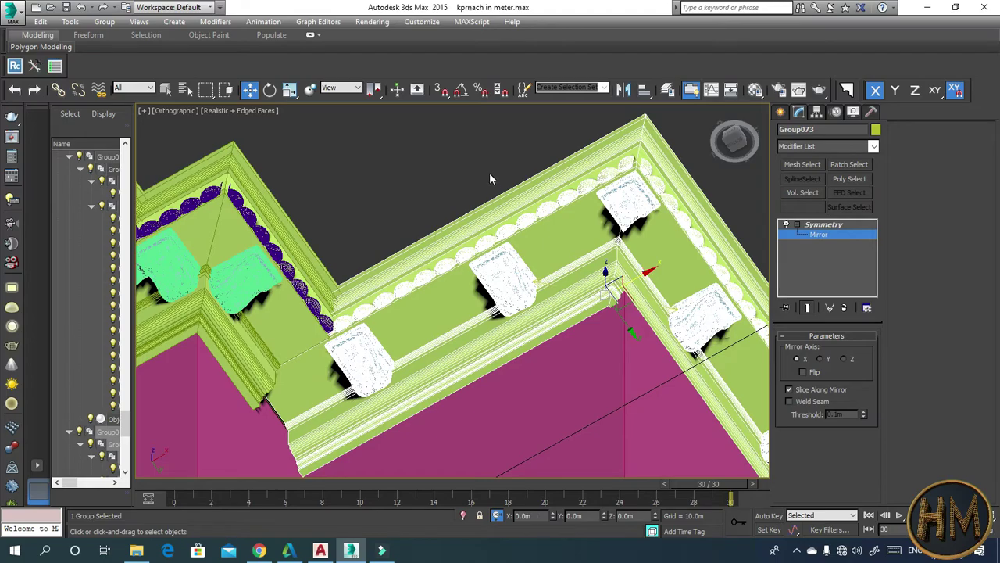
{"action": "middle_click_drag", "start_coordinate": [528, 226], "coordinate": [502, 229]}
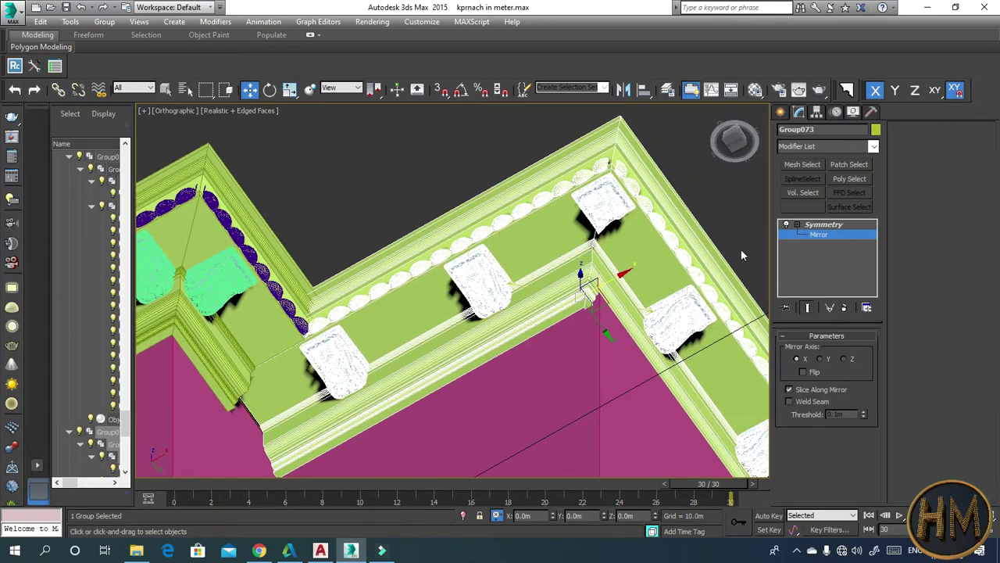
{"action": "left_click", "coordinate": [820, 236]}
{"action": "left_click", "coordinate": [714, 202]}
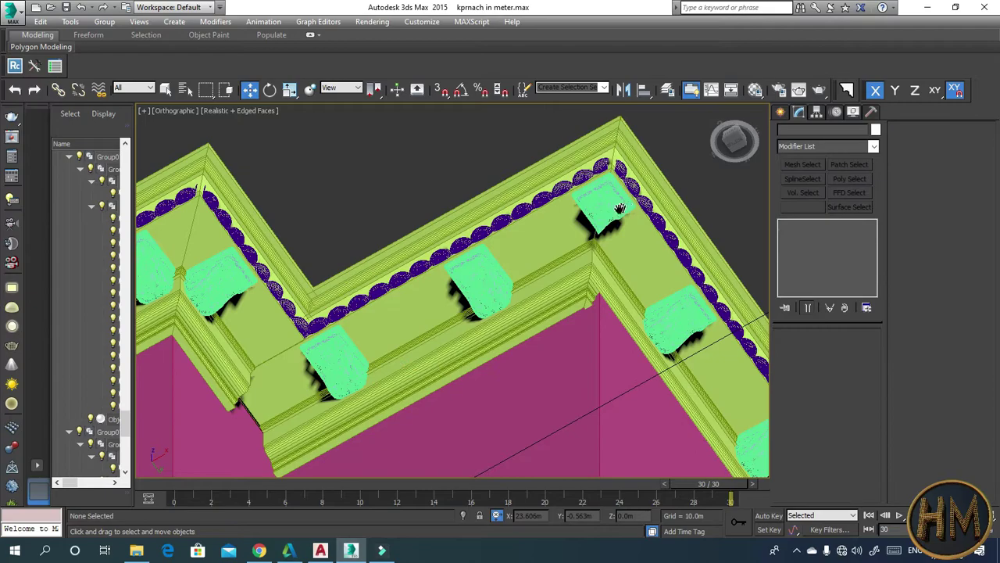
{"action": "middle_click_drag", "start_coordinate": [621, 208], "coordinate": [606, 214]}
{"action": "left_click", "coordinate": [615, 252]}
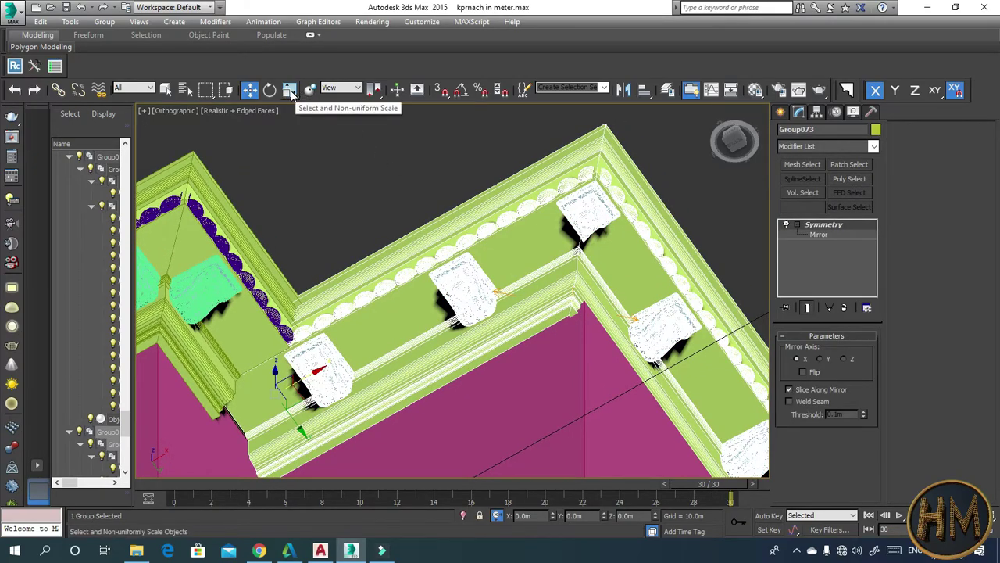
{"action": "left_click", "coordinate": [289, 90]}
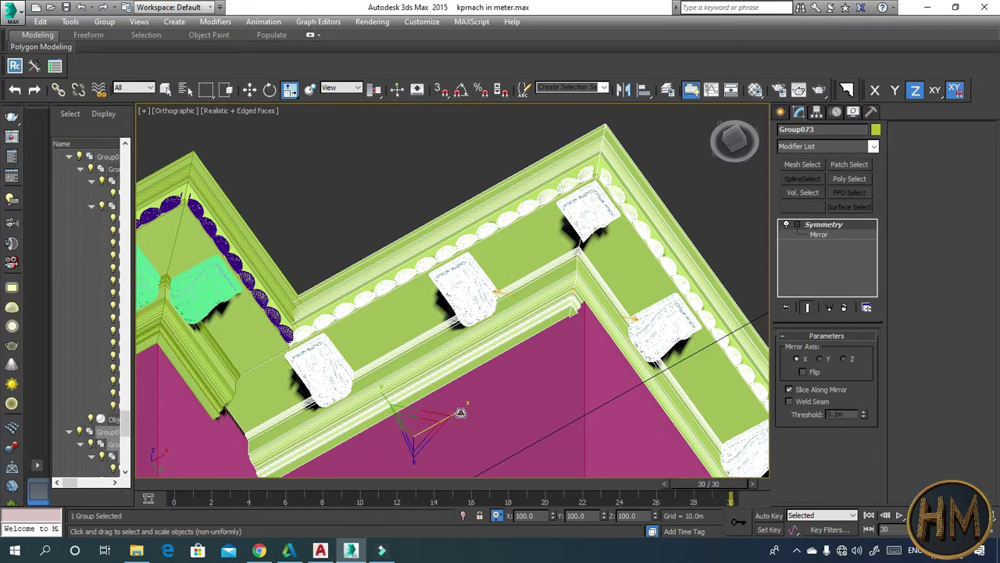
{"action": "left_click_drag", "start_coordinate": [461, 413], "coordinate": [464, 412]}
{"action": "middle_click_drag", "start_coordinate": [501, 363], "coordinate": [499, 363]}
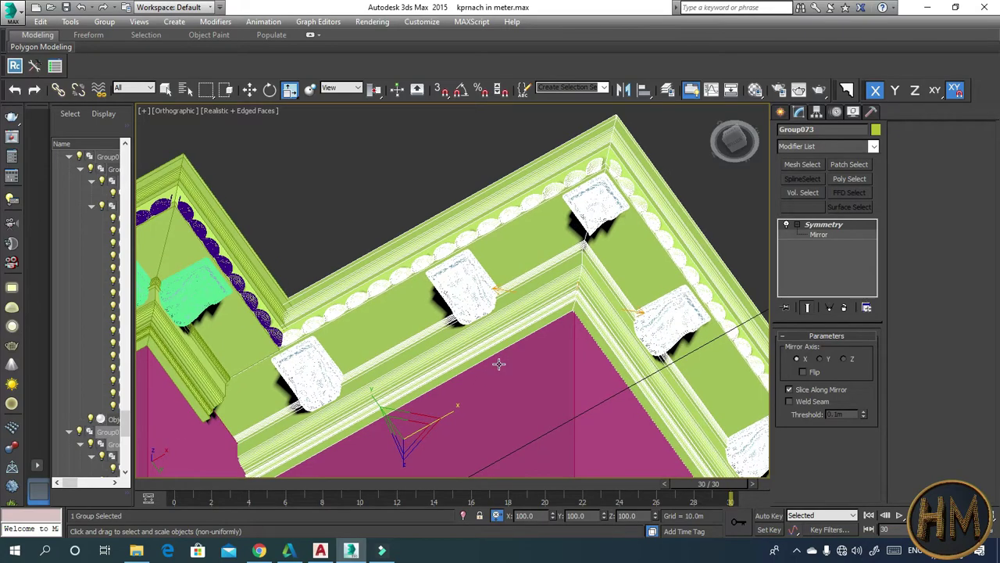
{"action": "left_click", "coordinate": [458, 178]}
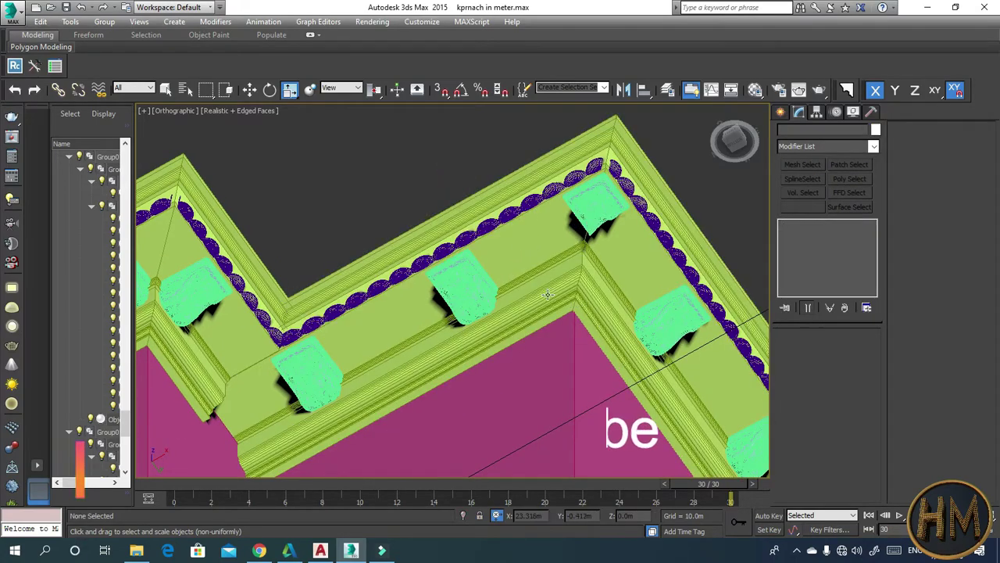
{"action": "key", "text": "w"}
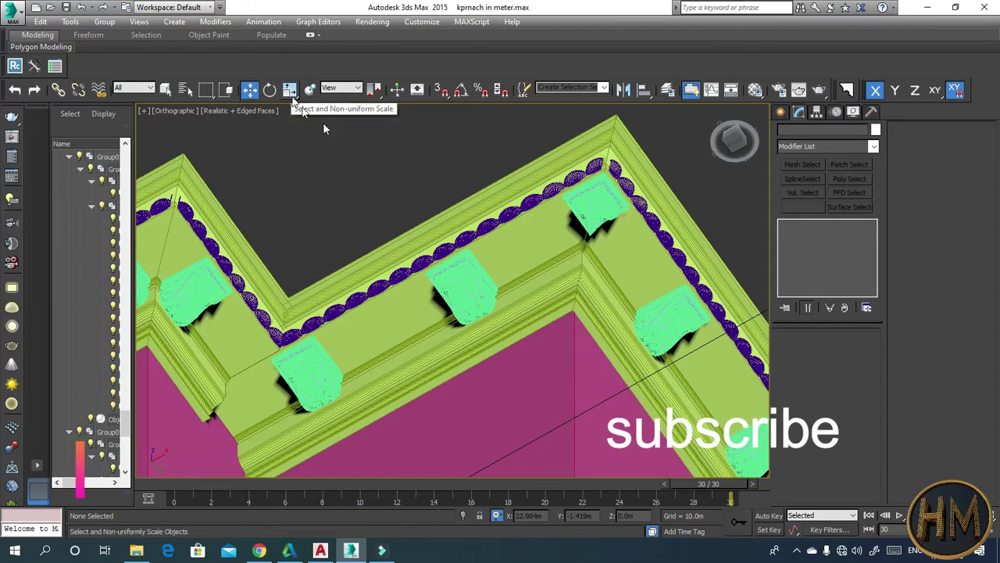
{"action": "left_click", "coordinate": [540, 271]}
{"action": "scroll", "coordinate": [465, 312], "scroll_direction": "down", "scroll_amount": 2}
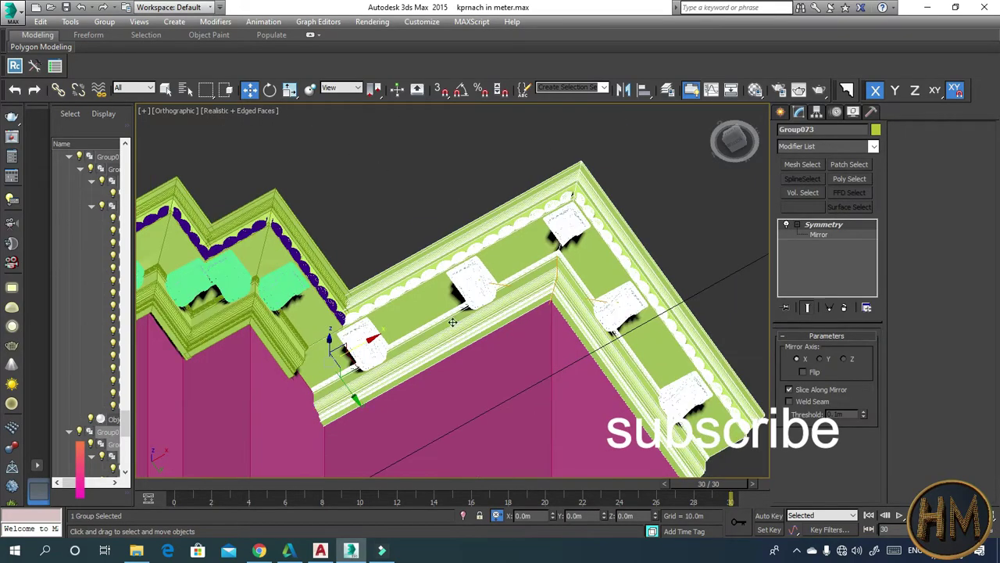
{"action": "left_click", "coordinate": [367, 341]}
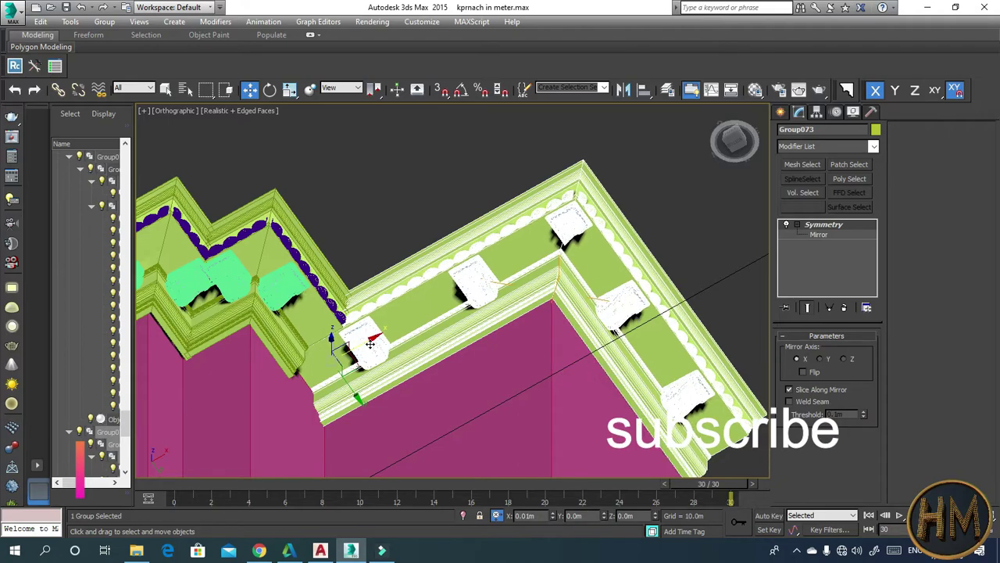
{"action": "left_click", "coordinate": [448, 212]}
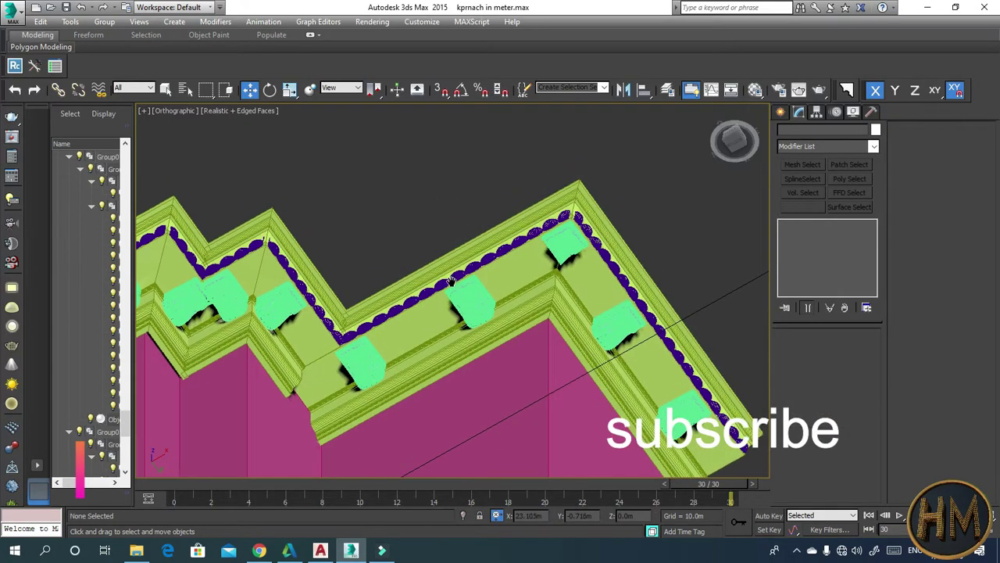
{"action": "key", "text": "super"}
{"action": "key", "text": "super"}
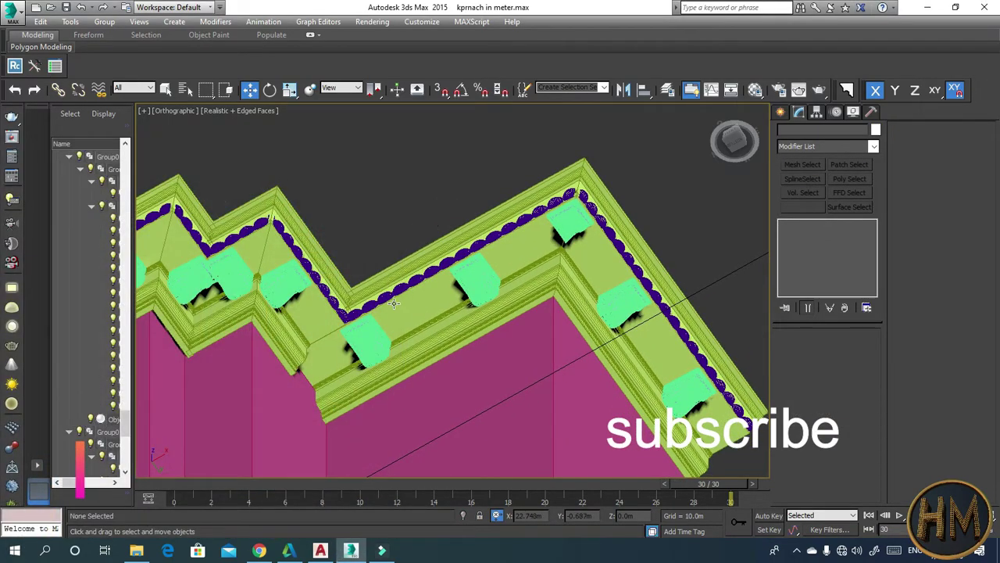
{"action": "scroll", "coordinate": [399, 329], "scroll_direction": "up", "scroll_amount": 3}
{"action": "middle_click_drag", "start_coordinate": [393, 308], "coordinate": [422, 456]}
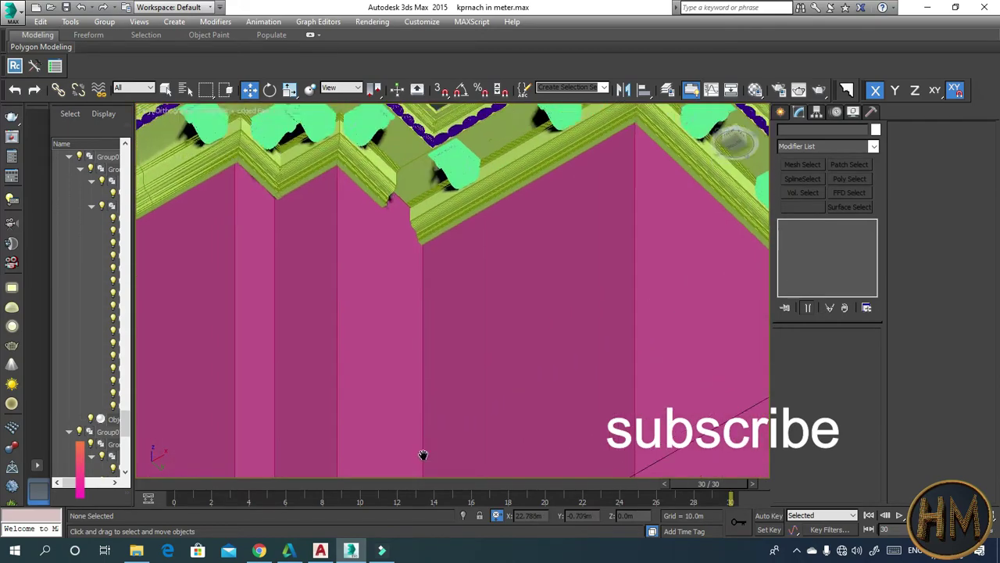
- Nudge Group072 along Y and X and slide its mirror plane left along X
{"action": "left_click", "coordinate": [380, 189]}
{"action": "middle_click_drag", "start_coordinate": [383, 207], "coordinate": [386, 308]}
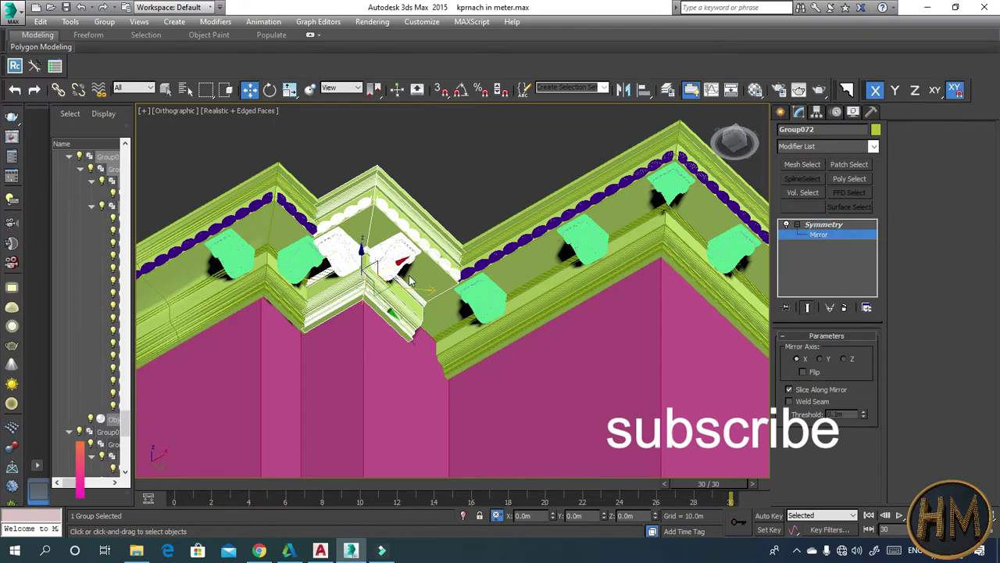
{"action": "left_click_drag", "start_coordinate": [395, 318], "coordinate": [433, 353]}
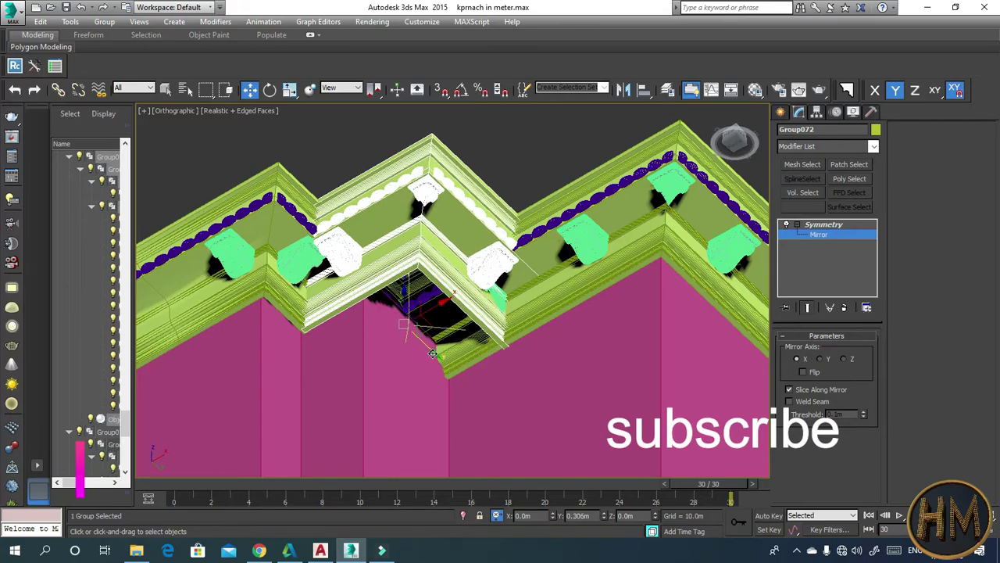
{"action": "mouse_move", "coordinate": [432, 311]}
{"action": "left_mouse_down"}
{"action": "mouse_move", "coordinate": [429, 322]}
{"action": "mouse_move", "coordinate": [438, 317]}
{"action": "left_mouse_up"}
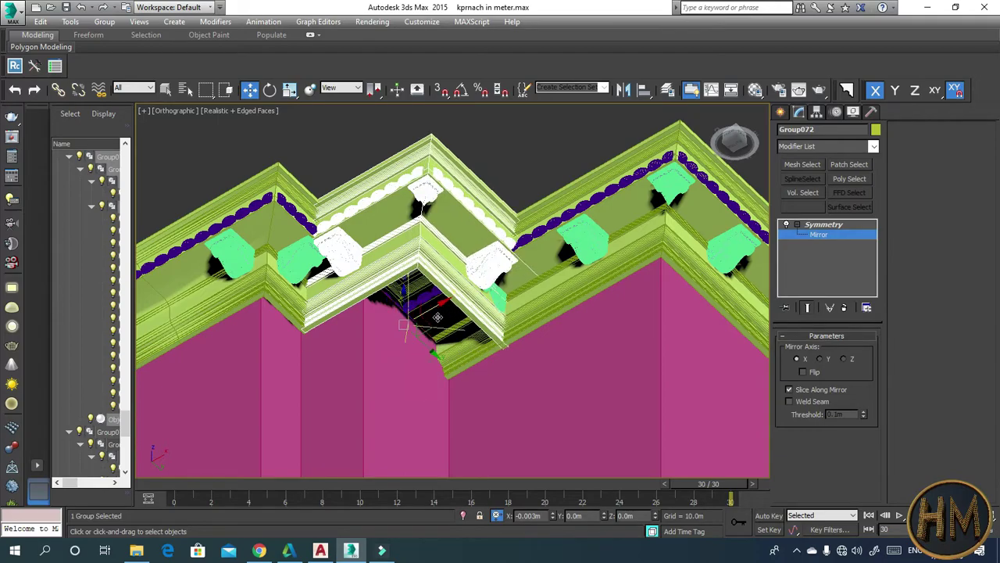
{"action": "left_click", "coordinate": [824, 236]}
{"action": "left_click_drag", "start_coordinate": [340, 252], "coordinate": [319, 313]}
- Inspect the inner corner around the cornice and pink wall, then reselect the cornice group
{"action": "left_click", "coordinate": [475, 167]}
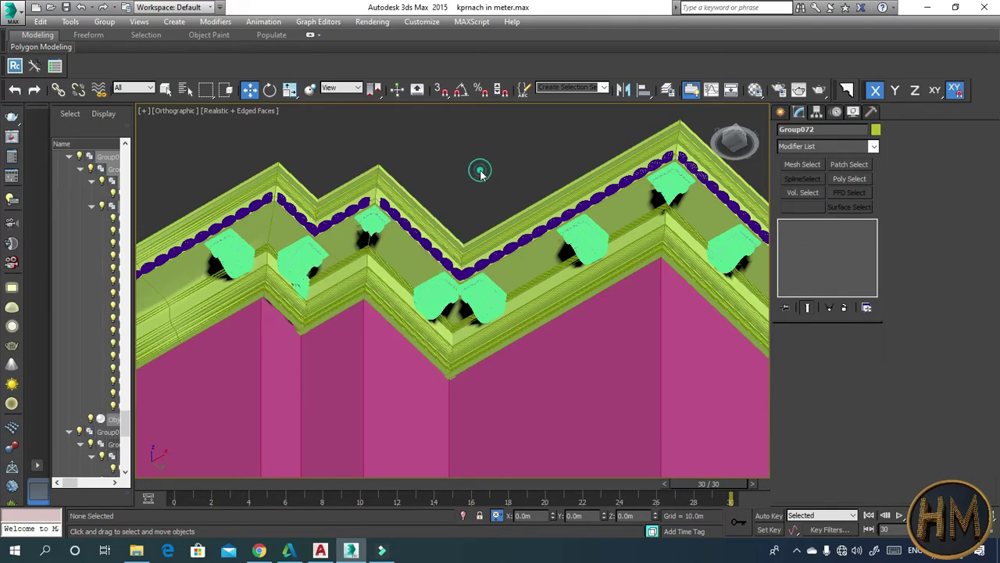
{"action": "scroll", "coordinate": [497, 164], "scroll_direction": "down", "scroll_amount": 6}
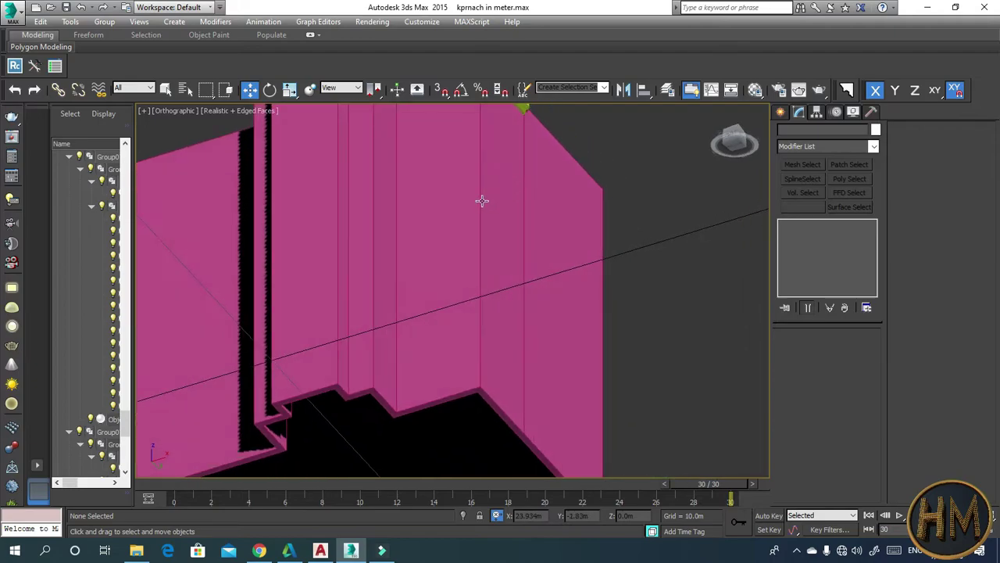
{"action": "middle_click_drag", "start_coordinate": [503, 181], "coordinate": [597, 364], "text": "alt"}
{"action": "scroll", "coordinate": [439, 236], "scroll_direction": "up", "scroll_amount": 2}
{"action": "scroll", "coordinate": [440, 236], "scroll_direction": "down", "scroll_amount": 2}
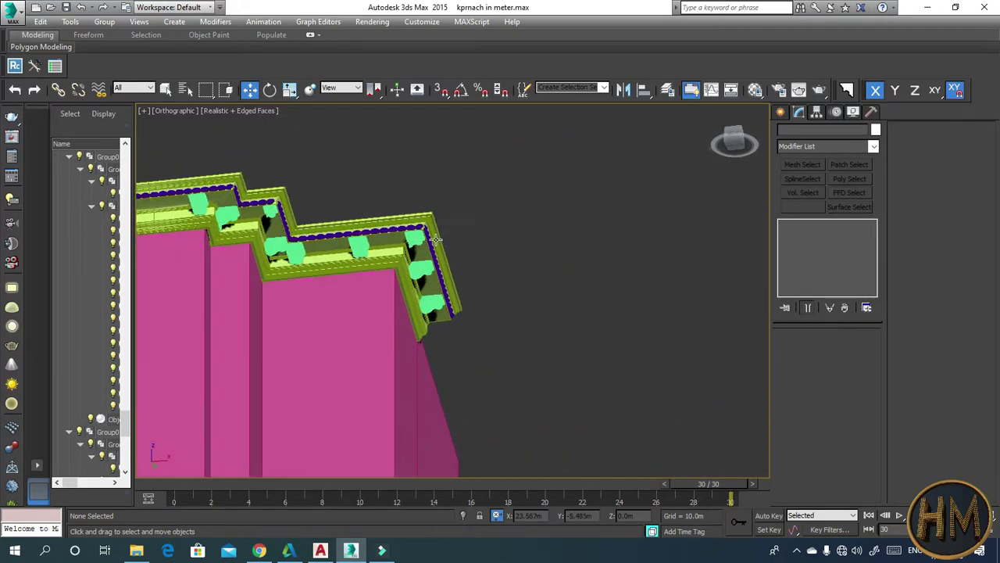
{"action": "middle_click_drag", "start_coordinate": [631, 269], "coordinate": [576, 201], "text": "alt"}
{"action": "scroll", "coordinate": [529, 247], "scroll_direction": "up", "scroll_amount": 2}
{"action": "scroll", "coordinate": [528, 247], "scroll_direction": "up", "scroll_amount": 2}
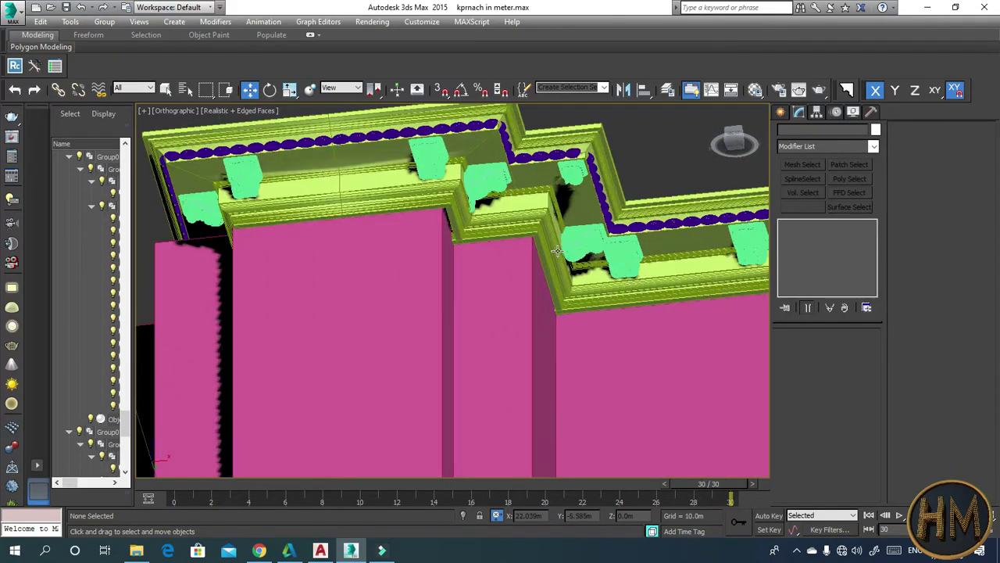
{"action": "scroll", "coordinate": [568, 246], "scroll_direction": "down", "scroll_amount": 2}
{"action": "scroll", "coordinate": [536, 243], "scroll_direction": "up", "scroll_amount": 2}
{"action": "scroll", "coordinate": [543, 245], "scroll_direction": "up", "scroll_amount": 2}
{"action": "left_click", "coordinate": [458, 241]}
{"action": "mouse_move", "coordinate": [458, 241]}
{"action": "middle_mouse_down", "text": "alt"}
{"action": "mouse_move", "coordinate": [510, 257]}
{"action": "mouse_move", "coordinate": [579, 249]}
{"action": "mouse_move", "coordinate": [479, 310]}
{"action": "mouse_move", "coordinate": [495, 274]}
{"action": "middle_mouse_up", "text": "alt"}
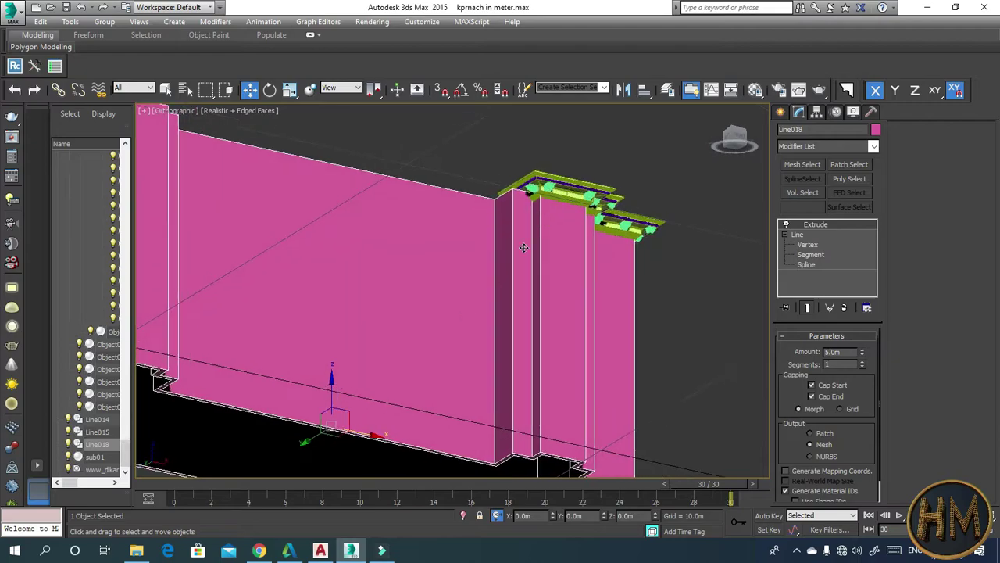
{"action": "scroll", "coordinate": [606, 222], "scroll_direction": "up", "scroll_amount": 2}
{"action": "left_click", "coordinate": [606, 221]}
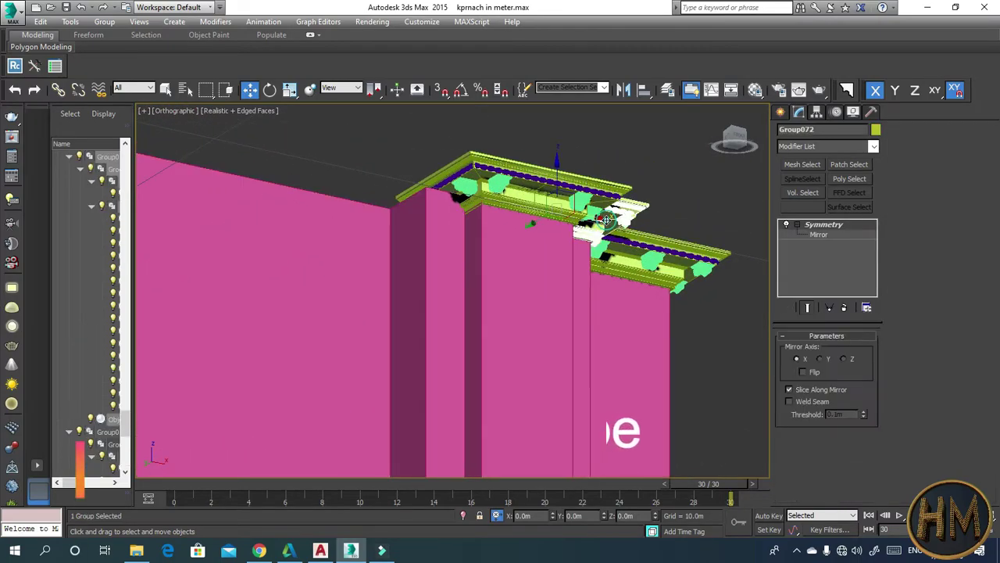
- Mirror Group072 as a Copy and slide the copy left onto the left pilaster
{"action": "left_click", "coordinate": [623, 89]}
{"action": "left_click", "coordinate": [475, 293]}
{"action": "left_click", "coordinate": [476, 364]}
{"action": "left_click_drag", "start_coordinate": [600, 220], "coordinate": [530, 216]}
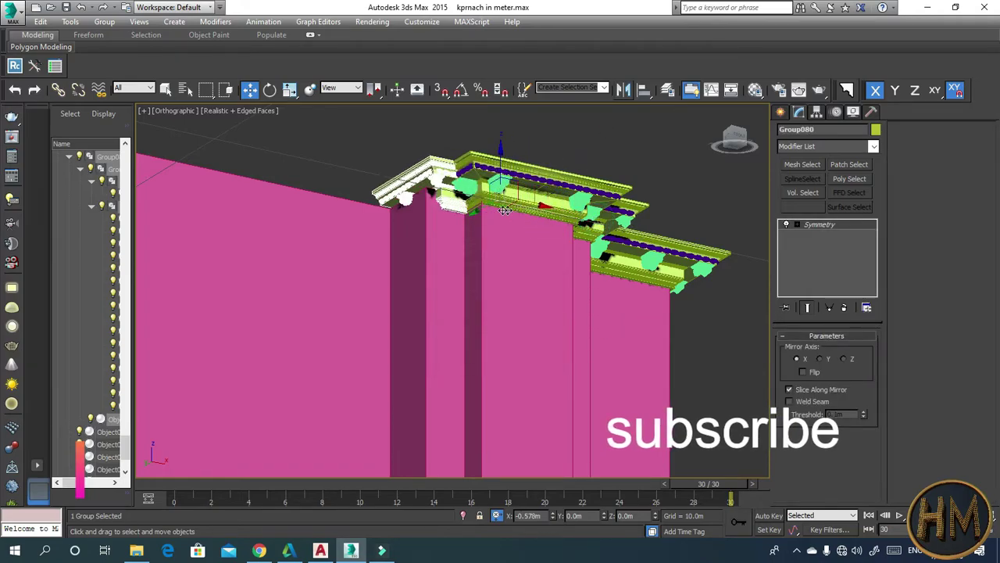
{"action": "left_click_drag", "start_coordinate": [529, 216], "coordinate": [522, 216]}
- Select the right-hand cornice section Group073 and bring up Mirror for it
{"action": "left_click", "coordinate": [457, 142]}
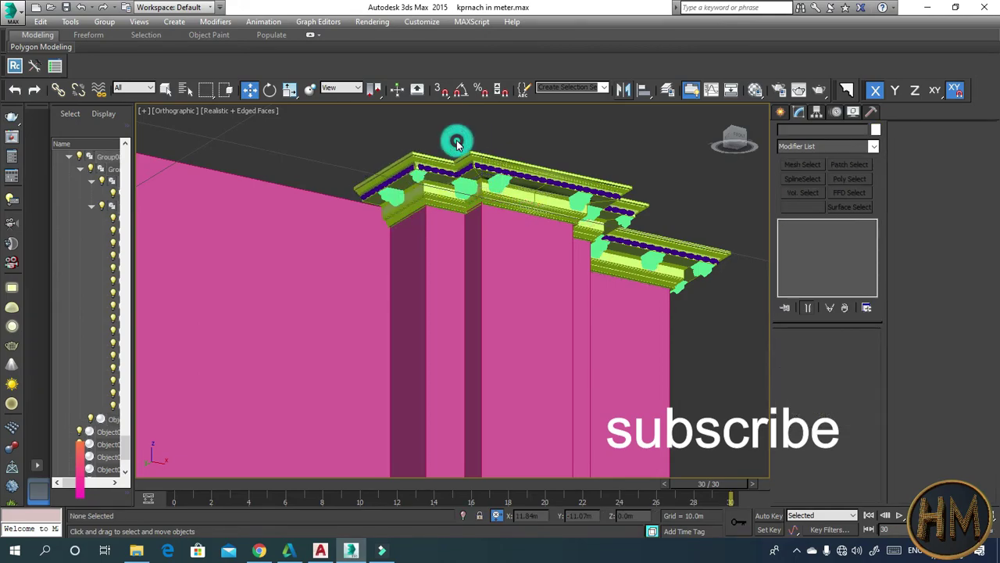
{"action": "left_click", "coordinate": [662, 273]}
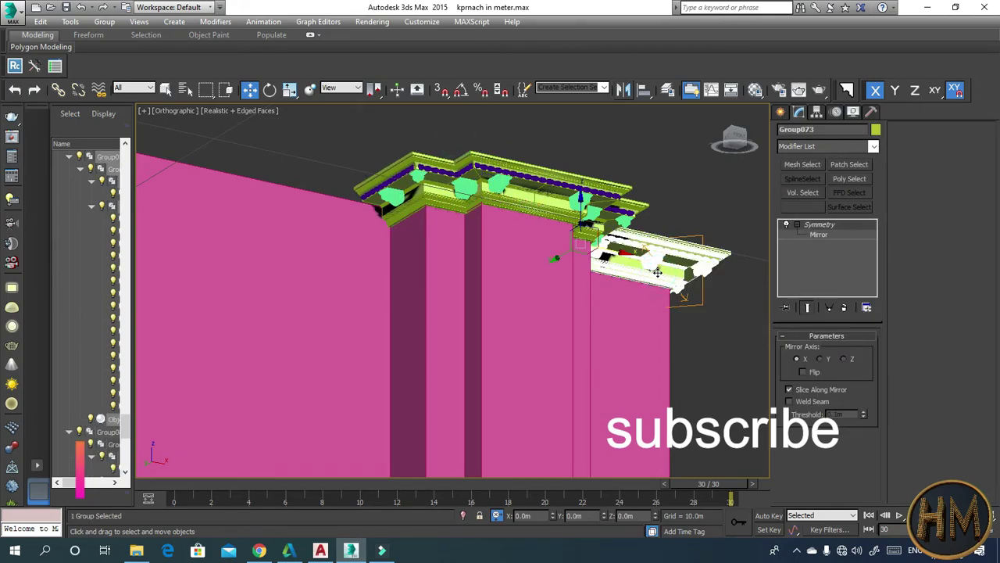
{"action": "left_click", "coordinate": [624, 91]}
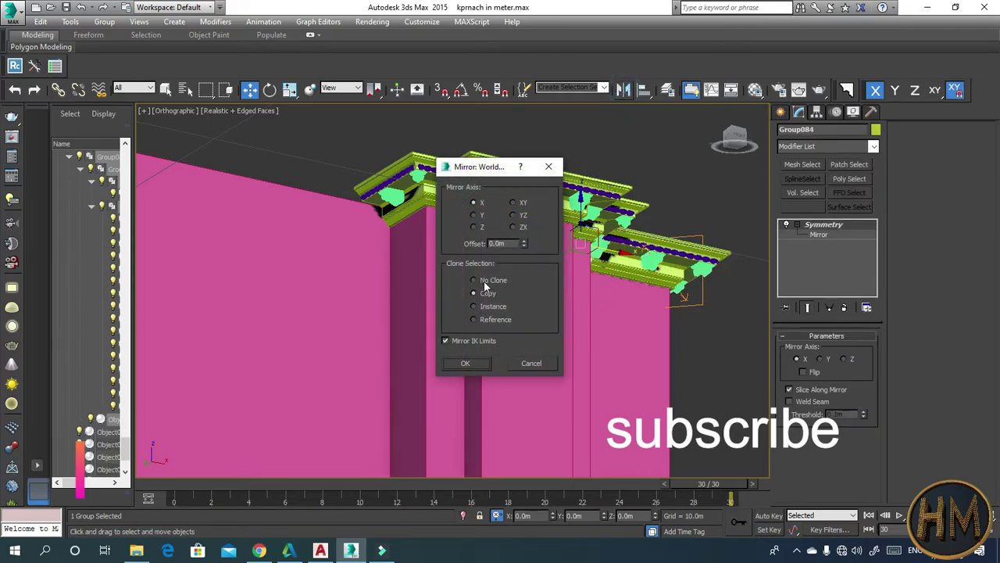
- Create the mirrored copy, move it left, and delete its Symmetry modifier
{"action": "left_click", "coordinate": [472, 359]}
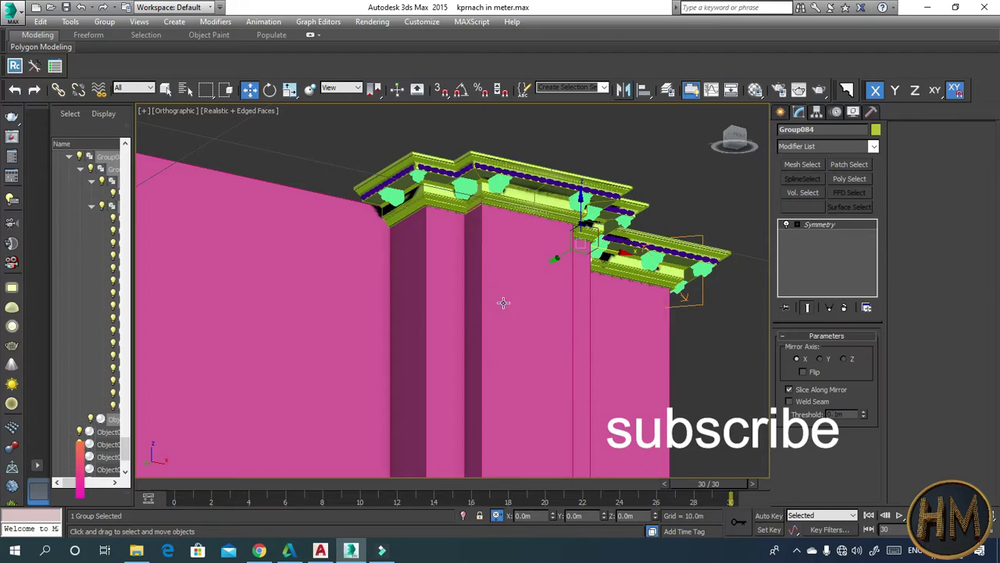
{"action": "mouse_move", "coordinate": [506, 255]}
{"action": "left_mouse_down"}
{"action": "mouse_move", "coordinate": [408, 243]}
{"action": "mouse_move", "coordinate": [419, 244]}
{"action": "left_mouse_up"}
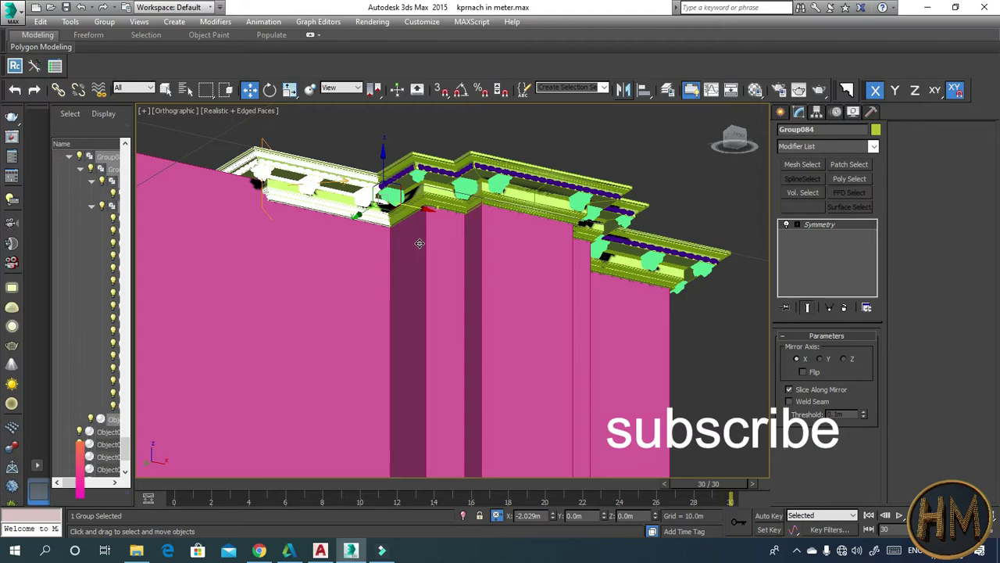
{"action": "left_click", "coordinate": [803, 225]}
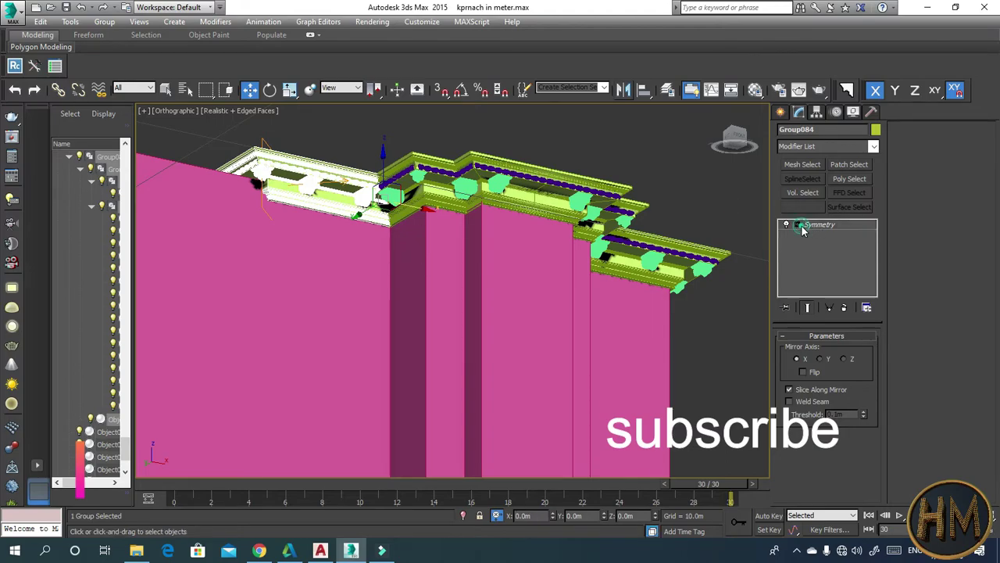
{"action": "left_click", "coordinate": [845, 308]}
- Slide the new cornice section Group084 further left along the long wall
{"action": "left_click", "coordinate": [607, 154]}
{"action": "left_click", "coordinate": [312, 193]}
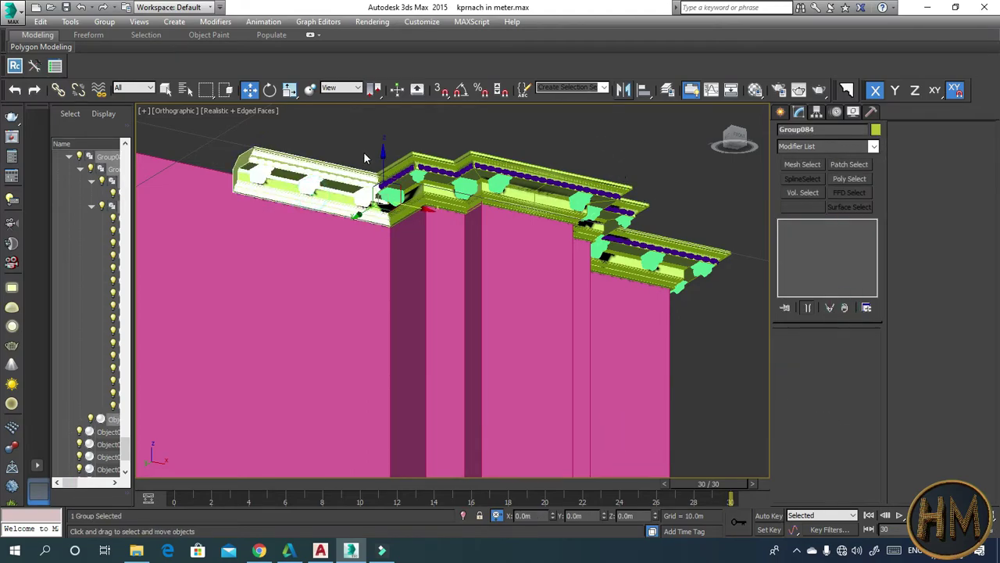
{"action": "scroll", "coordinate": [363, 152], "scroll_direction": "up", "scroll_amount": 3}
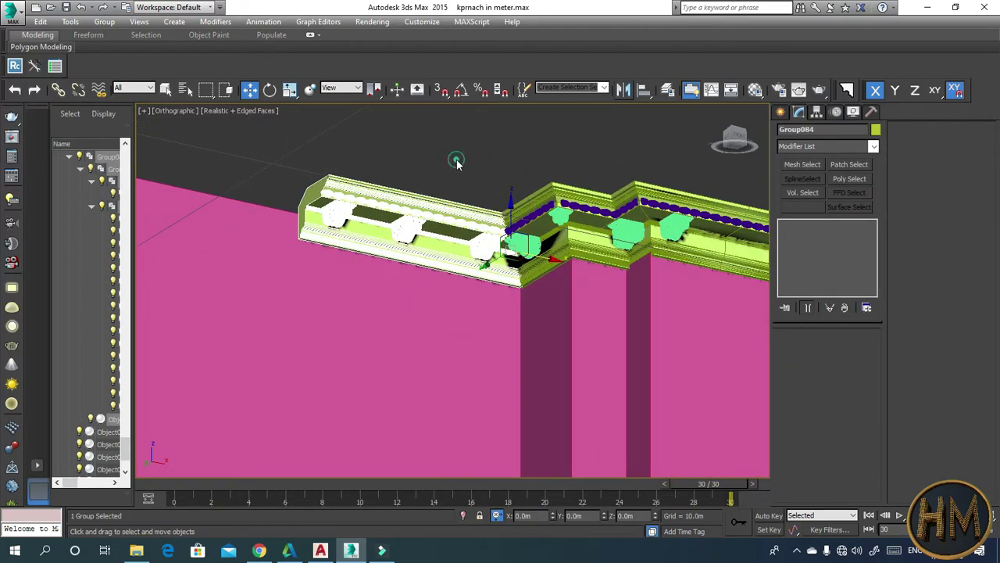
{"action": "left_click", "coordinate": [458, 162]}
{"action": "left_click", "coordinate": [451, 228]}
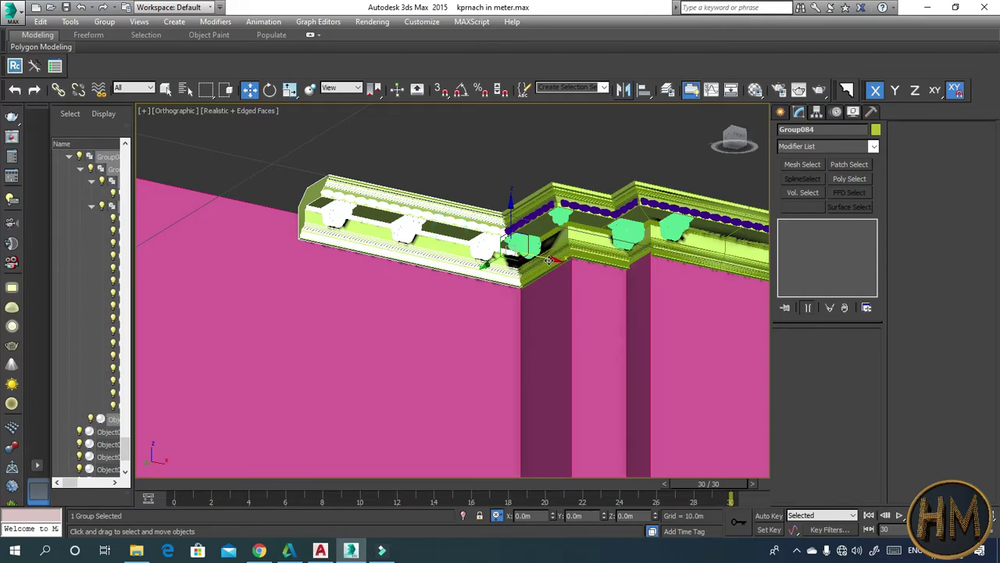
{"action": "left_click_drag", "start_coordinate": [549, 259], "coordinate": [328, 243]}
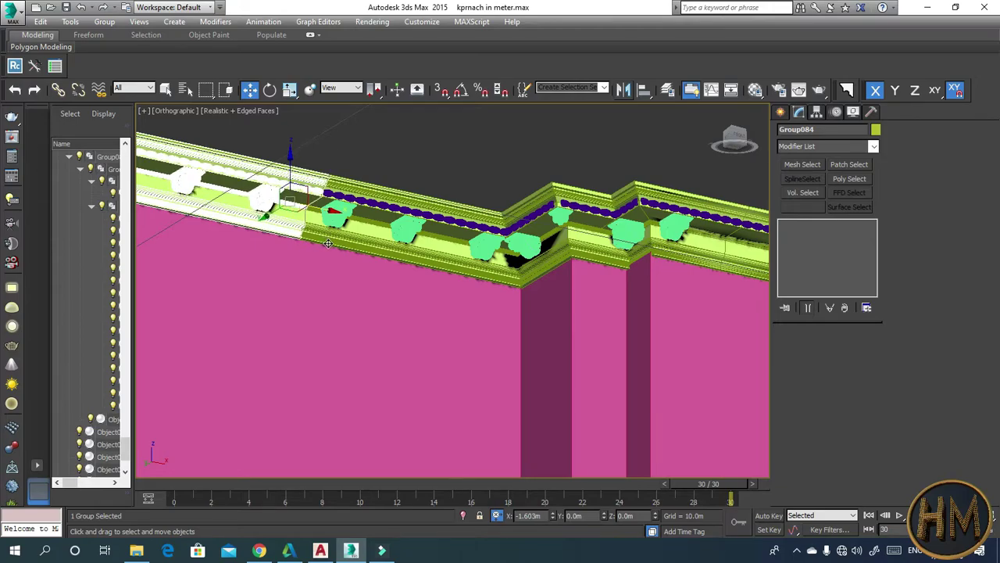
{"action": "left_click_drag", "start_coordinate": [328, 243], "coordinate": [329, 243], "text": "shift"}
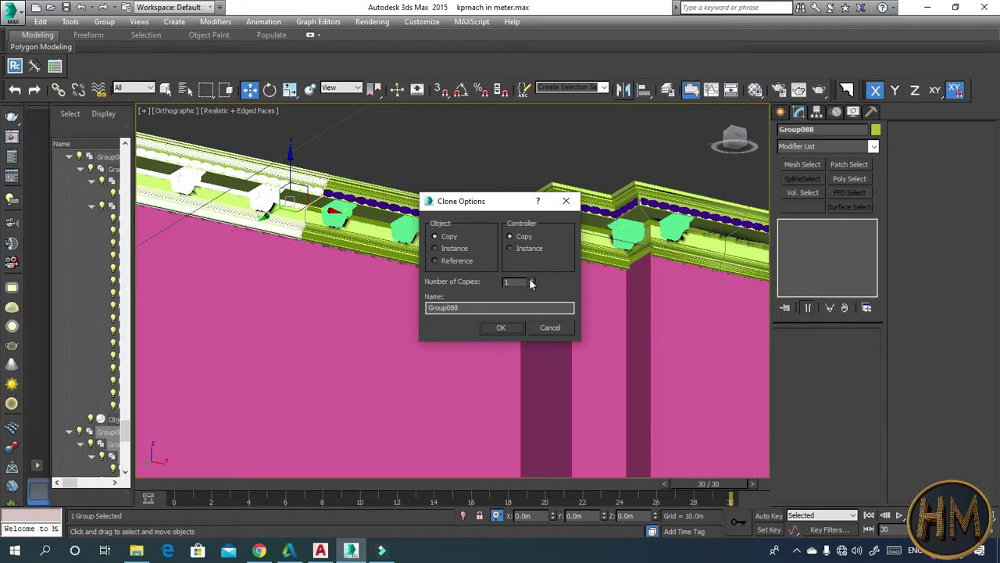
{"action": "key", "text": "Return"}
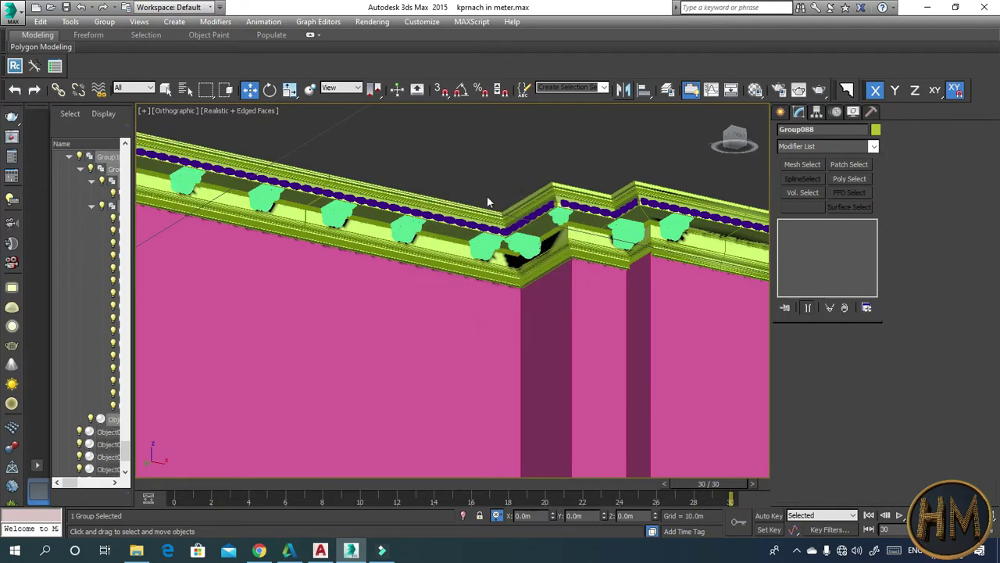
{"action": "left_click", "coordinate": [479, 170]}
{"action": "mouse_move", "coordinate": [513, 179]}
{"action": "middle_mouse_down", "text": "alt"}
{"action": "mouse_move", "coordinate": [504, 244]}
{"action": "mouse_move", "coordinate": [475, 259]}
{"action": "middle_mouse_up", "text": "alt"}
{"action": "scroll", "coordinate": [475, 259], "scroll_direction": "up", "scroll_amount": 2}
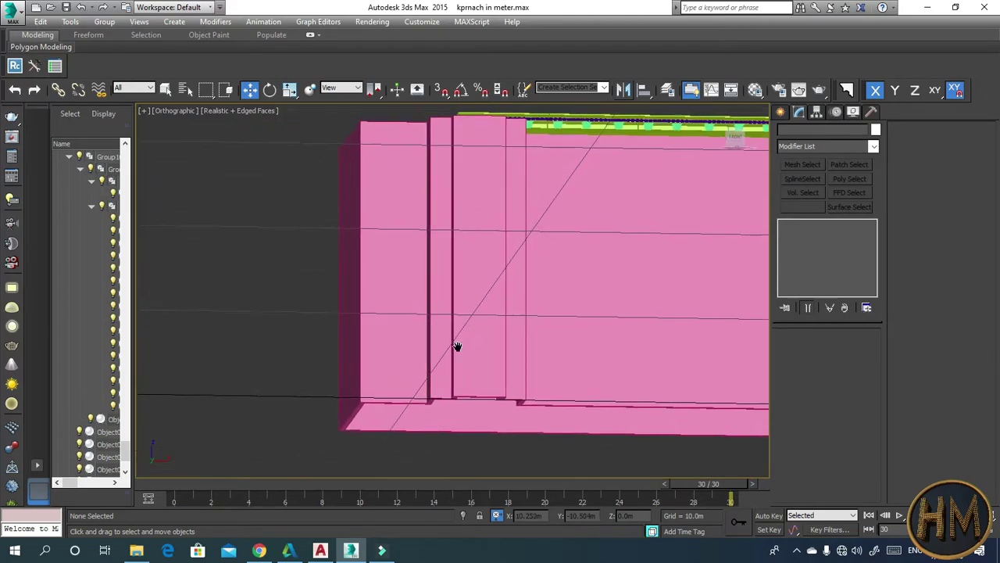
{"action": "scroll", "coordinate": [458, 346], "scroll_direction": "down", "scroll_amount": 2}
{"action": "scroll", "coordinate": [486, 282], "scroll_direction": "down", "scroll_amount": 3}
{"action": "mouse_move", "coordinate": [486, 283]}
{"action": "middle_mouse_down", "text": "alt"}
{"action": "mouse_move", "coordinate": [525, 279]}
{"action": "mouse_move", "coordinate": [458, 284]}
{"action": "middle_mouse_up", "text": "alt"}
{"action": "scroll", "coordinate": [508, 275], "scroll_direction": "up", "scroll_amount": 2}
{"action": "left_click", "coordinate": [508, 275]}
{"action": "scroll", "coordinate": [403, 225], "scroll_direction": "up", "scroll_amount": 2}
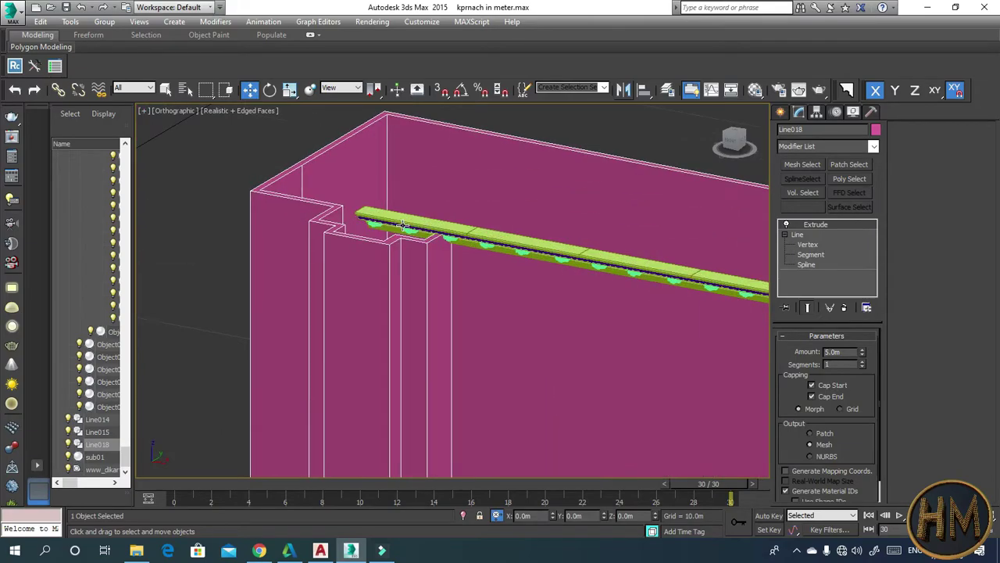
{"action": "middle_click_drag", "start_coordinate": [434, 227], "coordinate": [461, 219], "text": "alt"}
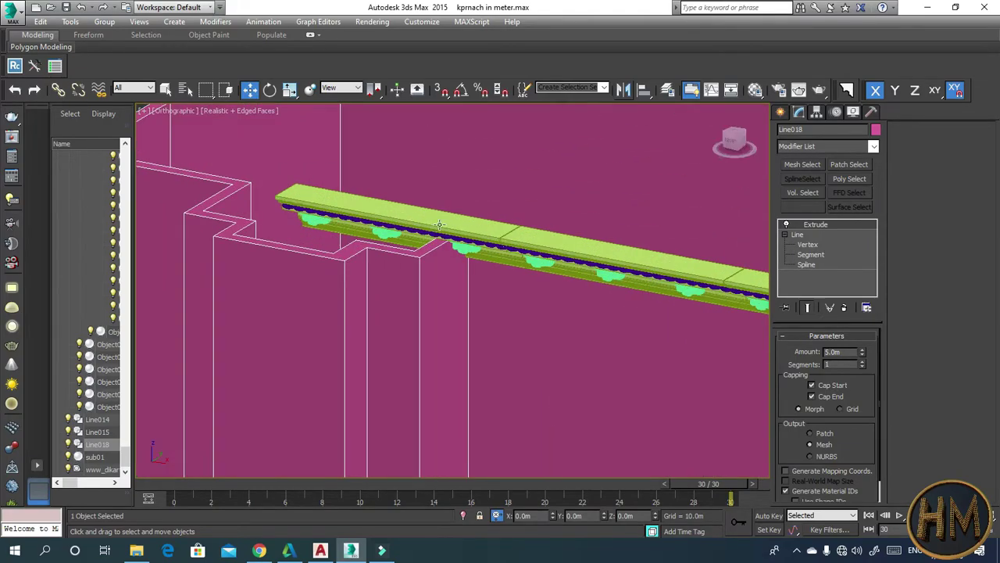
{"action": "scroll", "coordinate": [469, 233], "scroll_direction": "up", "scroll_amount": 2}
{"action": "scroll", "coordinate": [472, 235], "scroll_direction": "up", "scroll_amount": 1}
{"action": "scroll", "coordinate": [471, 235], "scroll_direction": "down", "scroll_amount": 3}
{"action": "middle_click_drag", "start_coordinate": [471, 236], "coordinate": [531, 262], "text": "alt"}
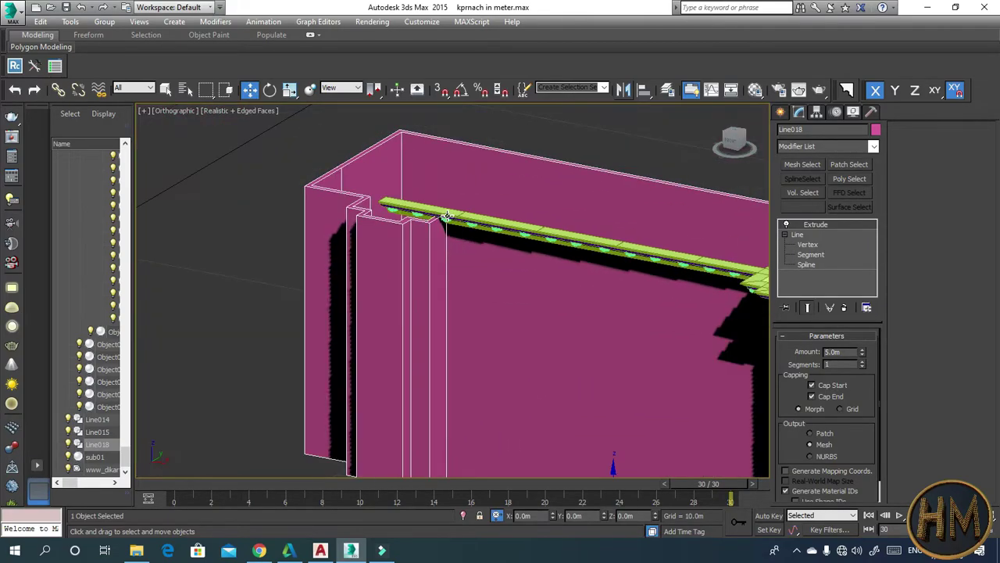
{"action": "mouse_move", "coordinate": [449, 248]}
{"action": "middle_mouse_down"}
{"action": "mouse_move", "coordinate": [480, 253]}
{"action": "mouse_move", "coordinate": [466, 253]}
{"action": "middle_mouse_up"}
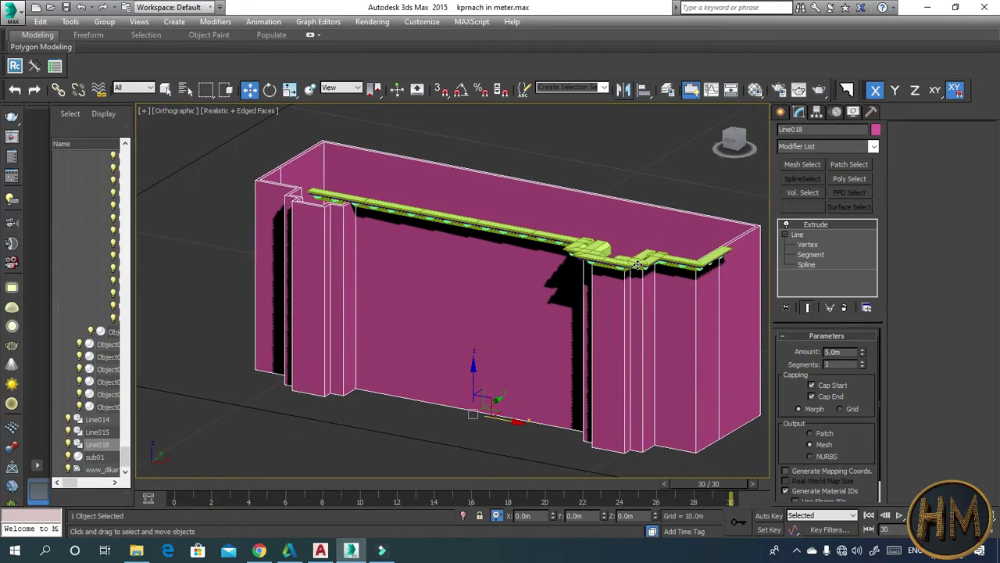
{"action": "scroll", "coordinate": [638, 265], "scroll_direction": "up", "scroll_amount": 3}
{"action": "left_click", "coordinate": [641, 263]}
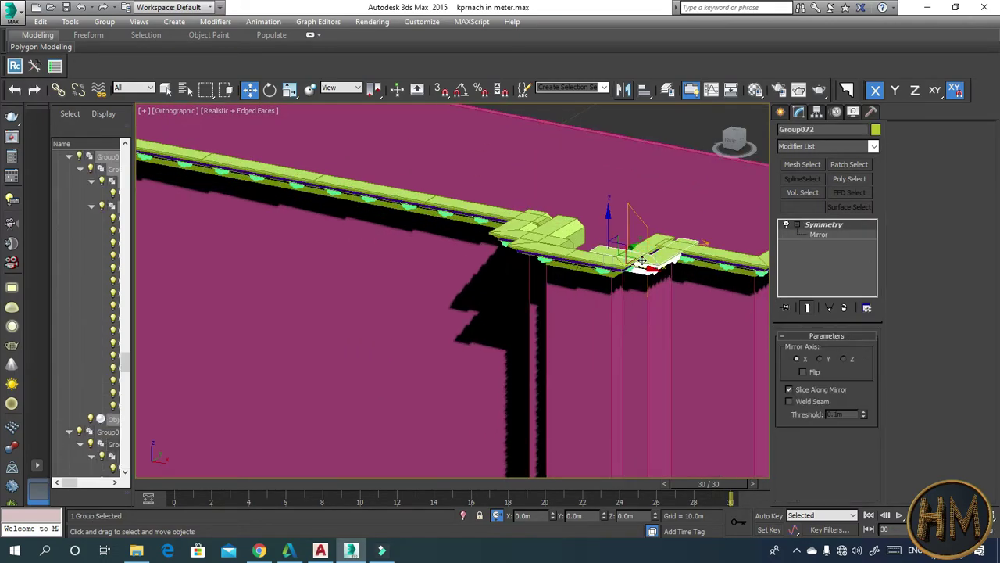
- Add the rail and corner groups to the selection, using Alt+X see-through to reach hidden pieces
{"action": "left_click", "coordinate": [585, 270], "text": "ctrl"}
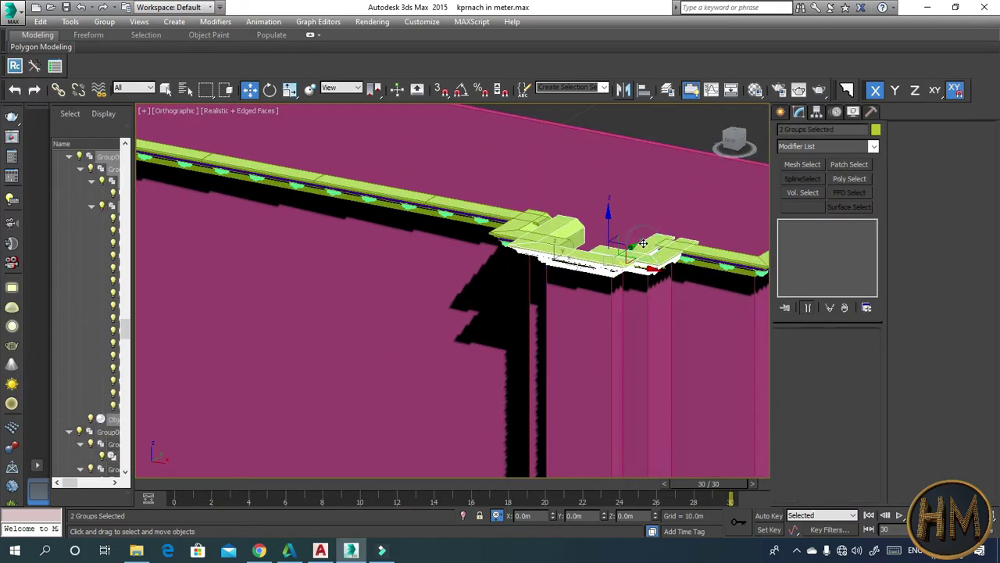
{"action": "left_click", "coordinate": [554, 236], "text": "ctrl"}
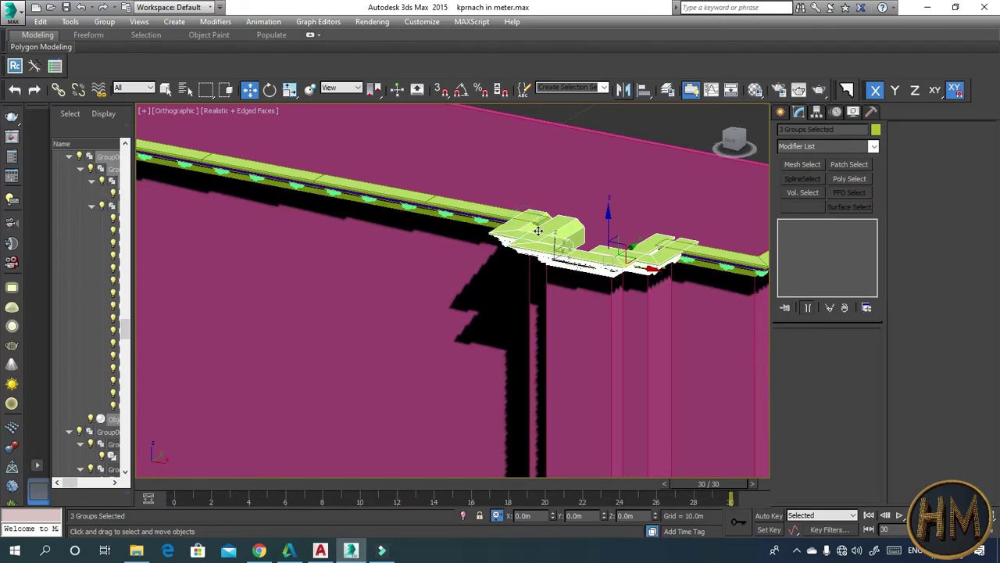
{"action": "middle_click_drag", "start_coordinate": [552, 227], "coordinate": [539, 192], "text": "alt"}
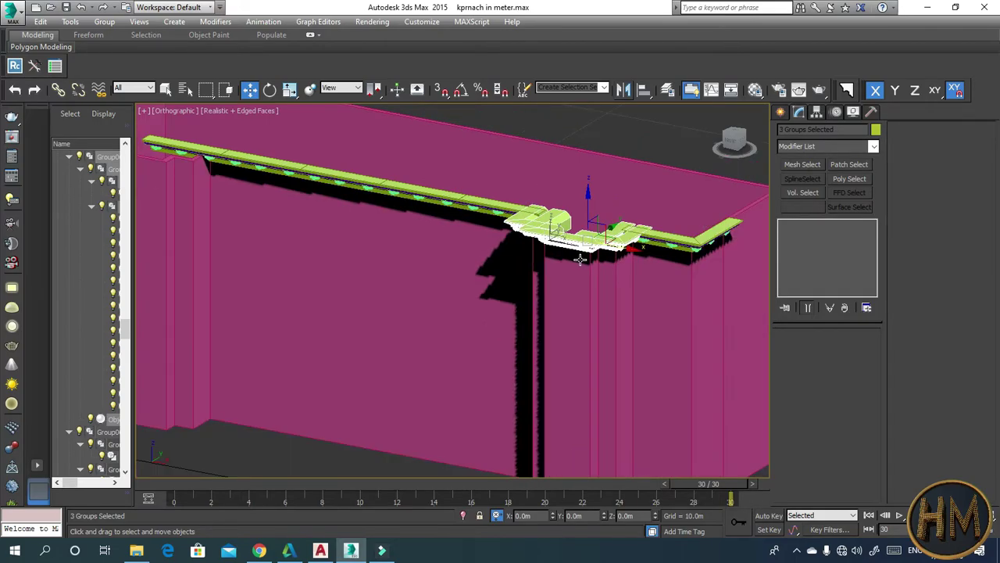
{"action": "key", "text": "alt+x"}
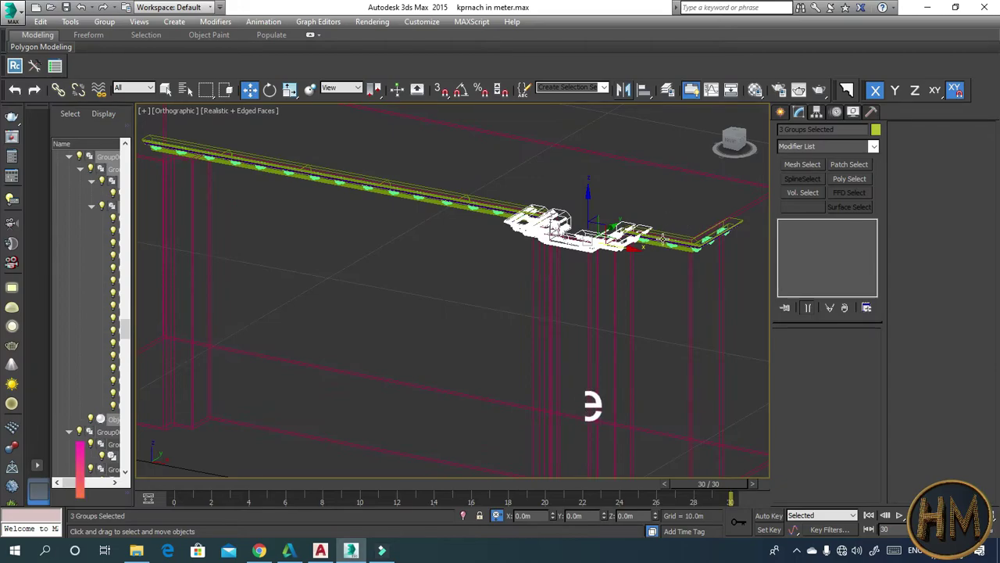
{"action": "left_click", "coordinate": [663, 238], "text": "ctrl"}
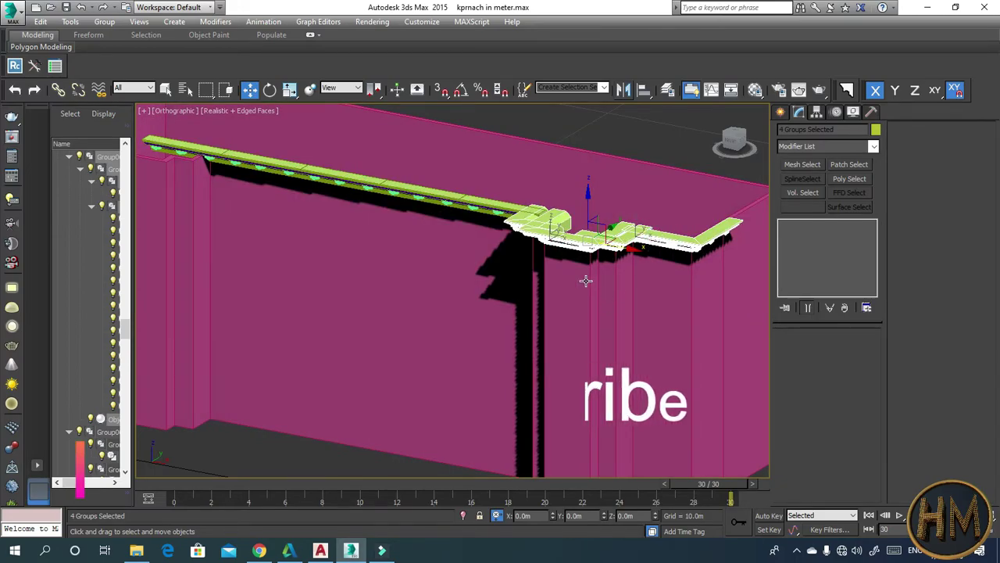
{"action": "scroll", "coordinate": [586, 280], "scroll_direction": "down", "scroll_amount": 4}
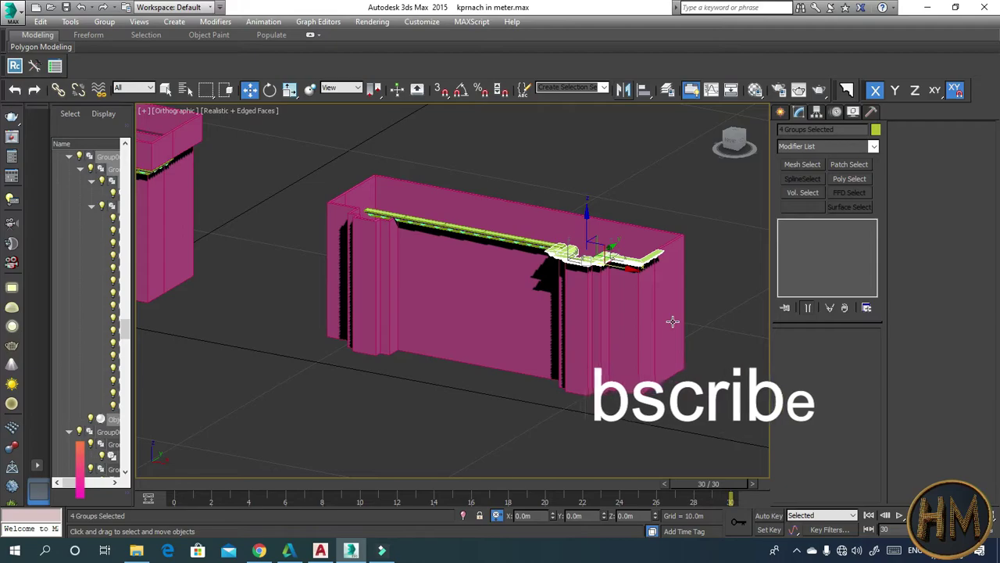
{"action": "key", "text": "alt+x"}
{"action": "key", "text": "alt+x"}
- Mirror the selected corner groups as a copy along the X axis
{"action": "scroll", "coordinate": [600, 283], "scroll_direction": "up", "scroll_amount": 3}
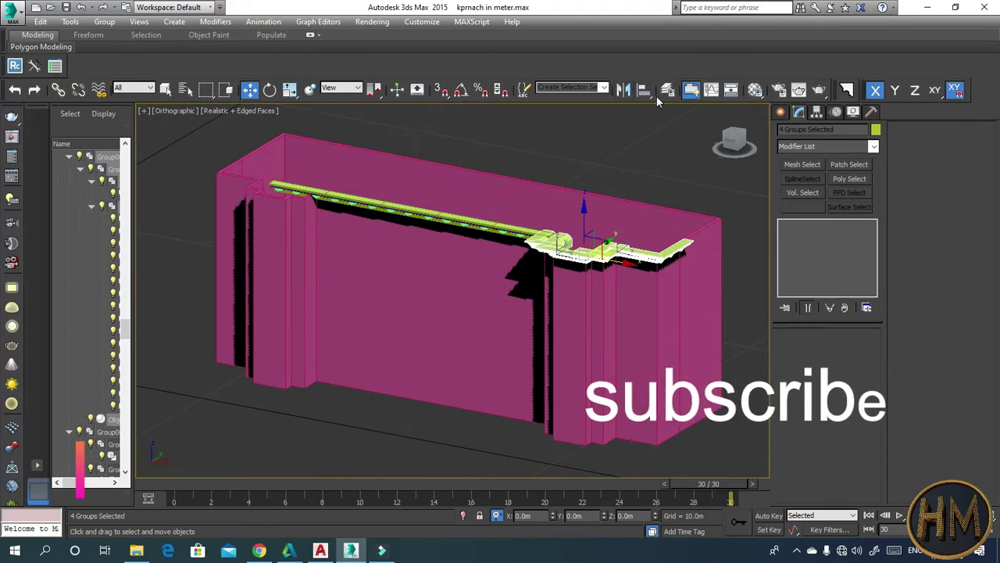
{"action": "left_click", "coordinate": [629, 90]}
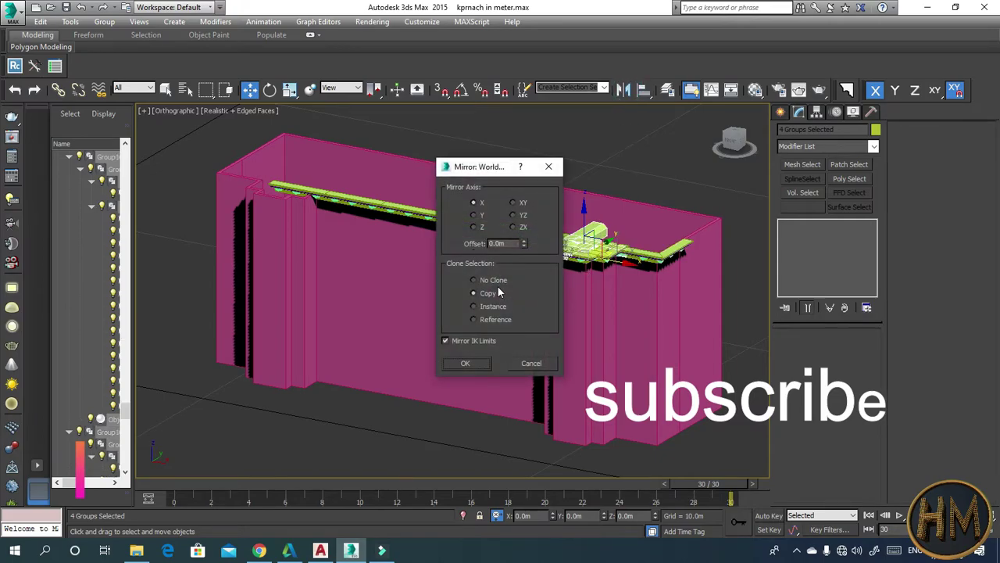
{"action": "left_click", "coordinate": [467, 364]}
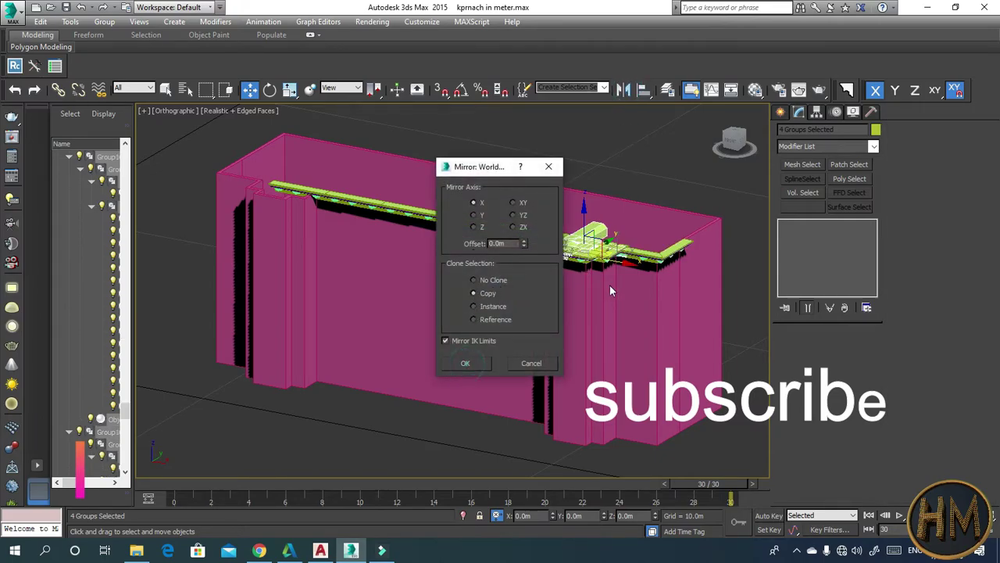
- Move the mirrored copy Group104 along X to meet the wall's left corner
{"action": "scroll", "coordinate": [609, 261], "scroll_direction": "down", "scroll_amount": 2}
{"action": "left_click_drag", "start_coordinate": [605, 265], "coordinate": [376, 216]}
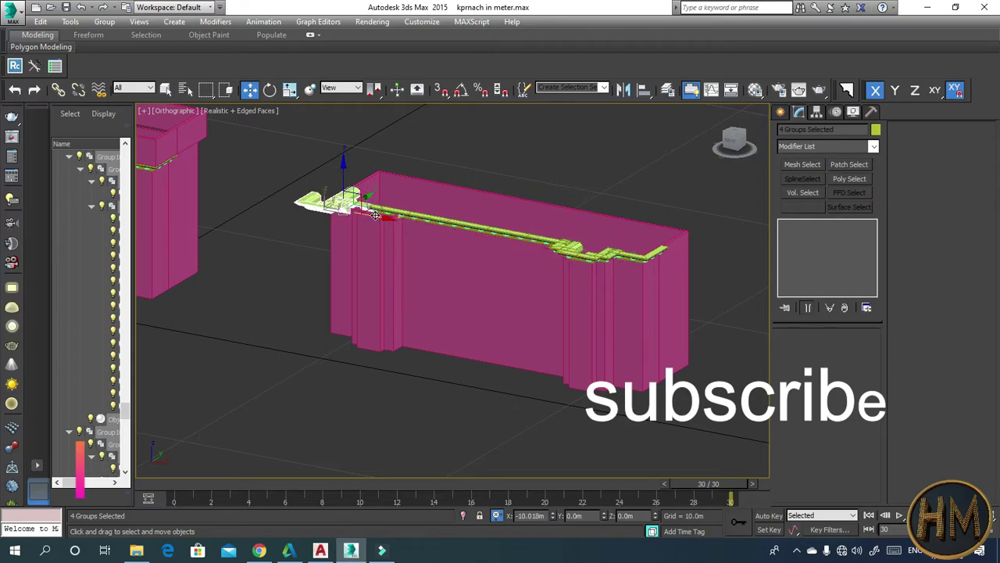
{"action": "scroll", "coordinate": [350, 205], "scroll_direction": "up", "scroll_amount": 3}
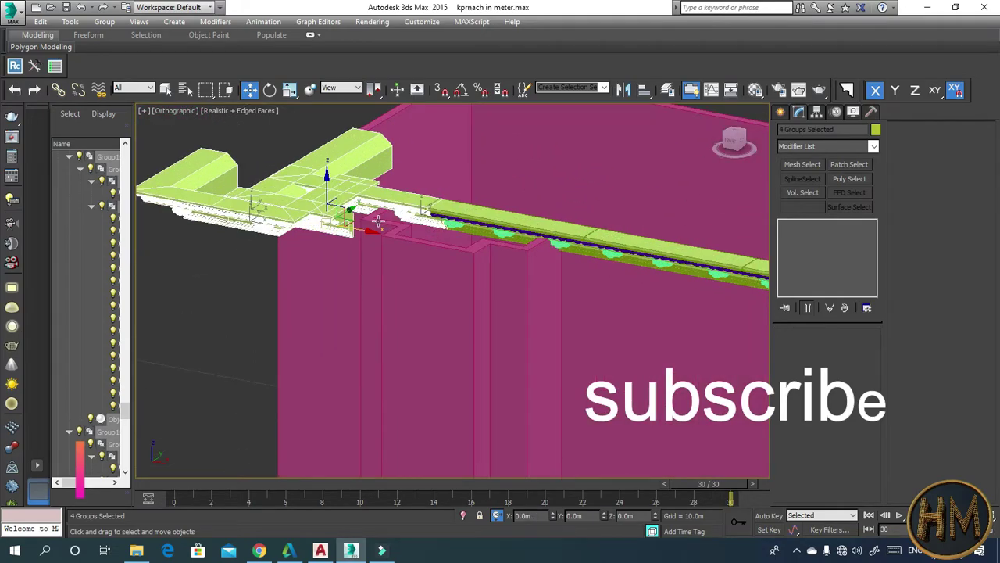
{"action": "middle_click_drag", "start_coordinate": [378, 221], "coordinate": [383, 169], "text": "alt"}
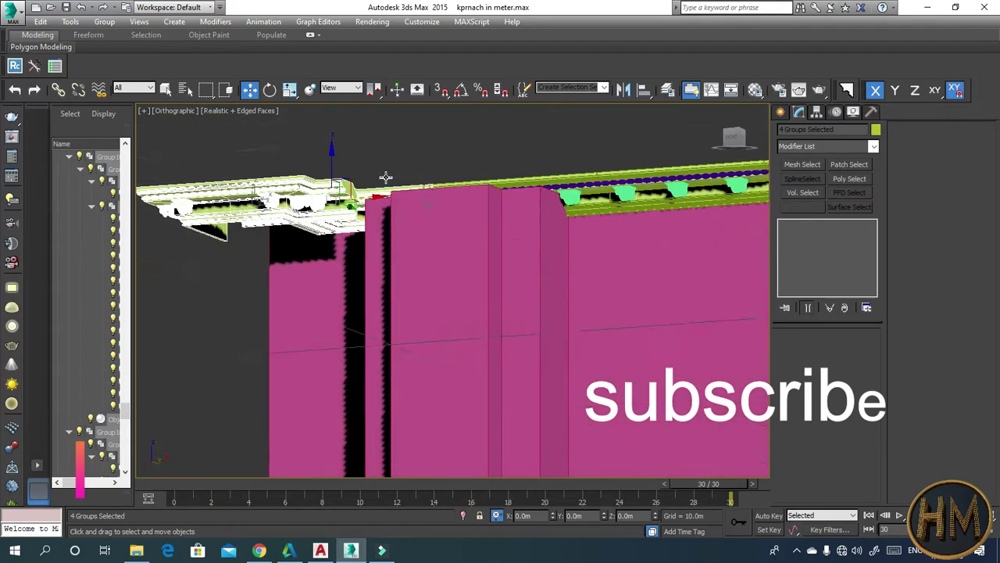
{"action": "mouse_move", "coordinate": [361, 185]}
{"action": "left_mouse_down"}
{"action": "mouse_move", "coordinate": [598, 163]}
{"action": "mouse_move", "coordinate": [561, 166]}
{"action": "left_mouse_up"}
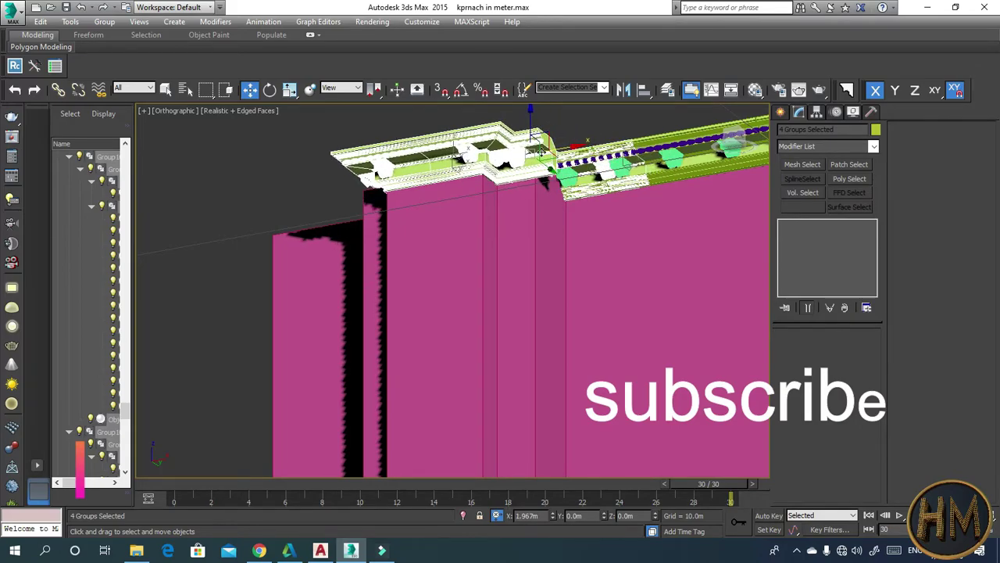
{"action": "mouse_move", "coordinate": [516, 122]}
{"action": "middle_mouse_down", "text": "alt"}
{"action": "mouse_move", "coordinate": [508, 191]}
{"action": "mouse_move", "coordinate": [489, 220]}
{"action": "mouse_move", "coordinate": [495, 250]}
{"action": "mouse_move", "coordinate": [507, 246]}
{"action": "mouse_move", "coordinate": [490, 335]}
{"action": "middle_mouse_up", "text": "alt"}
- Slide Group116 left along X on the cornice
{"action": "left_click", "coordinate": [508, 192]}
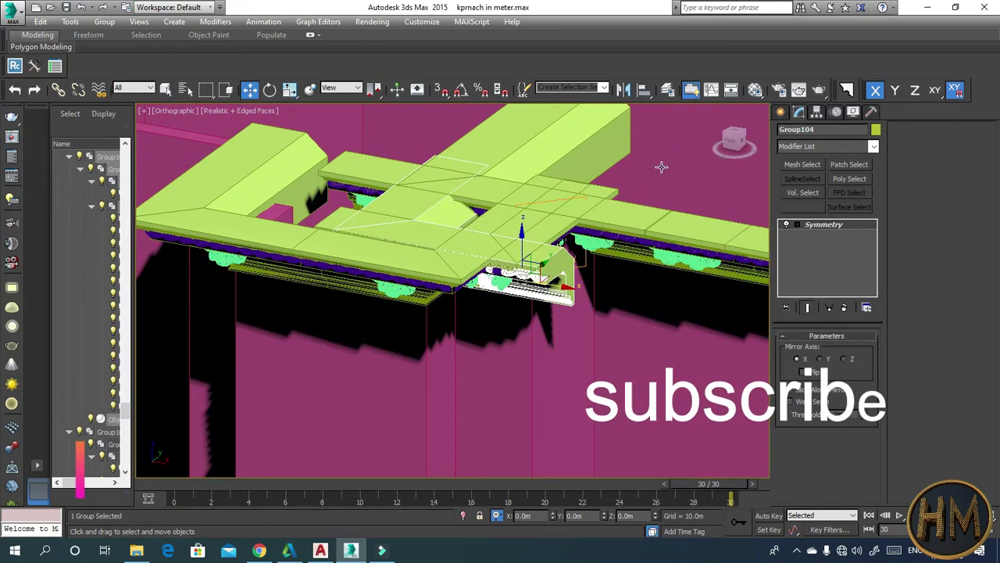
{"action": "left_click", "coordinate": [549, 153]}
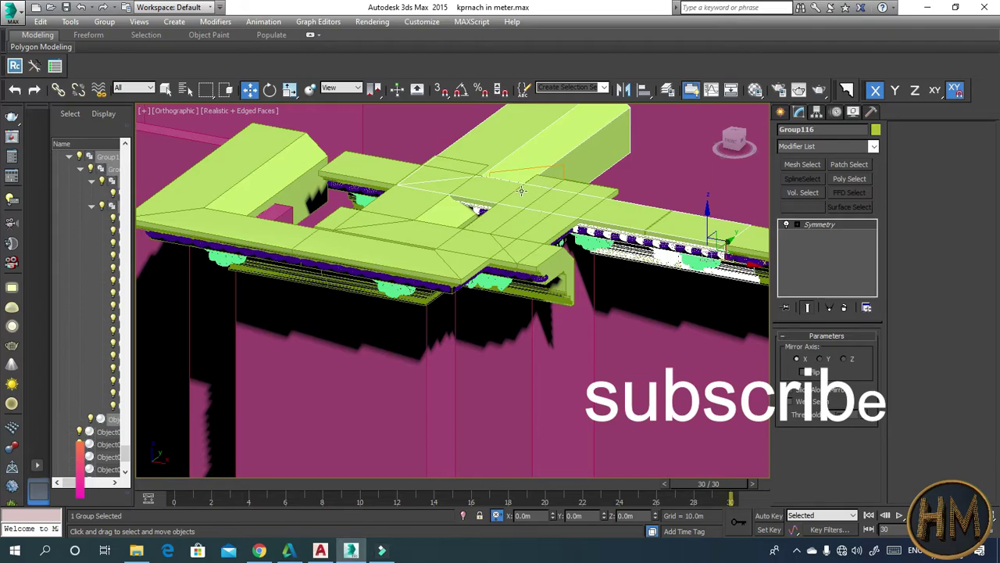
{"action": "scroll", "coordinate": [525, 190], "scroll_direction": "down", "scroll_amount": 2}
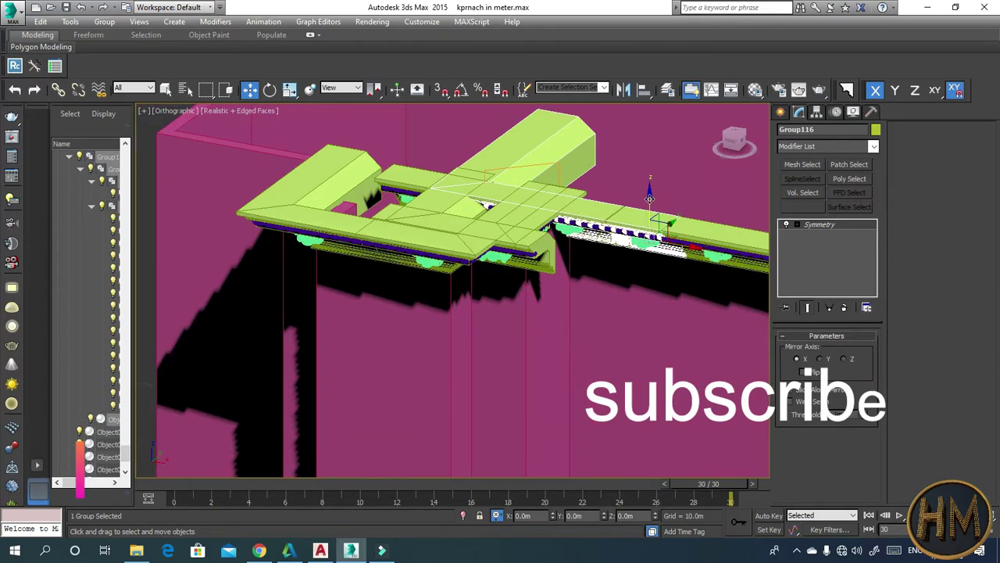
{"action": "left_click_drag", "start_coordinate": [627, 236], "coordinate": [289, 124]}
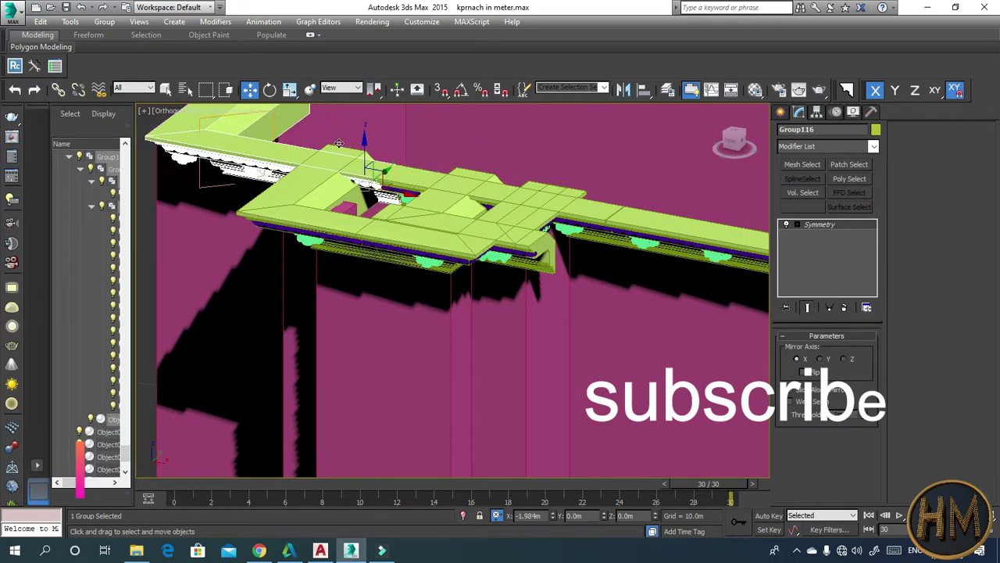
- Slide Group104 left along X to align it with the corner
{"action": "left_click", "coordinate": [405, 133]}
{"action": "left_click", "coordinate": [532, 207]}
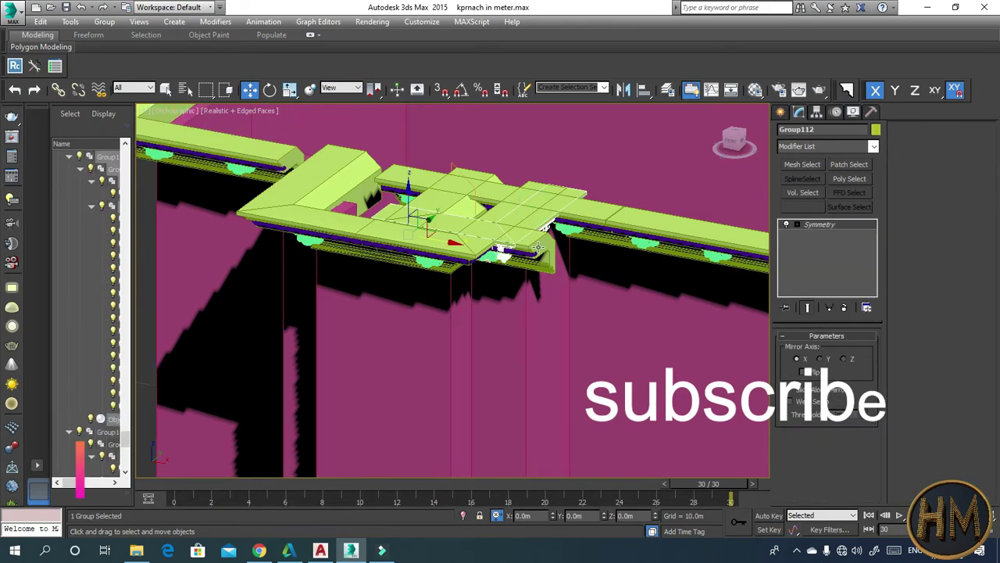
{"action": "left_click", "coordinate": [529, 246]}
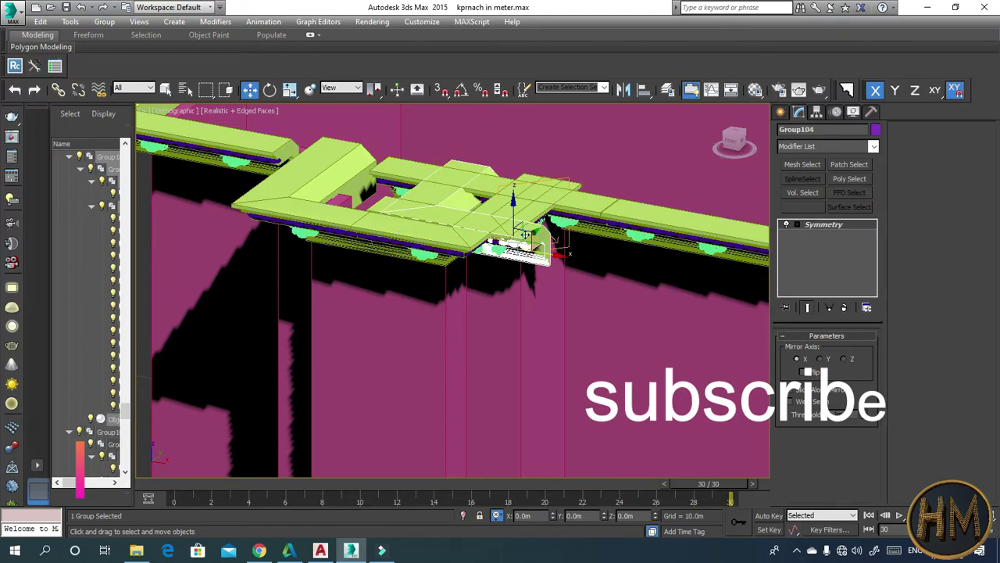
{"action": "left_click_drag", "start_coordinate": [553, 256], "coordinate": [392, 206]}
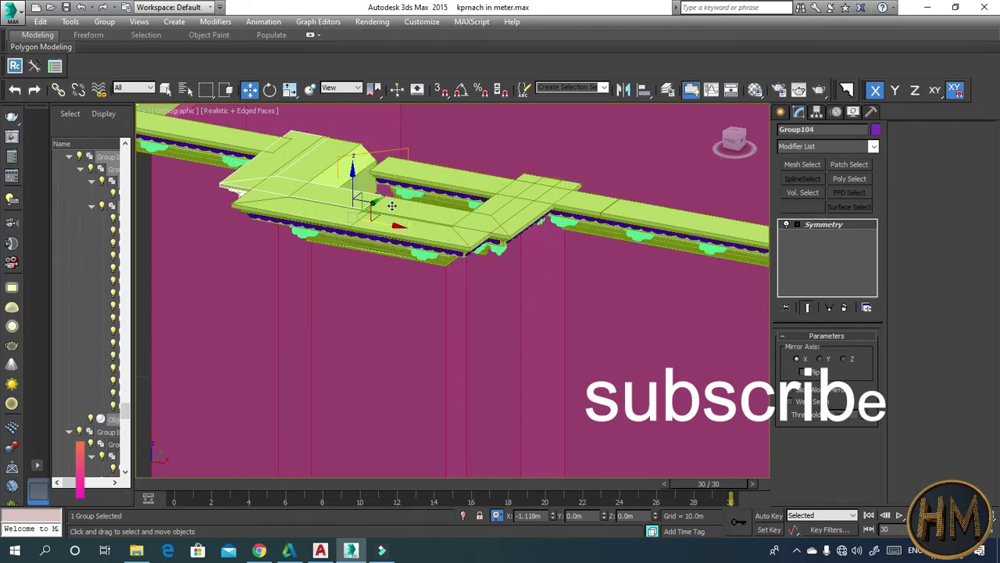
{"action": "left_click", "coordinate": [477, 153]}
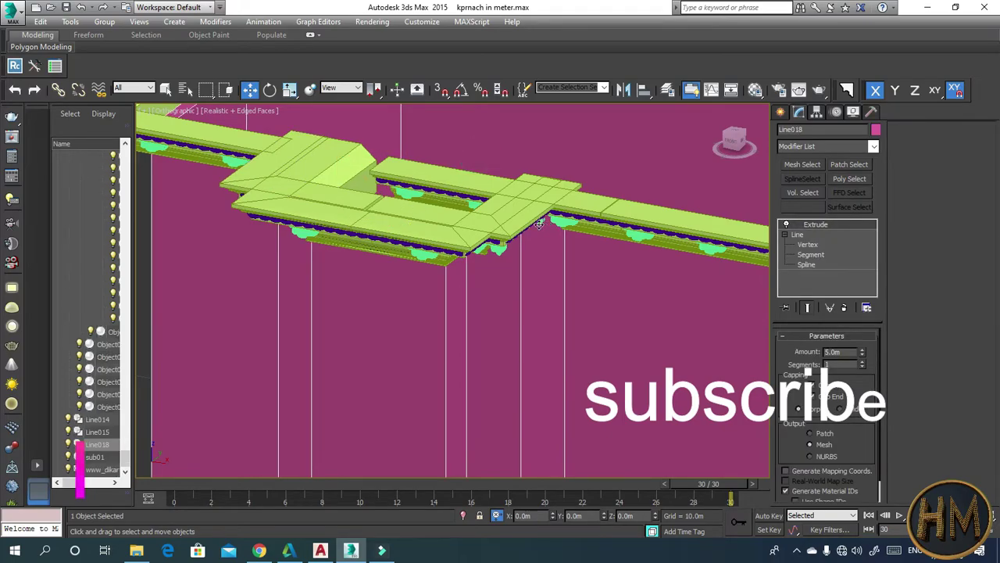
- Shift the Group112 bead moulding and brackets slightly right along the cornice
{"action": "middle_click_drag", "start_coordinate": [539, 224], "coordinate": [522, 224], "text": "alt"}
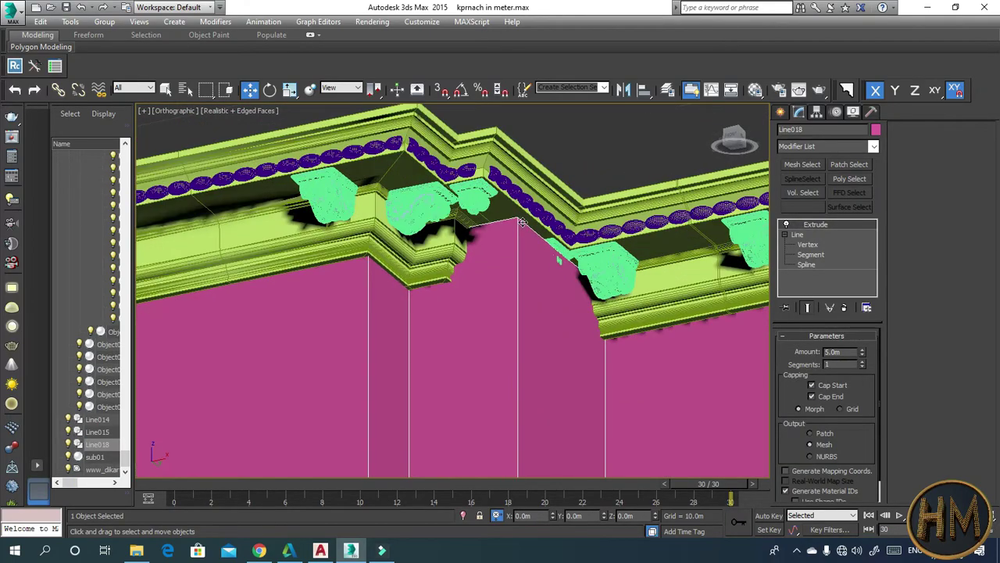
{"action": "left_click", "coordinate": [509, 205]}
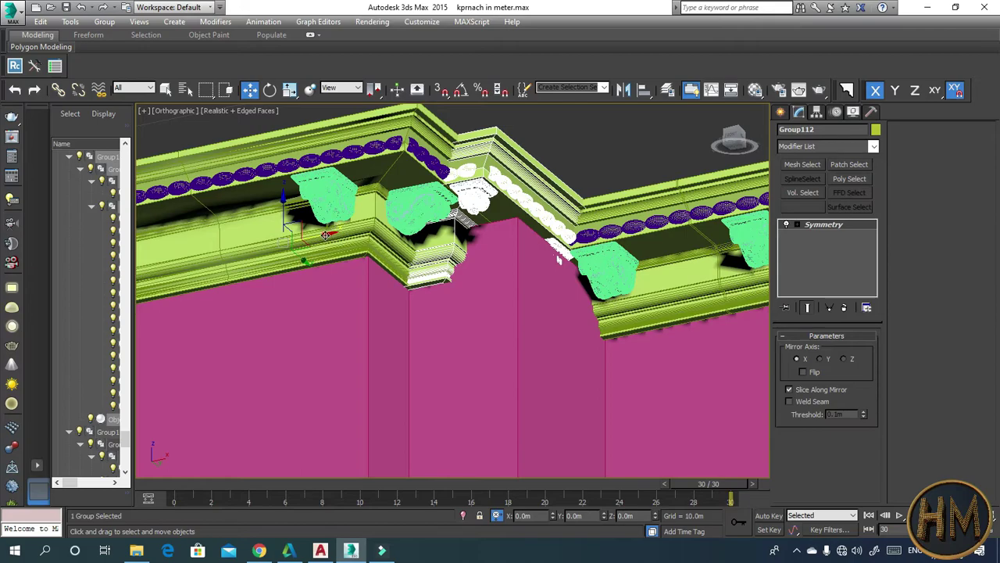
{"action": "left_click_drag", "start_coordinate": [335, 235], "coordinate": [397, 232]}
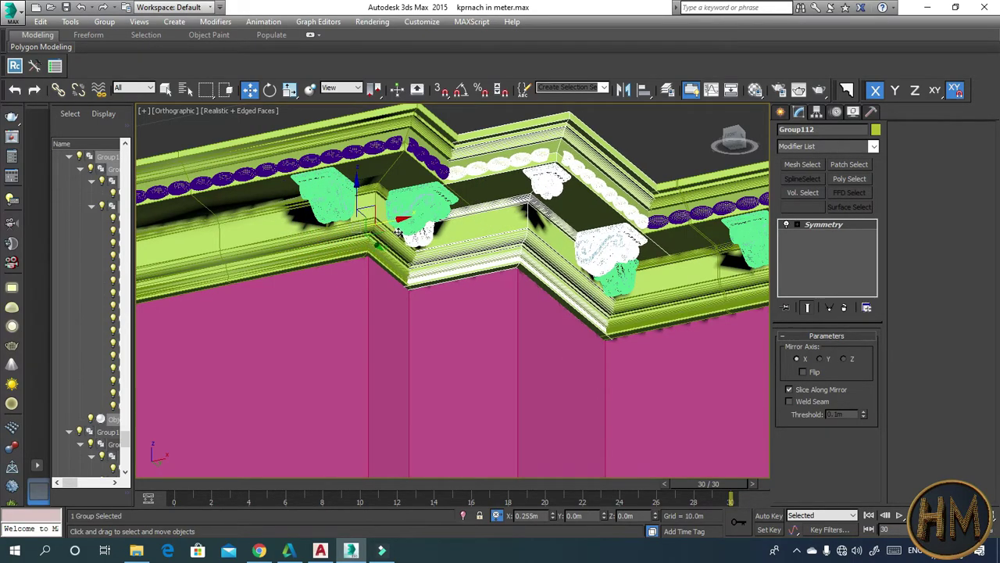
{"action": "left_click", "coordinate": [469, 123]}
- Zoom into the corner and slide the Group104 ornaments slightly left
{"action": "mouse_move", "coordinate": [469, 123]}
{"action": "middle_mouse_down"}
{"action": "mouse_move", "coordinate": [555, 202]}
{"action": "mouse_move", "coordinate": [641, 214]}
{"action": "middle_mouse_up"}
{"action": "mouse_move", "coordinate": [397, 272]}
{"action": "middle_mouse_down", "text": "alt"}
{"action": "mouse_move", "coordinate": [430, 259]}
{"action": "mouse_move", "coordinate": [472, 284]}
{"action": "mouse_move", "coordinate": [589, 202]}
{"action": "mouse_move", "coordinate": [419, 290]}
{"action": "mouse_move", "coordinate": [297, 251]}
{"action": "mouse_move", "coordinate": [307, 245]}
{"action": "middle_mouse_up", "text": "alt"}
{"action": "scroll", "coordinate": [303, 249], "scroll_direction": "up", "scroll_amount": 4}
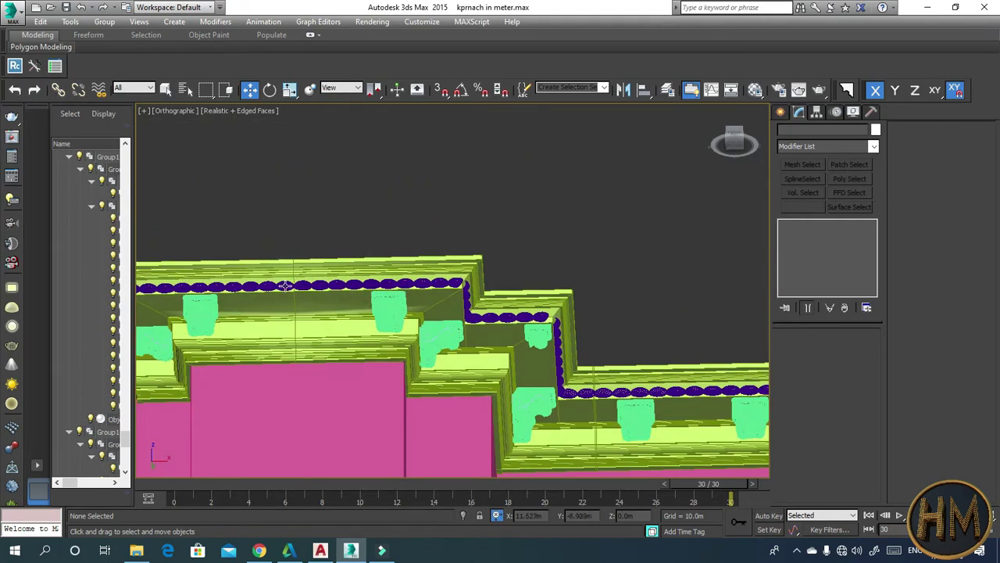
{"action": "middle_click_drag", "start_coordinate": [286, 285], "coordinate": [469, 208], "text": "alt"}
{"action": "scroll", "coordinate": [407, 235], "scroll_direction": "up", "scroll_amount": 3}
{"action": "scroll", "coordinate": [364, 257], "scroll_direction": "up", "scroll_amount": 3}
{"action": "scroll", "coordinate": [371, 257], "scroll_direction": "up", "scroll_amount": 2}
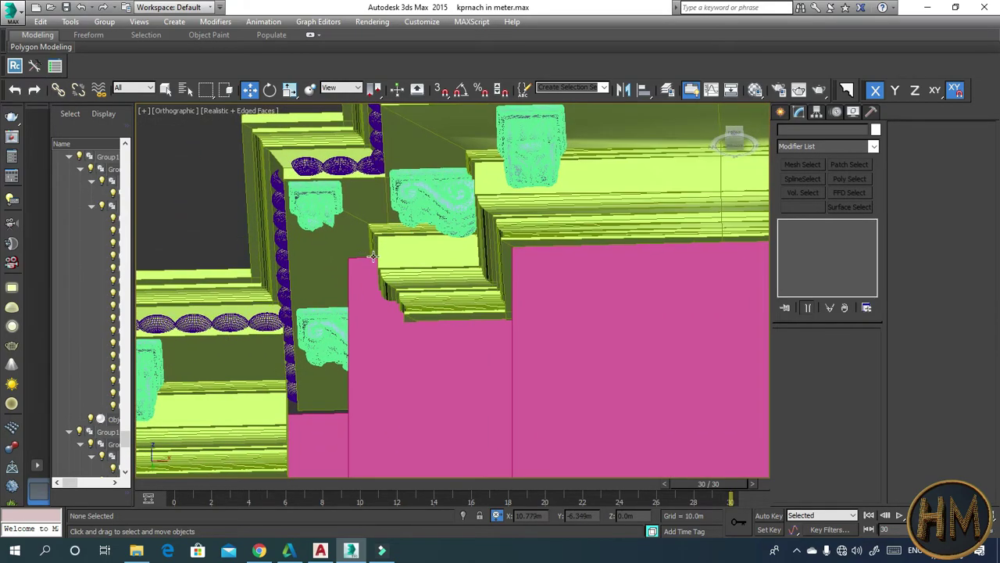
{"action": "left_click", "coordinate": [404, 279]}
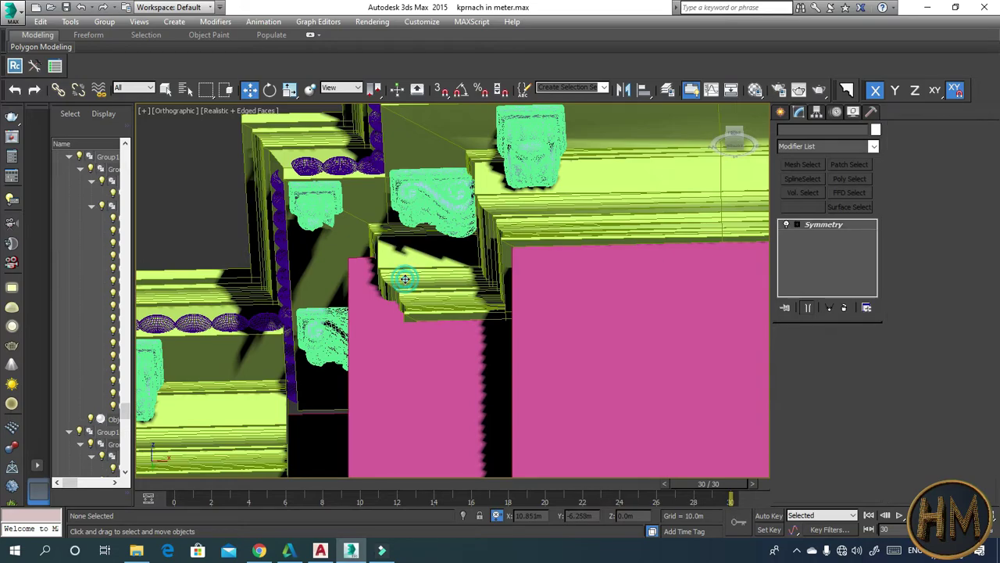
{"action": "left_click_drag", "start_coordinate": [663, 210], "coordinate": [595, 225]}
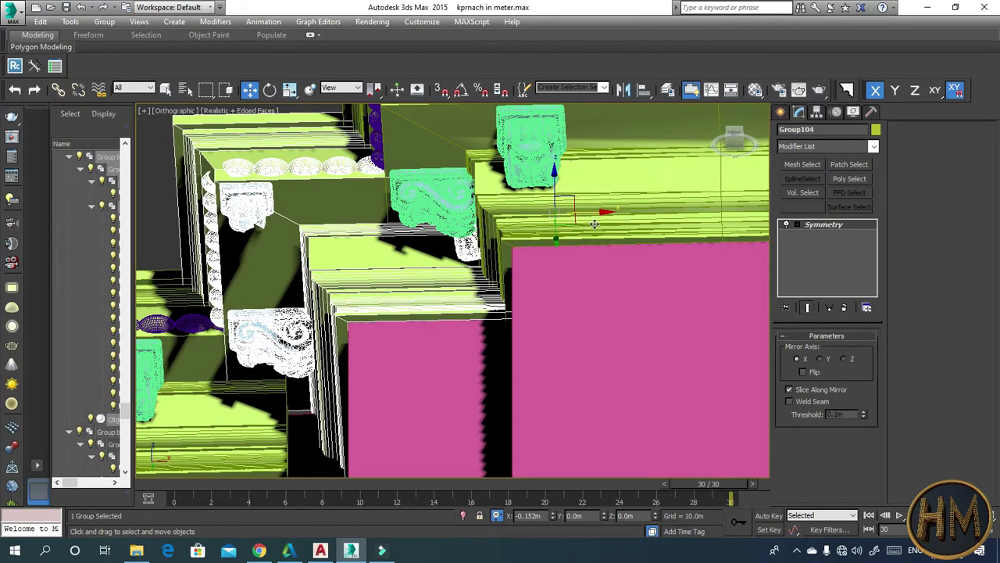
- Nudge Group116 along X to about 0.216m, then deselect
{"action": "scroll", "coordinate": [595, 225], "scroll_direction": "down", "scroll_amount": 2}
{"action": "mouse_move", "coordinate": [496, 309]}
{"action": "middle_mouse_down", "text": "alt"}
{"action": "mouse_move", "coordinate": [480, 301]}
{"action": "mouse_move", "coordinate": [507, 278]}
{"action": "middle_mouse_up", "text": "alt"}
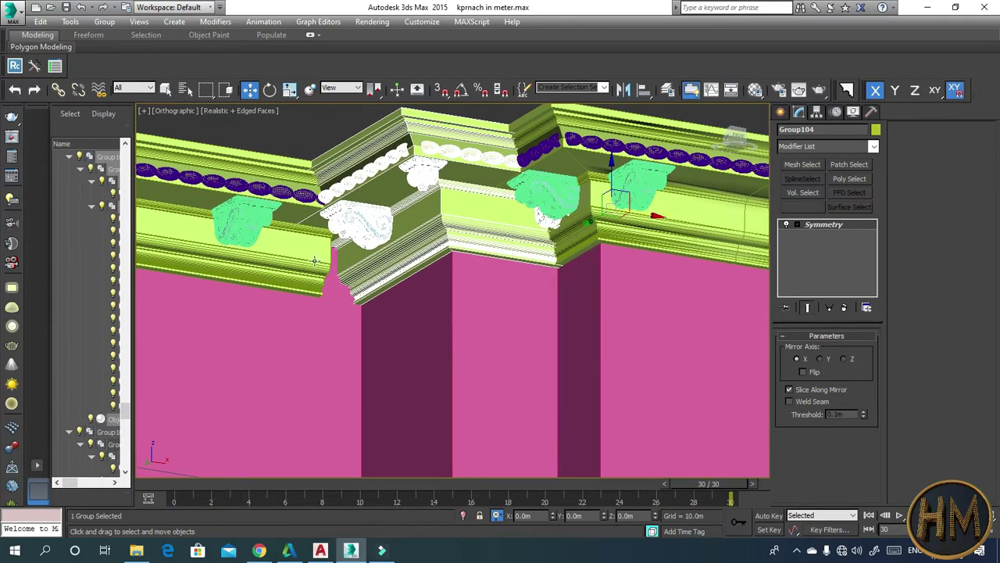
{"action": "left_click", "coordinate": [309, 262]}
{"action": "middle_click_drag", "start_coordinate": [308, 262], "coordinate": [371, 261], "text": "alt"}
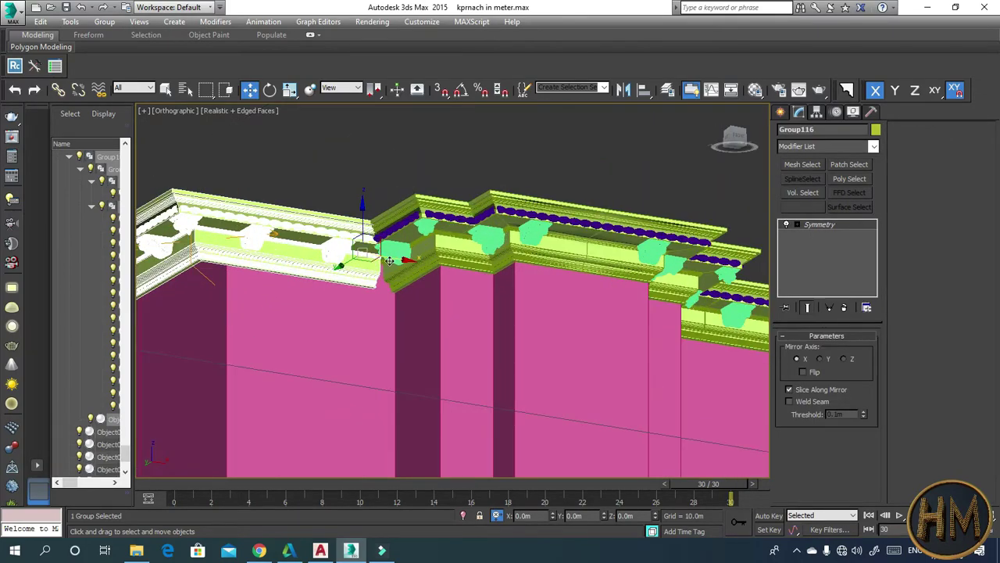
{"action": "left_click_drag", "start_coordinate": [396, 260], "coordinate": [417, 260]}
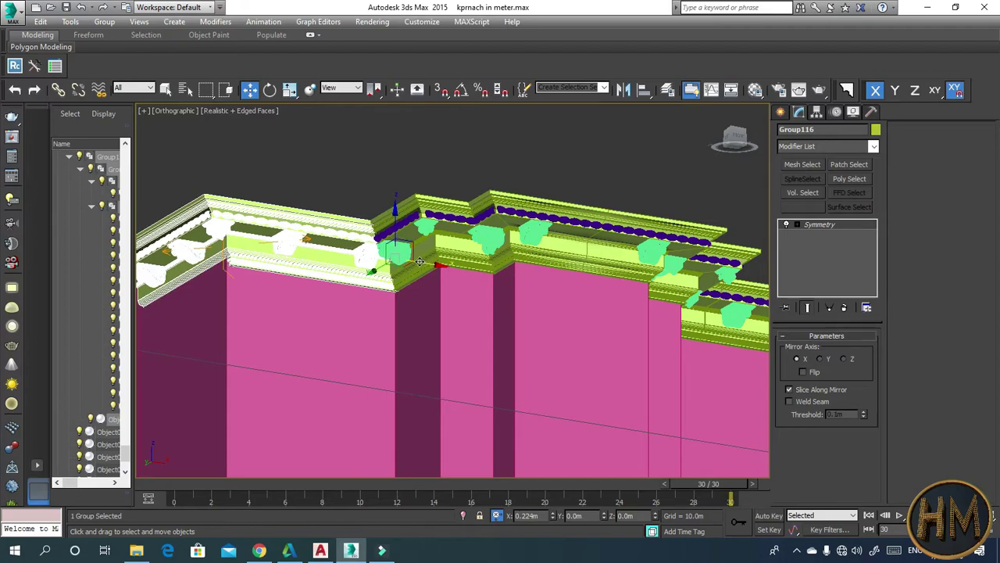
{"action": "left_click", "coordinate": [321, 170]}
{"action": "scroll", "coordinate": [351, 198], "scroll_direction": "down", "scroll_amount": 3}
{"action": "middle_click_drag", "start_coordinate": [322, 191], "coordinate": [381, 224]}
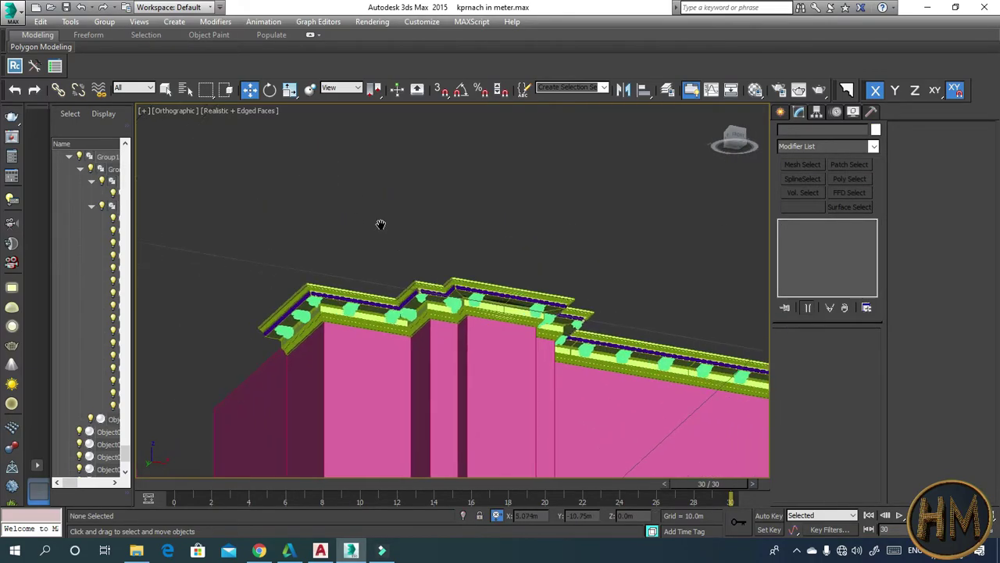
- Frame the stepped section of the long pink wall and hide edged faces with F4
{"action": "scroll", "coordinate": [438, 242], "scroll_direction": "up", "scroll_amount": 3}
{"action": "scroll", "coordinate": [482, 258], "scroll_direction": "up", "scroll_amount": 3}
{"action": "scroll", "coordinate": [435, 235], "scroll_direction": "down", "scroll_amount": 3}
{"action": "middle_click_drag", "start_coordinate": [435, 234], "coordinate": [509, 273], "text": "alt"}
{"action": "scroll", "coordinate": [401, 247], "scroll_direction": "up", "scroll_amount": 2}
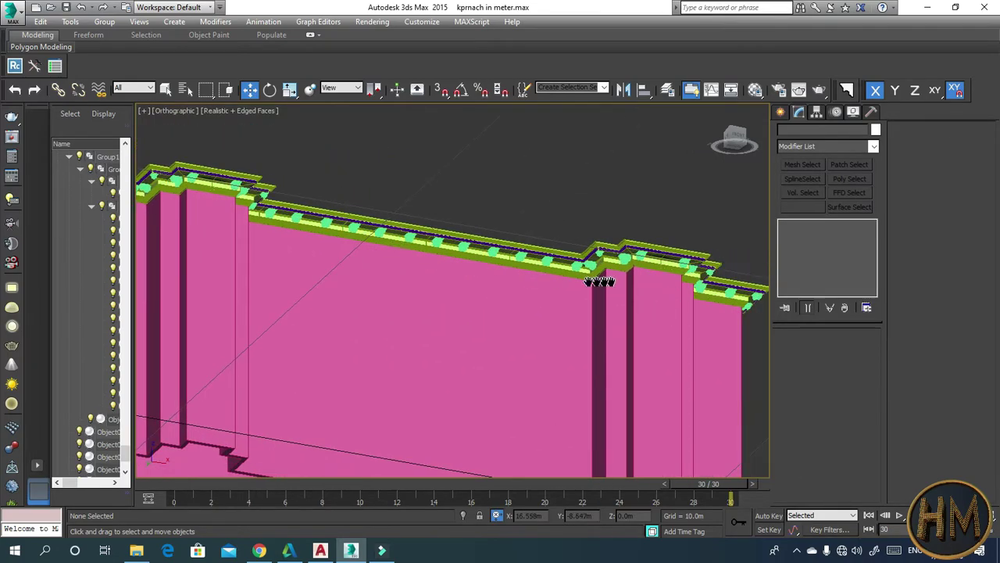
{"action": "middle_click_drag", "start_coordinate": [599, 281], "coordinate": [655, 252]}
{"action": "scroll", "coordinate": [655, 251], "scroll_direction": "up", "scroll_amount": 3}
{"action": "scroll", "coordinate": [655, 251], "scroll_direction": "up", "scroll_amount": 2}
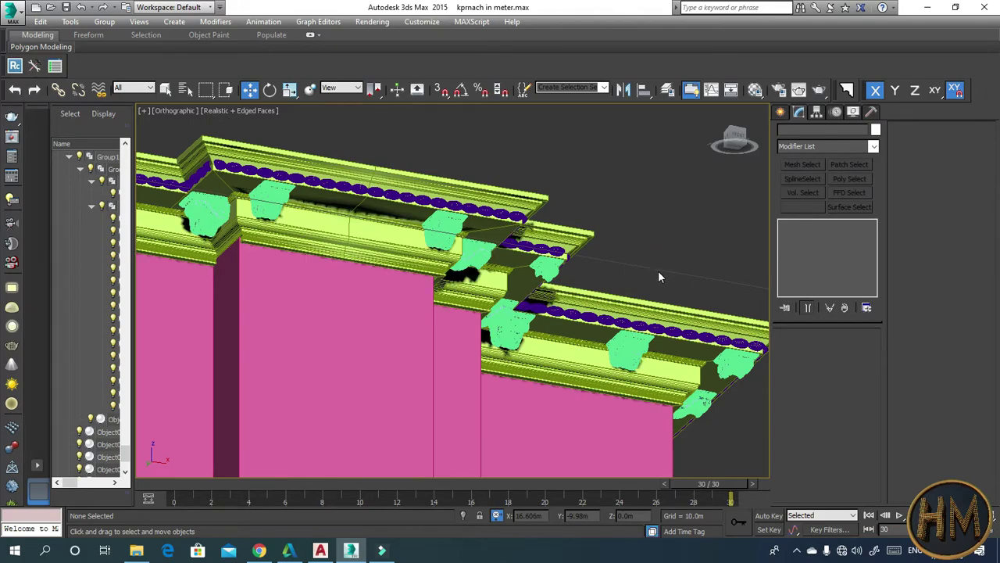
{"action": "key", "text": "F4"}
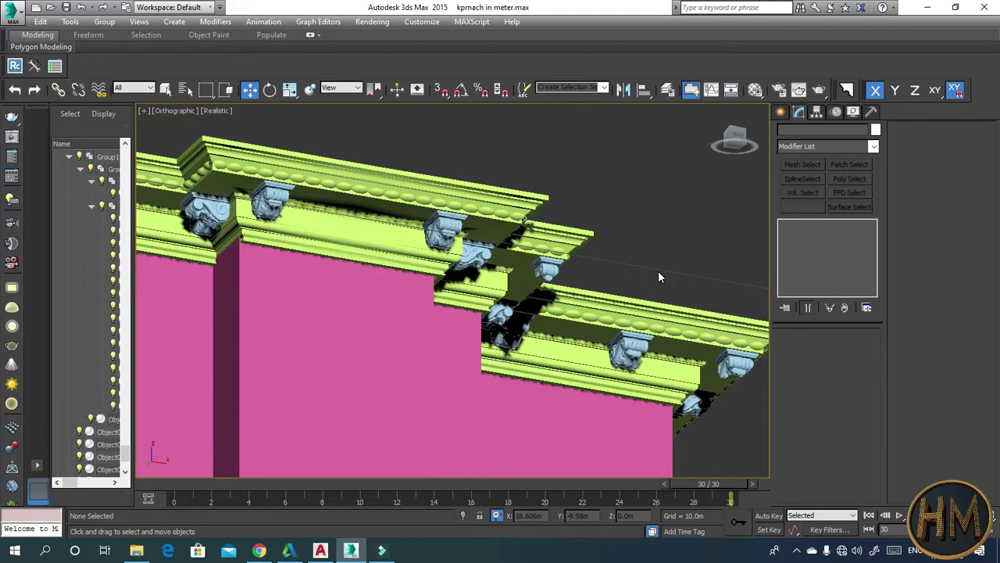
- Select the cornice object Line018 and zoom in on it
{"action": "scroll", "coordinate": [591, 232], "scroll_direction": "down", "scroll_amount": 3}
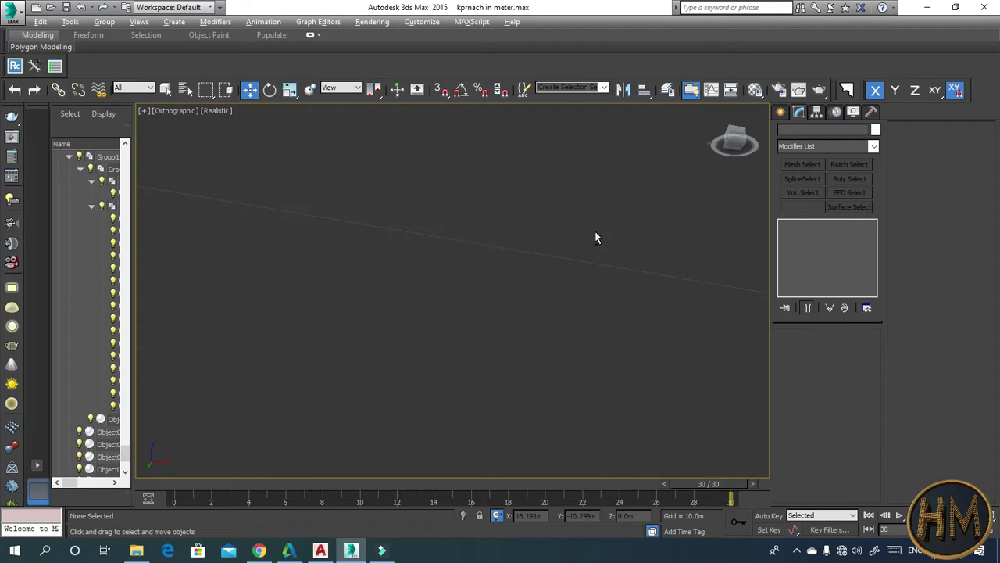
{"action": "middle_click_drag", "start_coordinate": [594, 232], "coordinate": [523, 245]}
{"action": "left_click", "coordinate": [543, 310]}
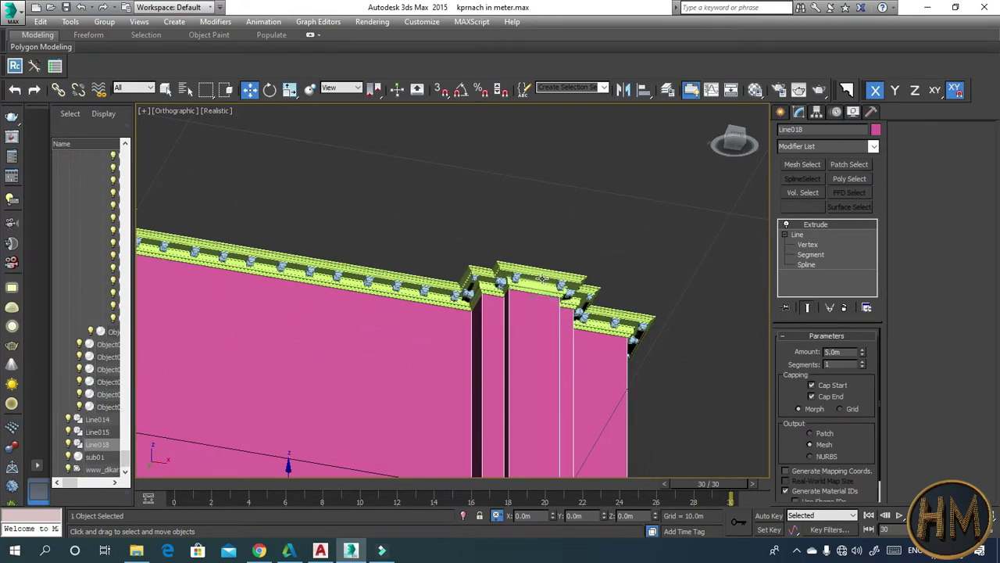
{"action": "scroll", "coordinate": [543, 293], "scroll_direction": "up", "scroll_amount": 4}
{"action": "scroll", "coordinate": [506, 244], "scroll_direction": "up", "scroll_amount": 1}
{"action": "scroll", "coordinate": [537, 244], "scroll_direction": "up", "scroll_amount": 2}
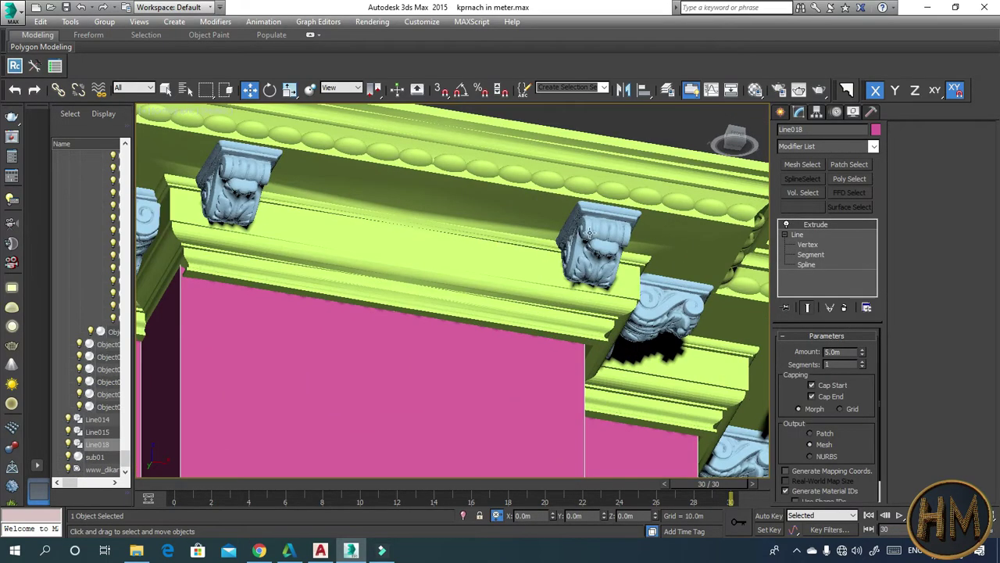
- Ungroup the bracket group Group065
{"action": "left_click", "coordinate": [590, 232]}
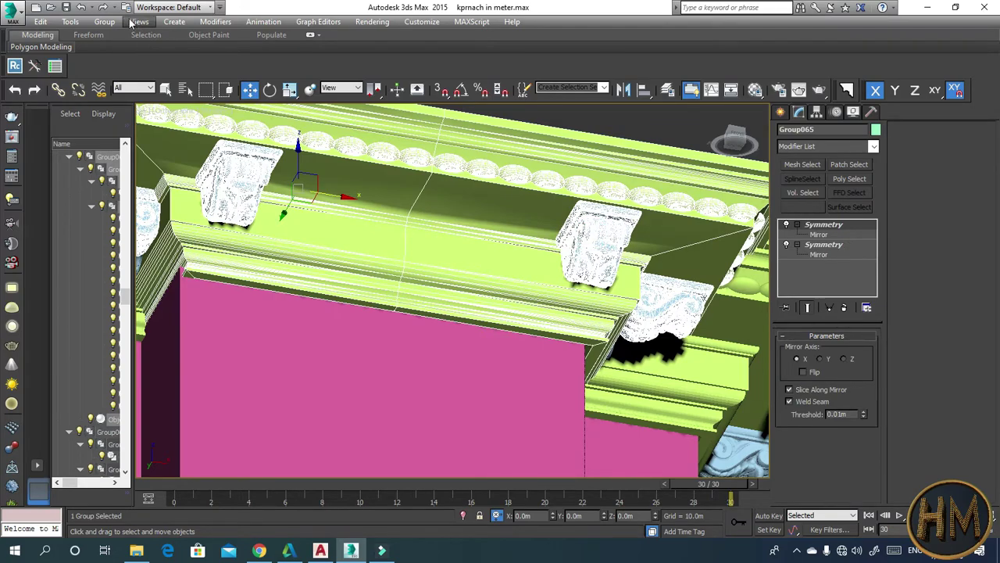
{"action": "left_click", "coordinate": [104, 22]}
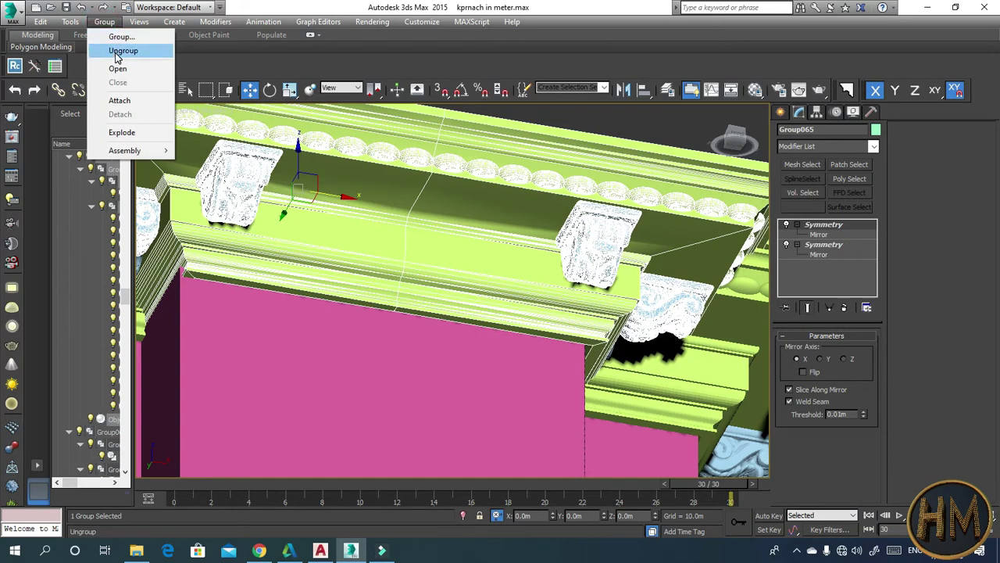
{"action": "left_click", "coordinate": [123, 50]}
- Convert bracket object Object009 to an Editable Poly, collapsing its Symmetry modifiers
{"action": "left_click", "coordinate": [594, 254]}
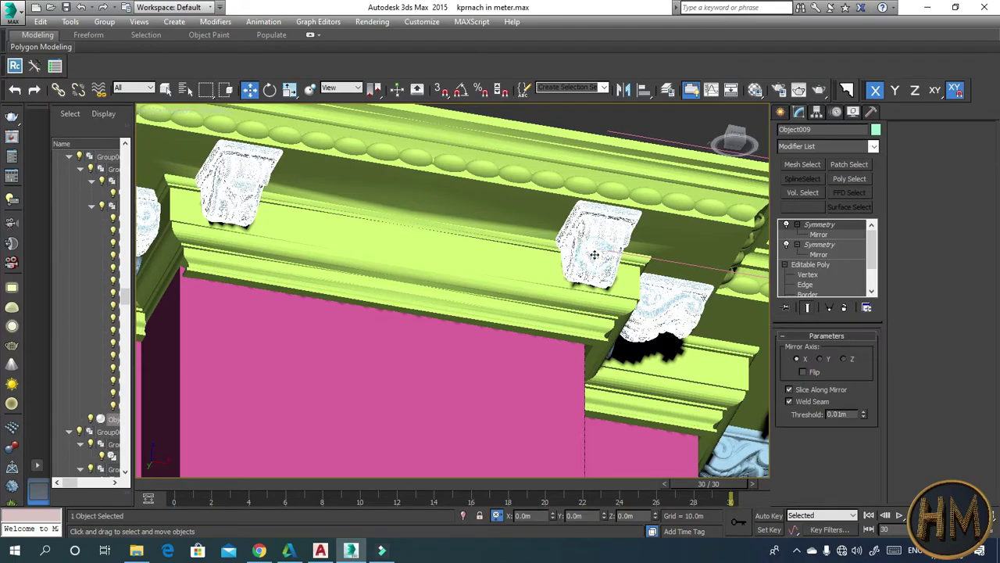
{"action": "middle_click_drag", "start_coordinate": [581, 243], "coordinate": [559, 237], "text": "alt"}
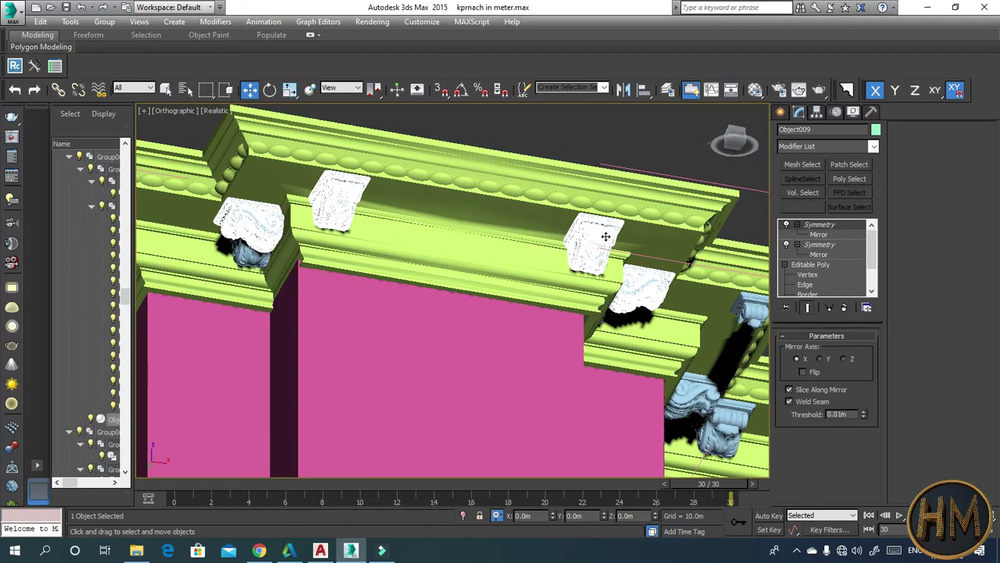
{"action": "middle_click_drag", "start_coordinate": [579, 236], "coordinate": [575, 239], "text": "alt"}
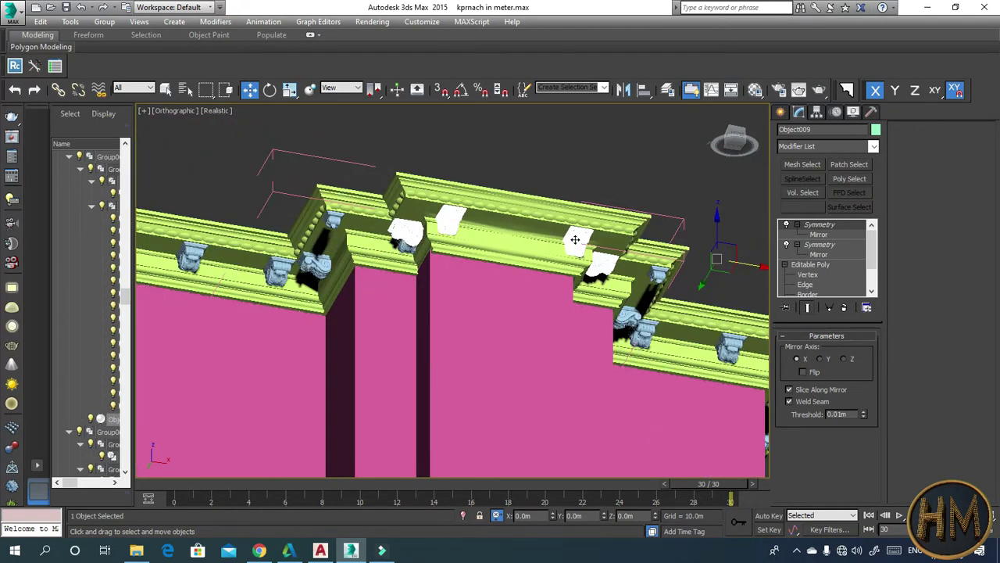
{"action": "right_click", "coordinate": [575, 239]}
{"action": "left_click", "coordinate": [598, 365]}
{"action": "left_click", "coordinate": [629, 362]}
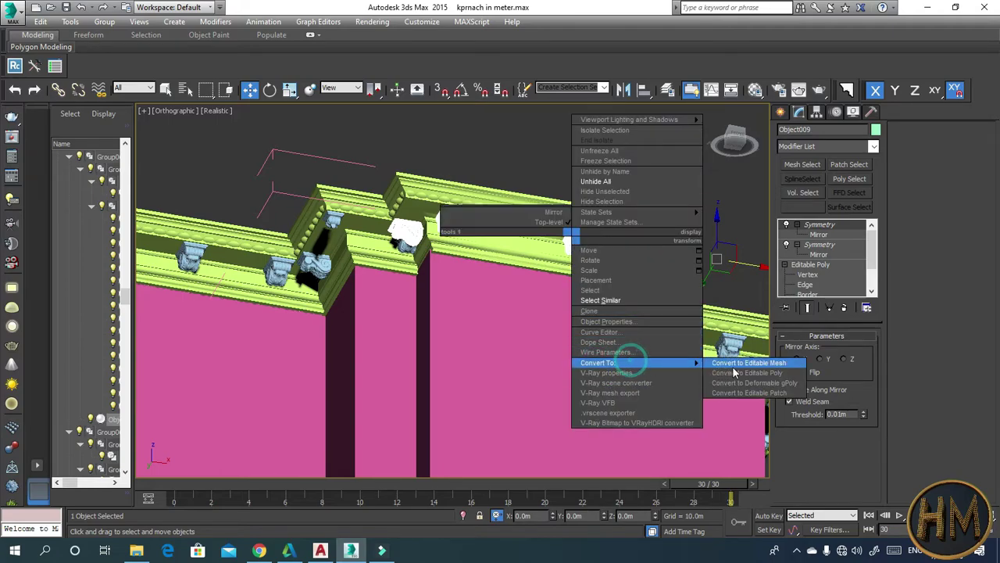
{"action": "left_click", "coordinate": [748, 373]}
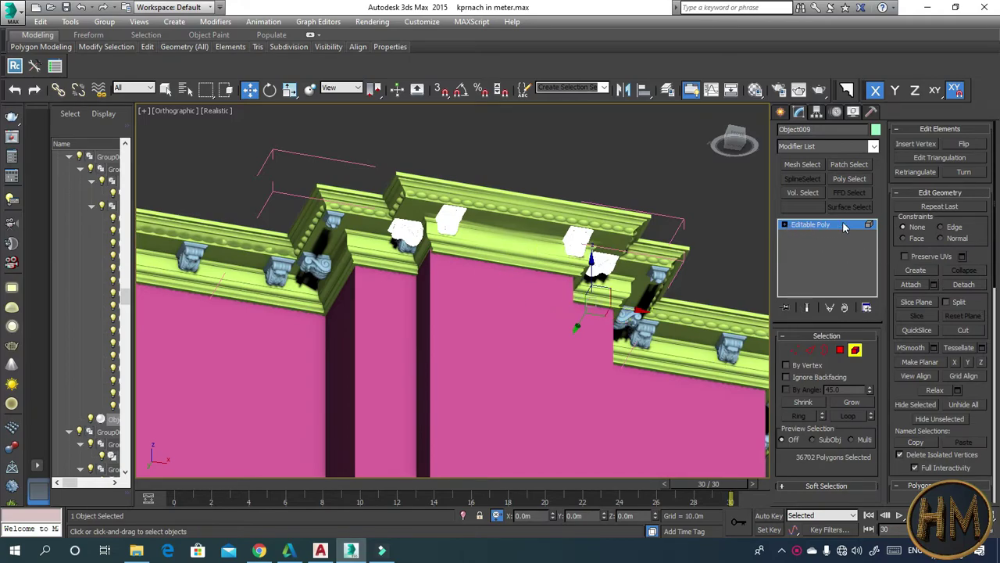
- Switch Object009 to Element level and select one bracket element
{"action": "left_click", "coordinate": [785, 226]}
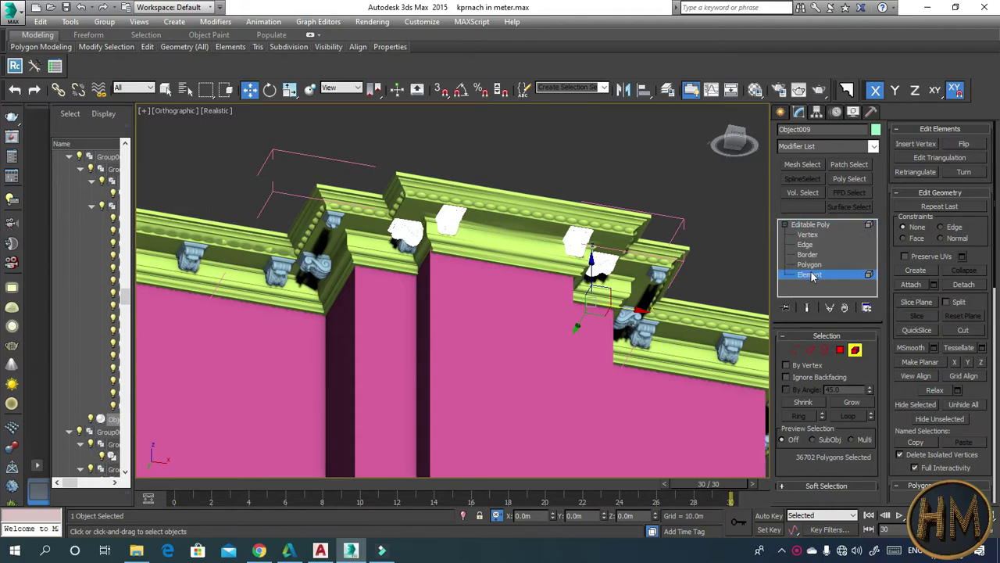
{"action": "left_click", "coordinate": [855, 350]}
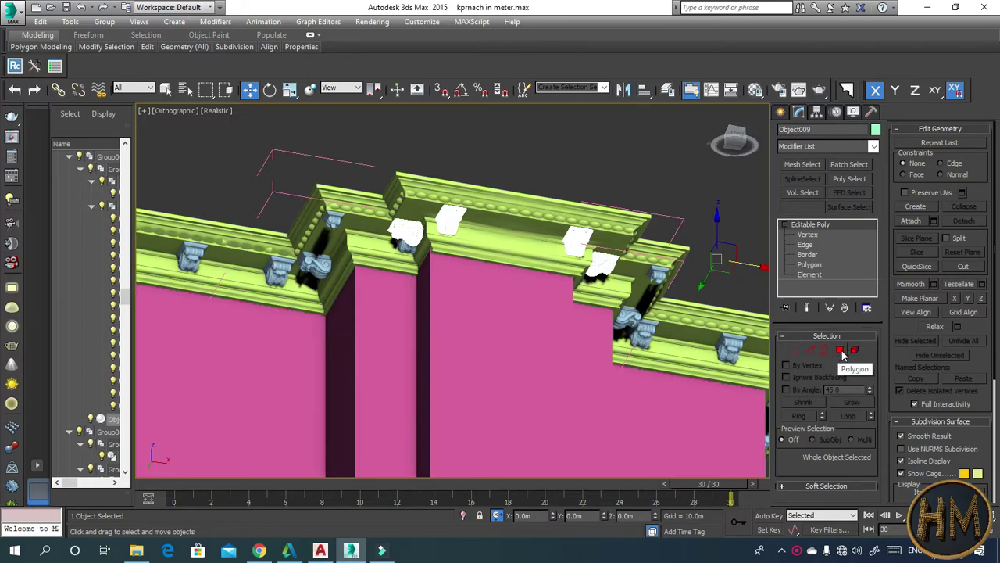
{"action": "left_click", "coordinate": [855, 350]}
{"action": "left_click", "coordinate": [573, 243]}
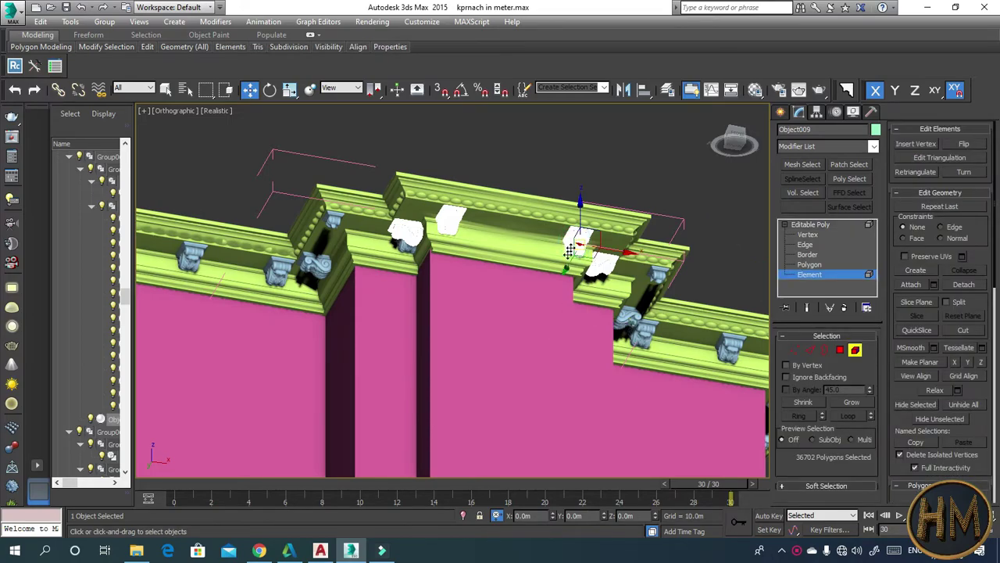
{"action": "left_click", "coordinate": [603, 222]}
{"action": "middle_click_drag", "start_coordinate": [580, 232], "coordinate": [525, 249], "text": "alt"}
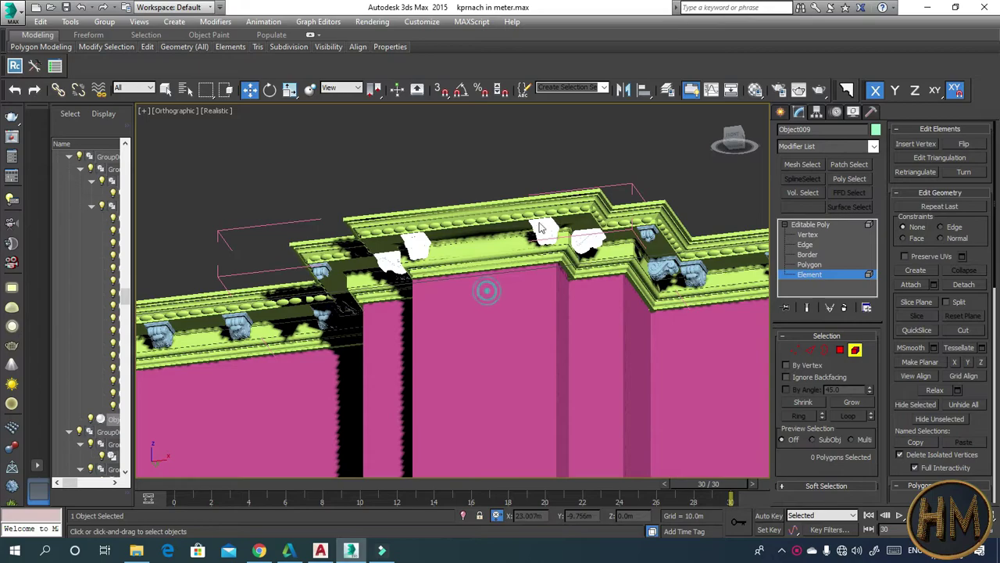
{"action": "left_click_drag", "start_coordinate": [568, 188], "coordinate": [569, 188]}
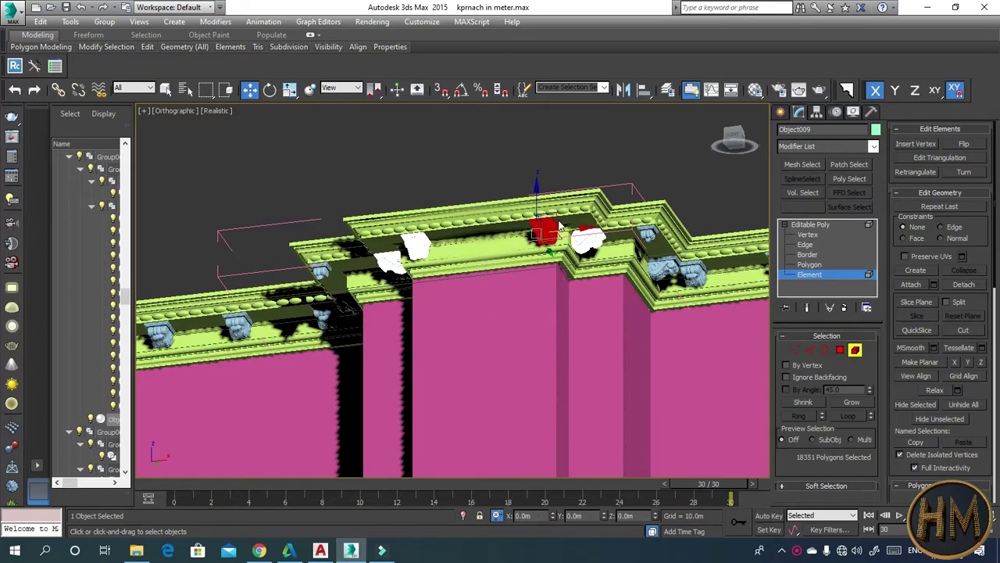
{"action": "scroll", "coordinate": [559, 225], "scroll_direction": "up", "scroll_amount": 2}
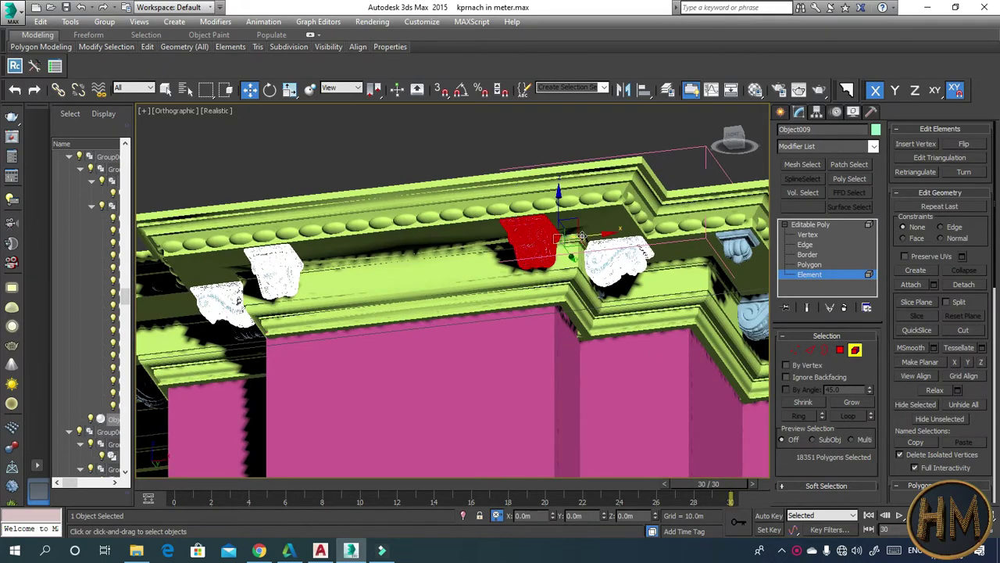
- Shift-drag a clone of the bracket left between the existing brackets and confirm it
{"action": "left_click_drag", "start_coordinate": [587, 236], "coordinate": [484, 252], "text": "shift"}
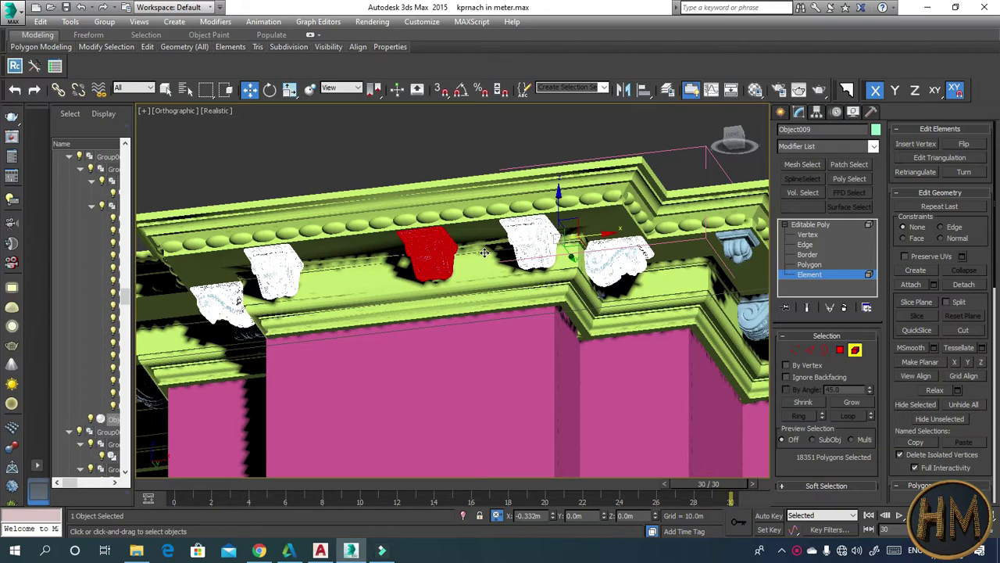
{"action": "left_click_drag", "start_coordinate": [483, 253], "coordinate": [462, 256], "text": "shift"}
{"action": "left_click", "coordinate": [545, 288]}
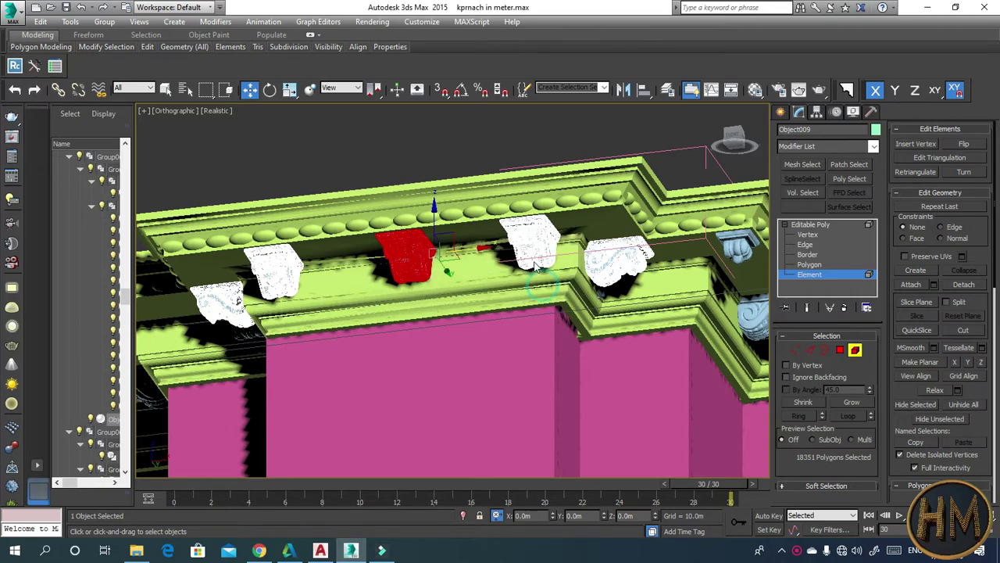
- Exit Element mode and select the corner bracket group Group072
{"action": "left_click", "coordinate": [464, 150]}
{"action": "key", "text": "6"}
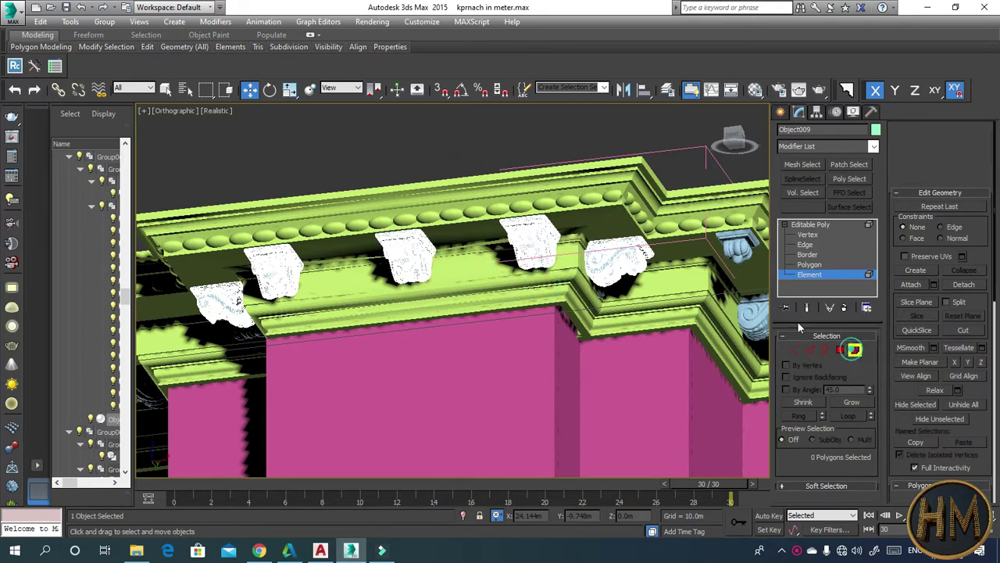
{"action": "left_click", "coordinate": [484, 156]}
{"action": "mouse_move", "coordinate": [523, 218]}
{"action": "middle_mouse_down", "text": "alt"}
{"action": "mouse_move", "coordinate": [647, 236]}
{"action": "mouse_move", "coordinate": [593, 213]}
{"action": "middle_mouse_up", "text": "alt"}
{"action": "left_click", "coordinate": [644, 207]}
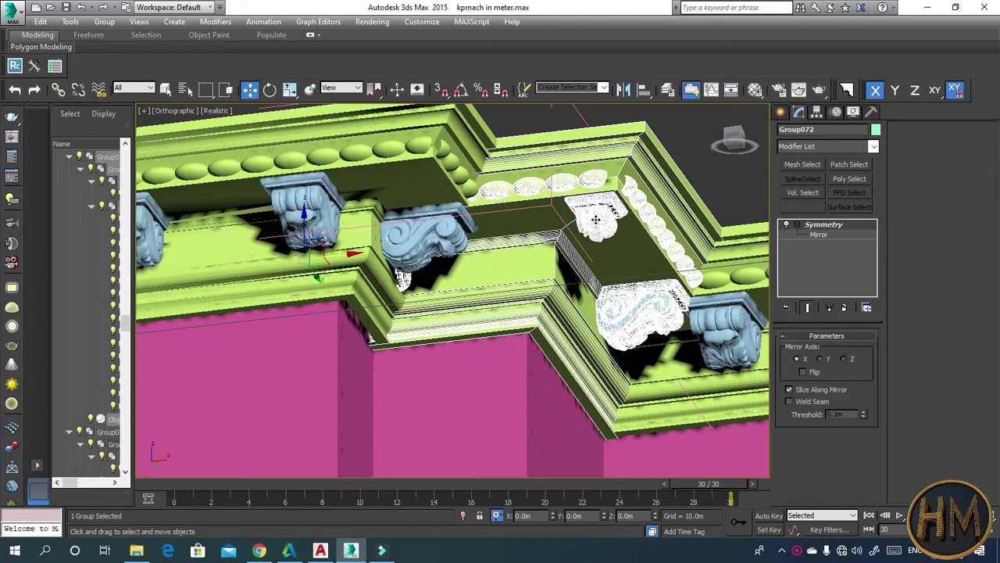
- Ungroup Group072 and select the white corner bracket Object021
{"action": "left_click", "coordinate": [104, 21]}
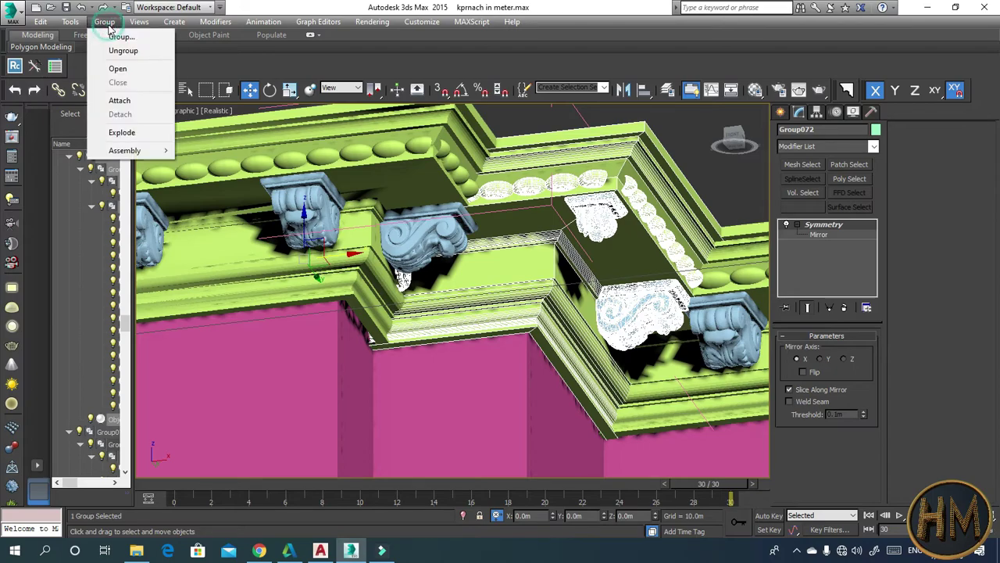
{"action": "left_click", "coordinate": [127, 52]}
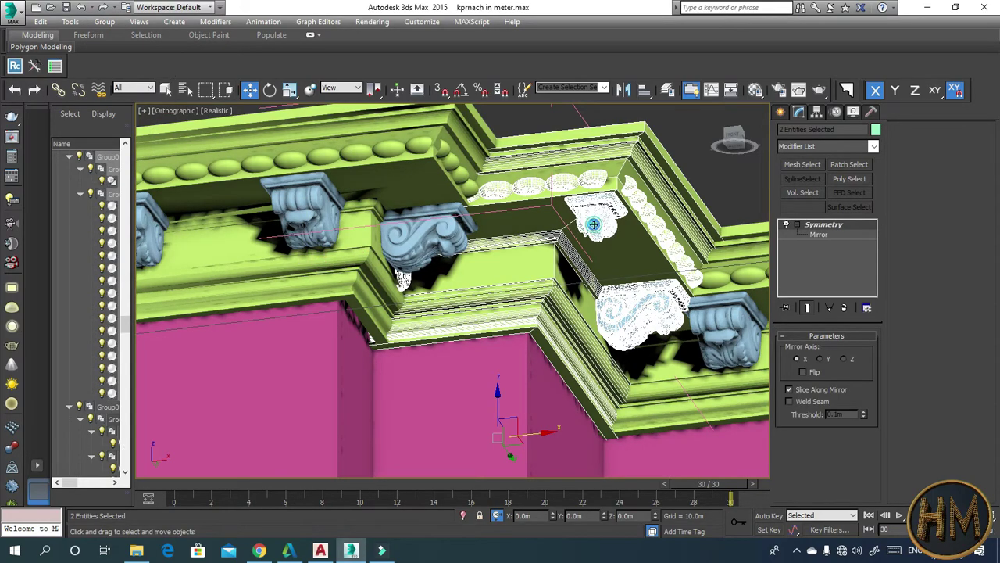
{"action": "left_click", "coordinate": [594, 225]}
- Delete the corner bracket element from Object021, then select Object009's brackets
{"action": "left_click", "coordinate": [786, 245]}
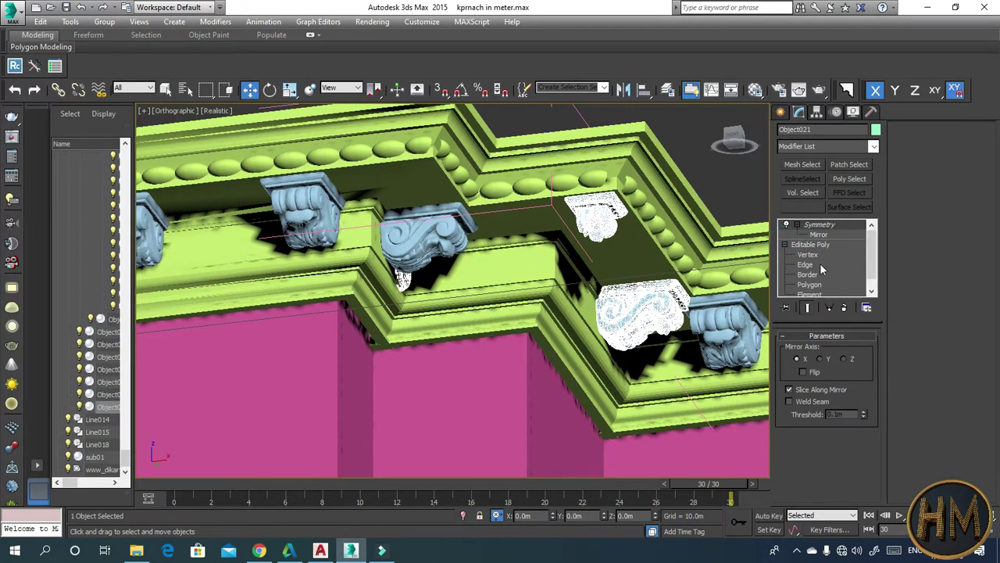
{"action": "left_click", "coordinate": [809, 294]}
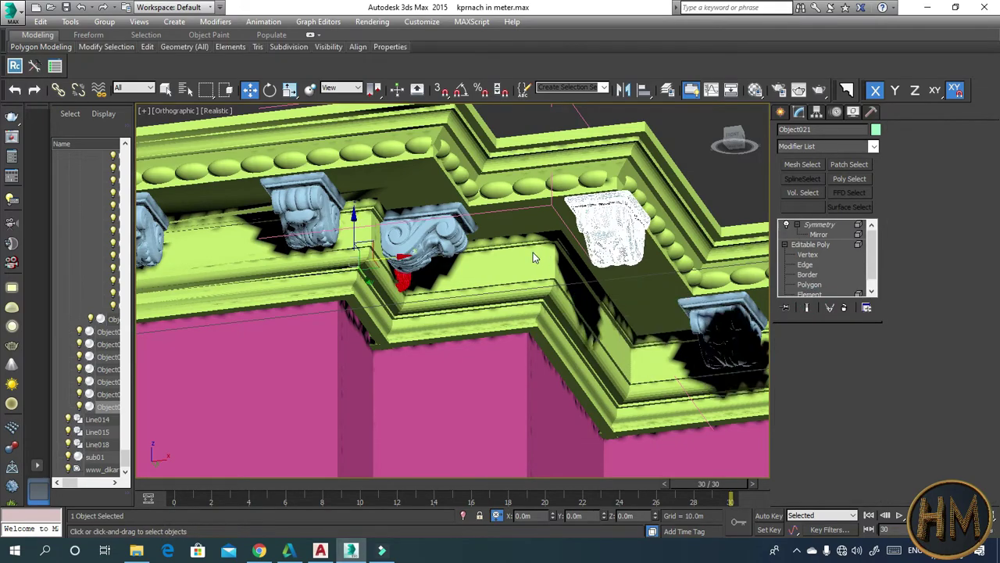
{"action": "left_click", "coordinate": [593, 262]}
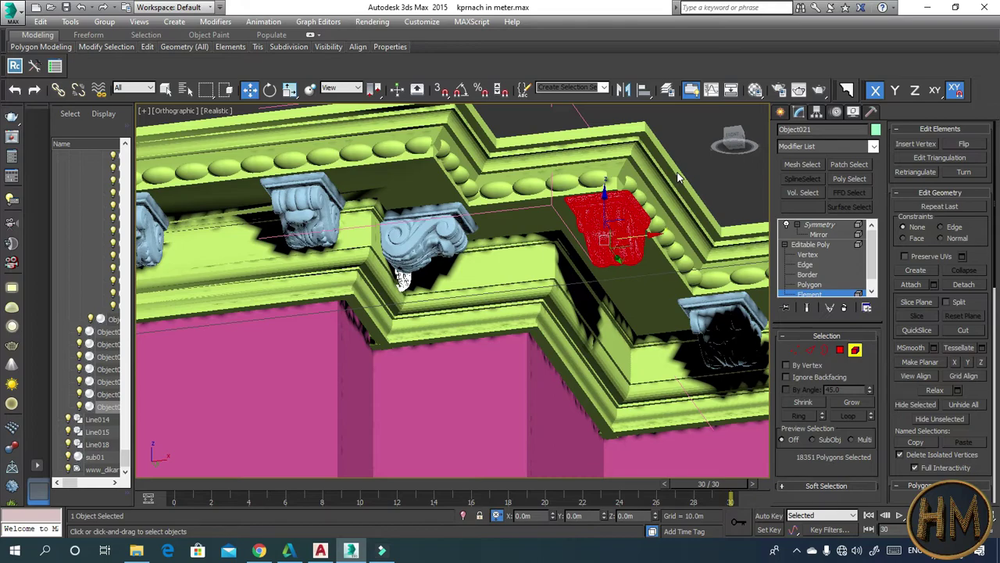
{"action": "key", "text": "Delete"}
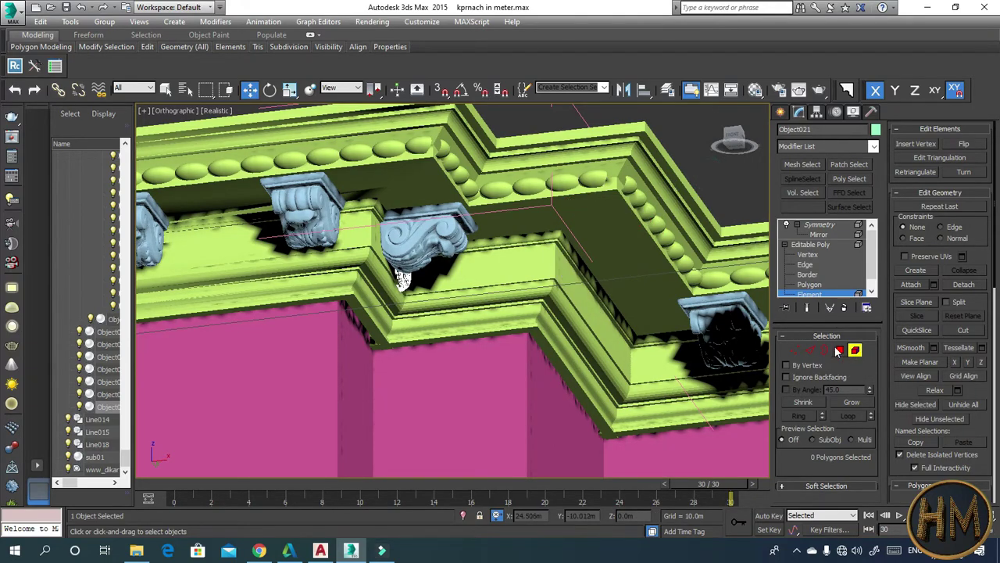
{"action": "left_click", "coordinate": [855, 351]}
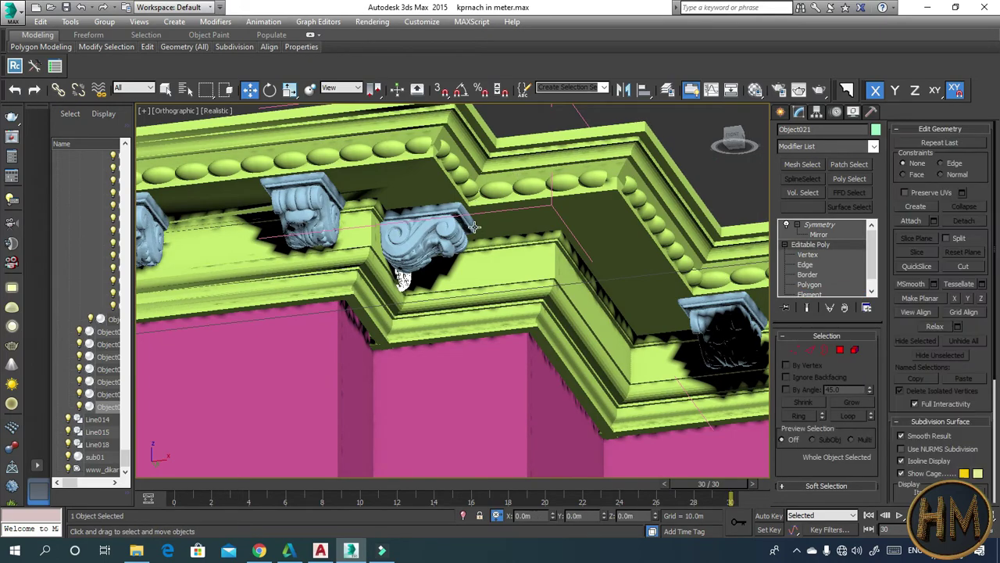
{"action": "left_click", "coordinate": [419, 249]}
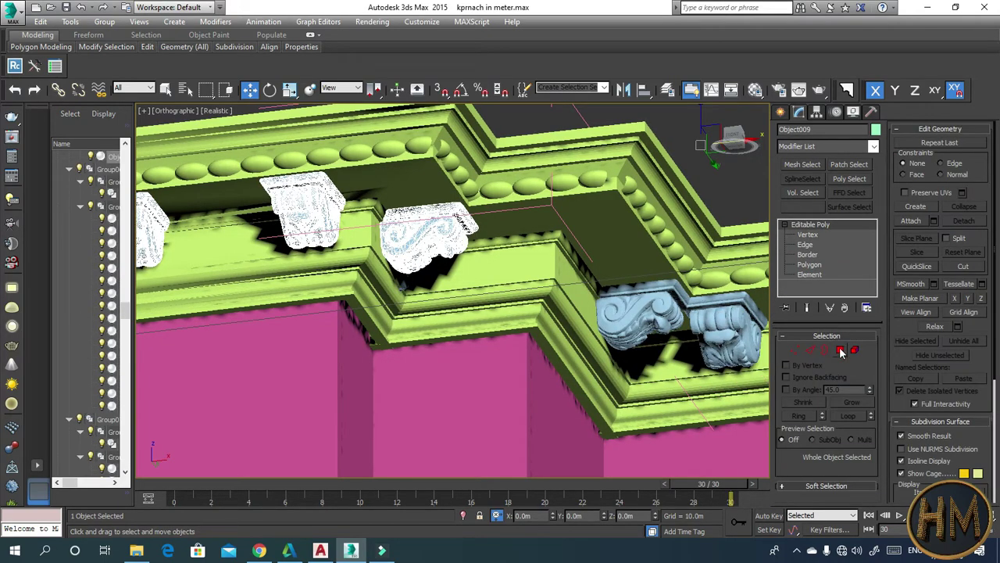
- At Polygon level, Shift-drag a clone of a bracket along X toward the inner corner
{"action": "left_click", "coordinate": [840, 351]}
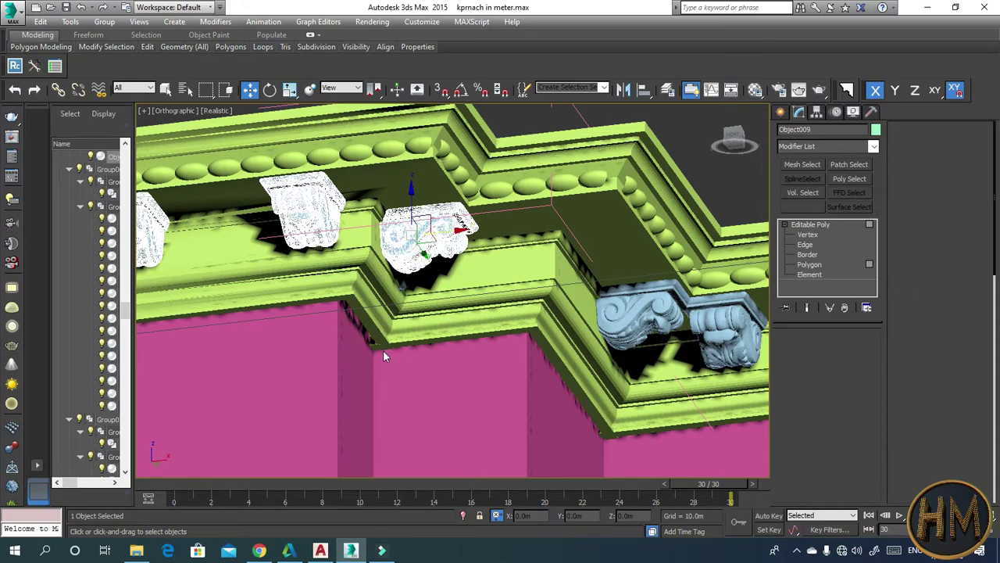
{"action": "left_click_drag", "start_coordinate": [383, 364], "coordinate": [484, 186]}
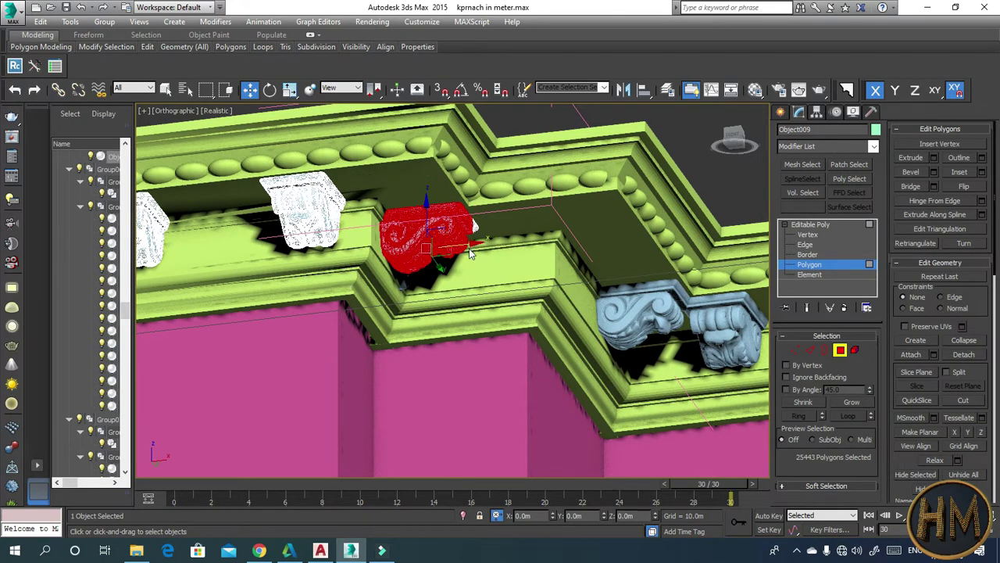
{"action": "left_click_drag", "start_coordinate": [458, 266], "coordinate": [517, 206]}
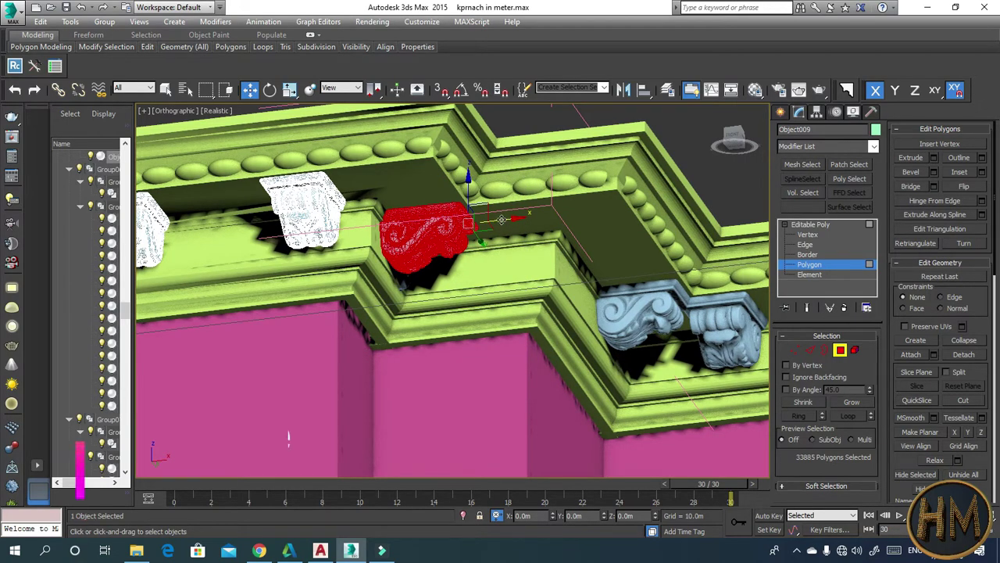
{"action": "mouse_move", "coordinate": [502, 220]}
{"action": "left_mouse_down", "text": "shift"}
{"action": "mouse_move", "coordinate": [673, 215]}
{"action": "mouse_move", "coordinate": [663, 217]}
{"action": "left_mouse_up", "text": "shift"}
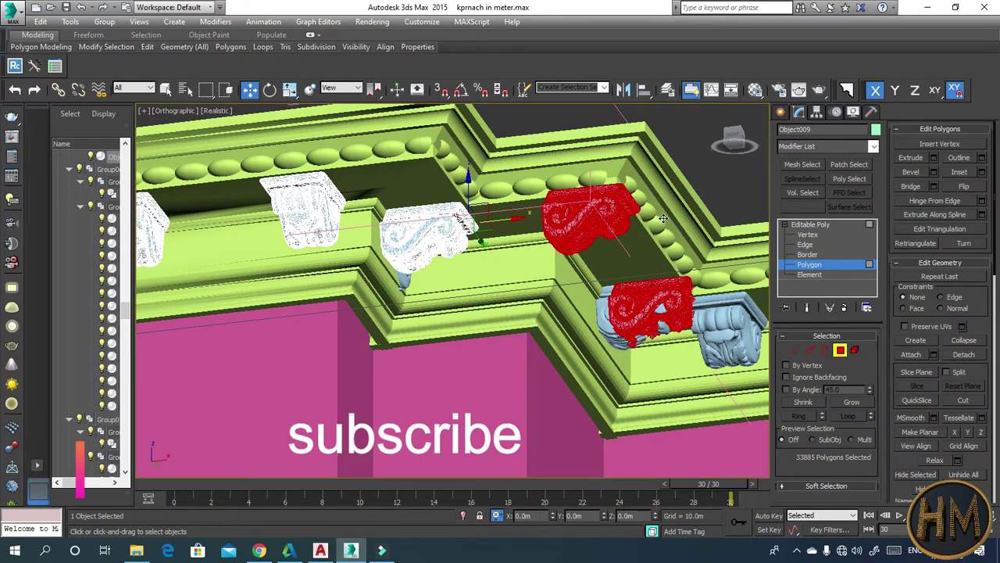
{"action": "left_click_drag", "start_coordinate": [663, 218], "coordinate": [663, 218], "text": "shift"}
{"action": "left_click", "coordinate": [550, 287]}
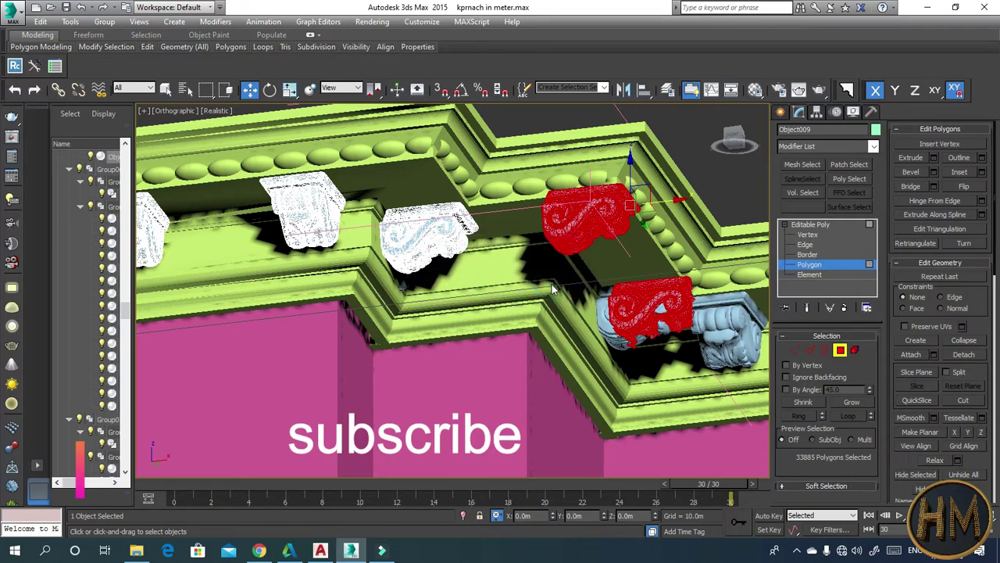
- Clear stray capital selections and box-select the copied bracket's polygons
{"action": "left_click_drag", "start_coordinate": [546, 432], "coordinate": [722, 270]}
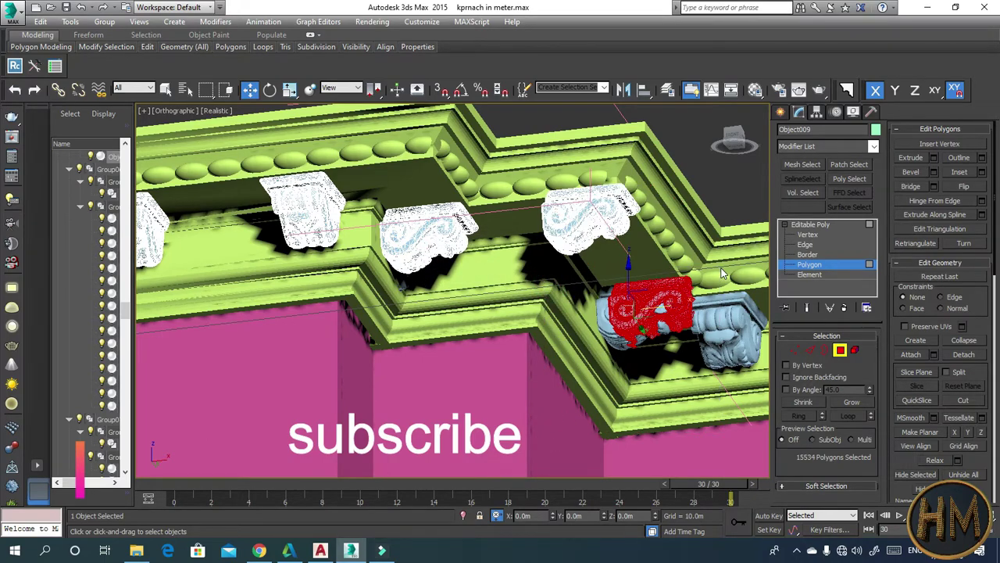
{"action": "left_click", "coordinate": [722, 273]}
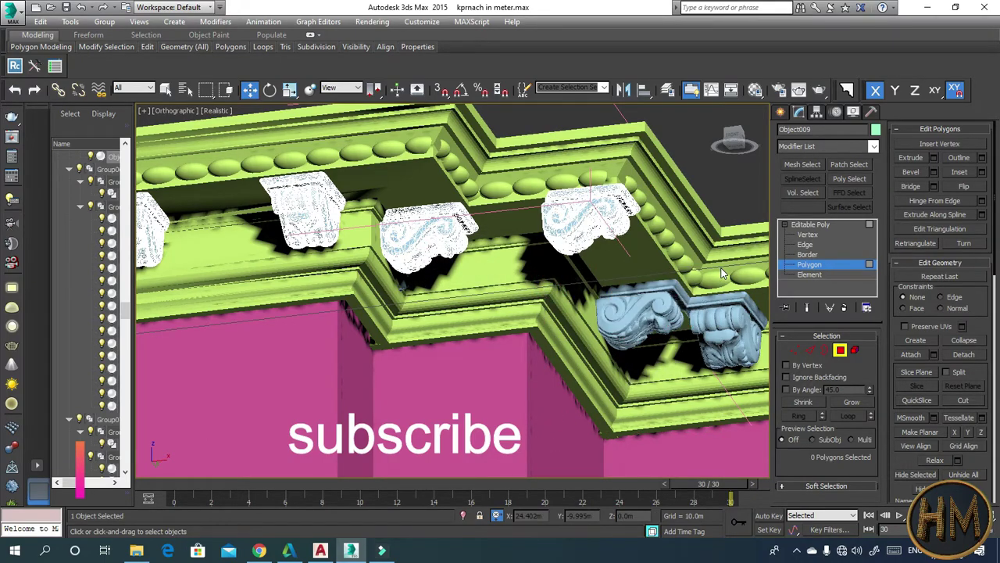
{"action": "left_click", "coordinate": [647, 160]}
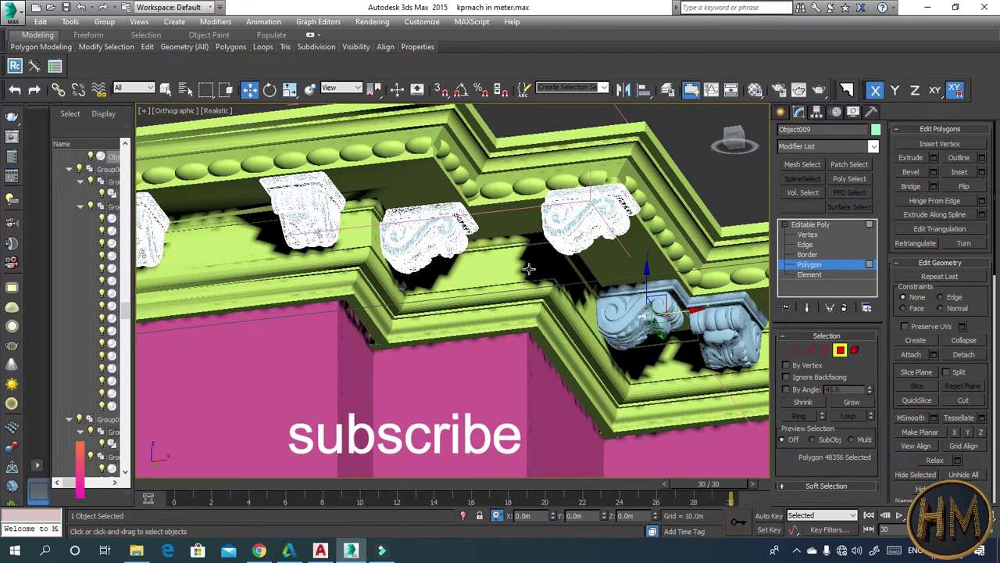
{"action": "left_click", "coordinate": [507, 348]}
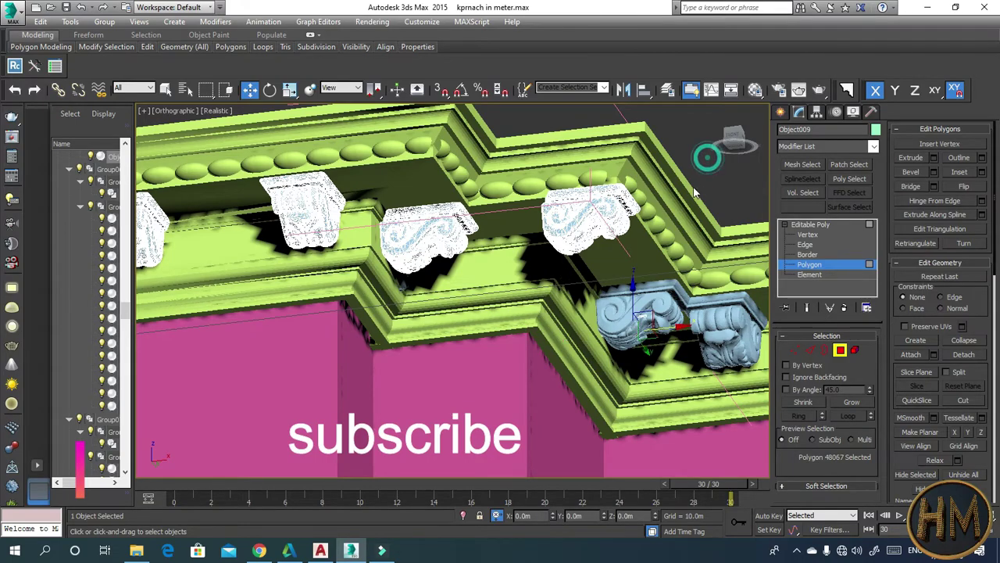
{"action": "middle_click_drag", "start_coordinate": [626, 226], "coordinate": [481, 362], "text": "alt"}
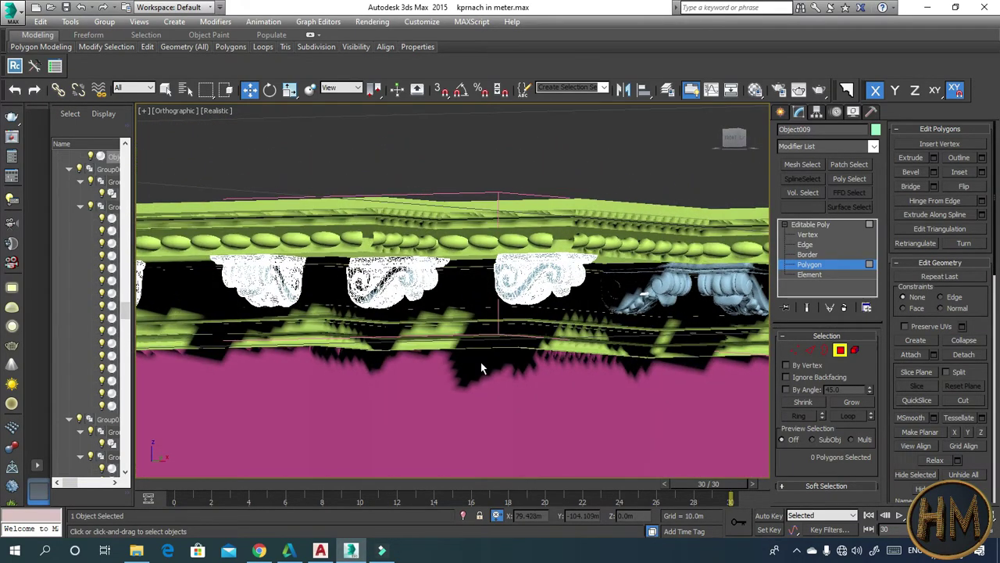
{"action": "left_click", "coordinate": [591, 243]}
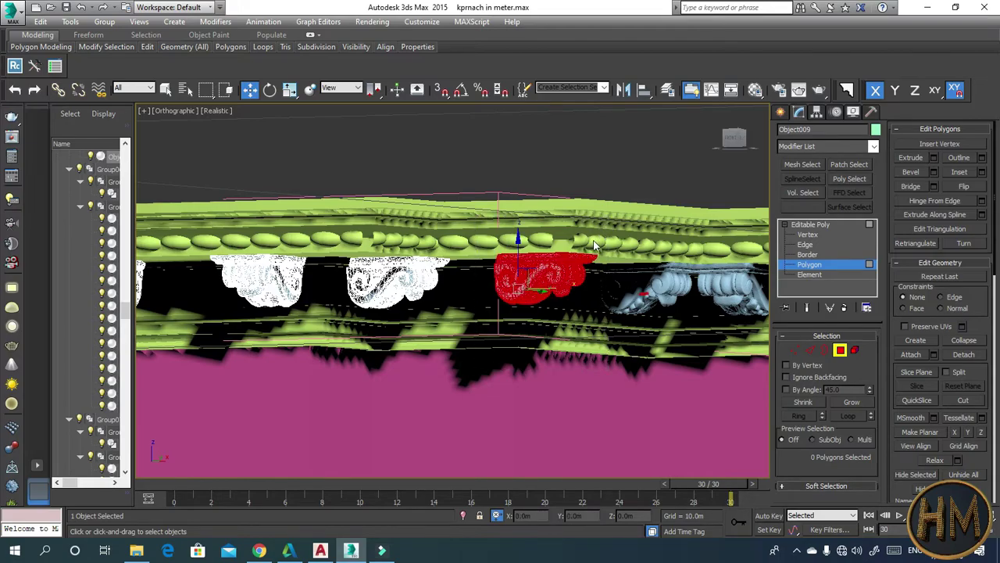
{"action": "mouse_move", "coordinate": [592, 244]}
{"action": "middle_mouse_down", "text": "alt"}
{"action": "mouse_move", "coordinate": [580, 185]}
{"action": "mouse_move", "coordinate": [539, 329]}
{"action": "middle_mouse_up", "text": "alt"}
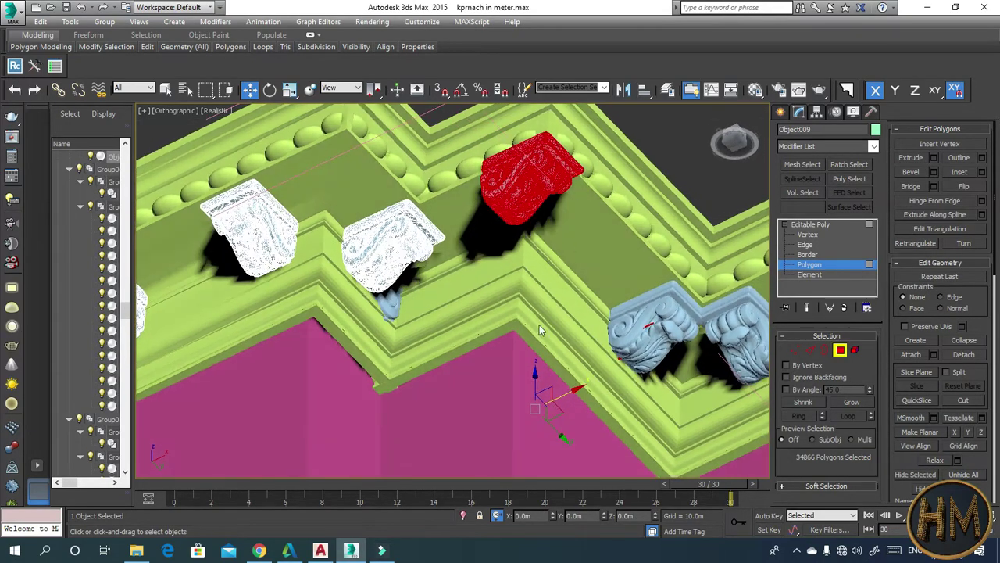
{"action": "left_click", "coordinate": [559, 437]}
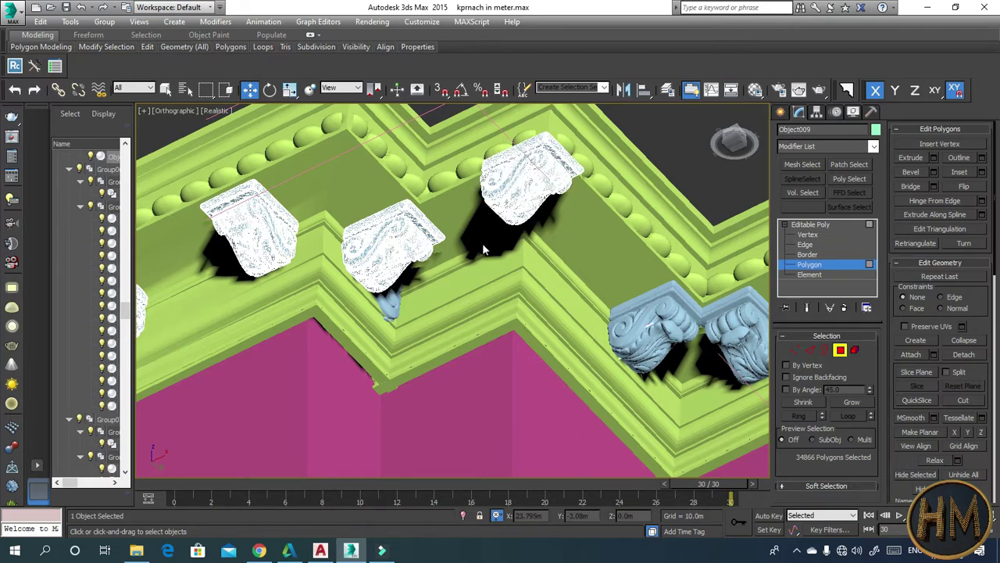
{"action": "left_click_drag", "start_coordinate": [478, 254], "coordinate": [584, 132]}
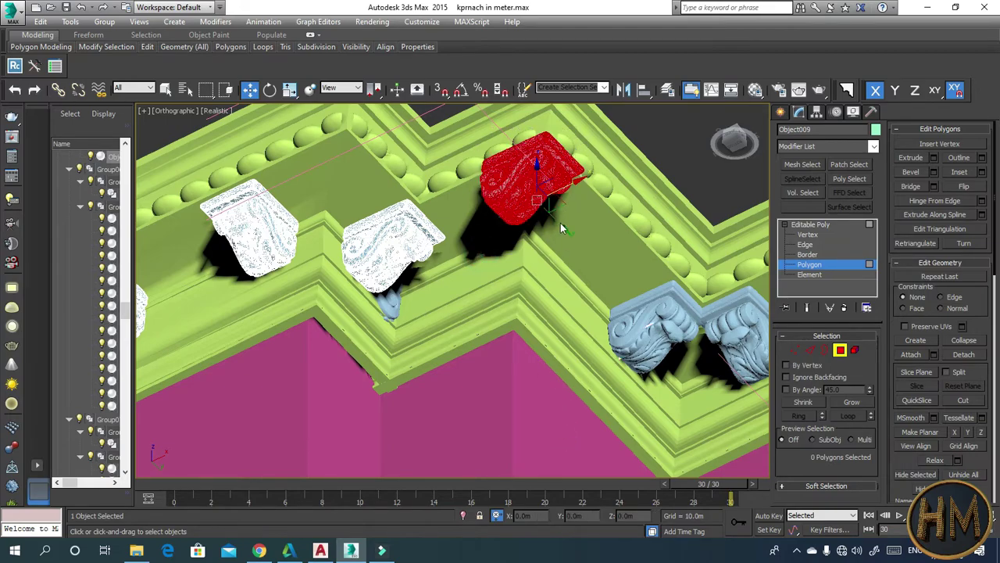
{"action": "left_click", "coordinate": [564, 228]}
{"action": "mouse_move", "coordinate": [466, 259]}
{"action": "left_mouse_down"}
{"action": "mouse_move", "coordinate": [588, 139]}
{"action": "mouse_move", "coordinate": [583, 165]}
{"action": "left_mouse_up"}
- Move the copied bracket along Y into line beside the inner corner and exit Polygon level
{"action": "left_click_drag", "start_coordinate": [561, 225], "coordinate": [620, 279]}
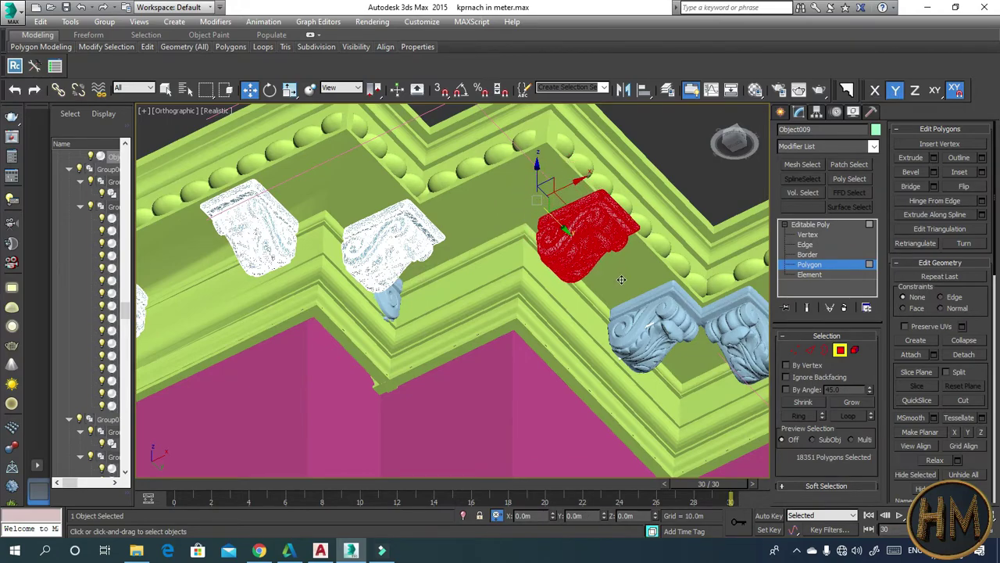
{"action": "left_click", "coordinate": [528, 273]}
{"action": "scroll", "coordinate": [497, 217], "scroll_direction": "down", "scroll_amount": 3}
{"action": "scroll", "coordinate": [703, 288], "scroll_direction": "down", "scroll_amount": 1}
{"action": "left_click", "coordinate": [840, 350]}
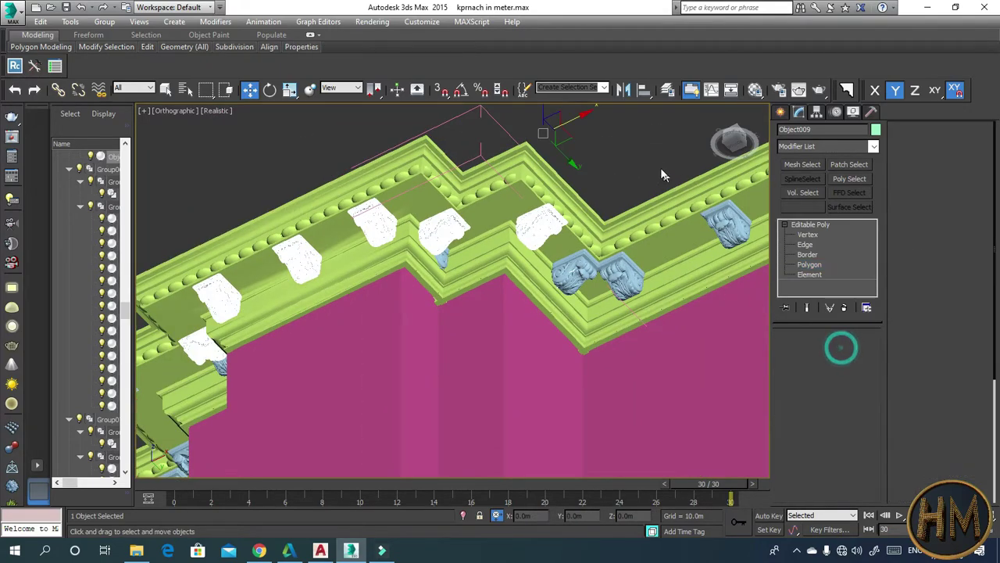
{"action": "left_click", "coordinate": [643, 163]}
{"action": "left_click", "coordinate": [627, 276]}
{"action": "scroll", "coordinate": [609, 274], "scroll_direction": "down", "scroll_amount": 3}
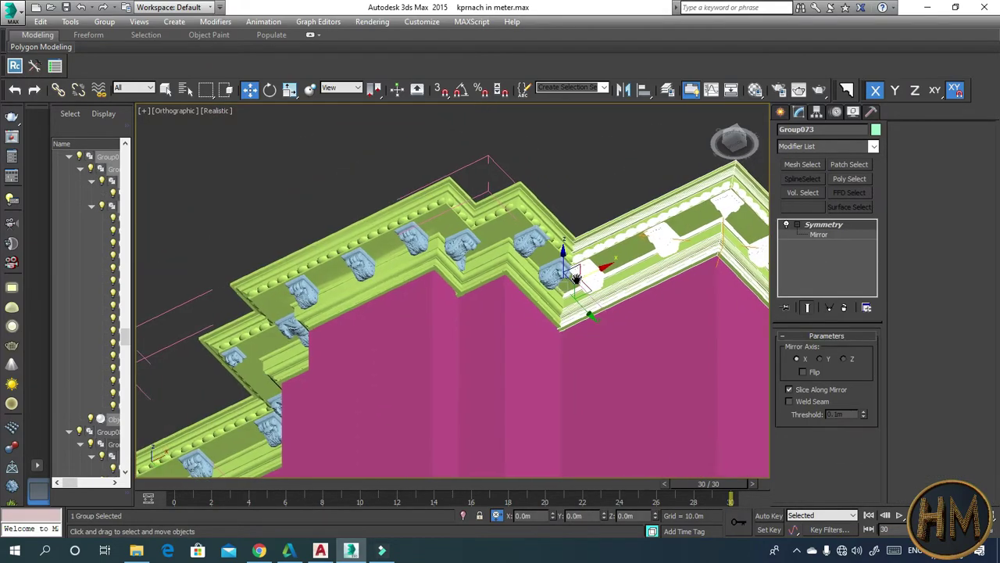
{"action": "scroll", "coordinate": [586, 276], "scroll_direction": "up", "scroll_amount": 2}
{"action": "scroll", "coordinate": [442, 273], "scroll_direction": "up", "scroll_amount": 4}
{"action": "left_click", "coordinate": [443, 260]}
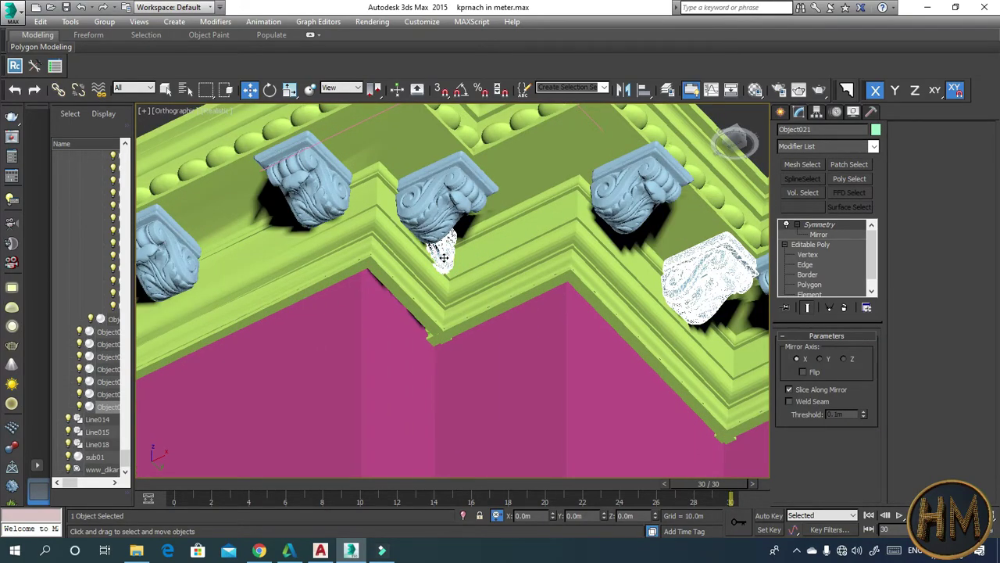
{"action": "left_click", "coordinate": [463, 252]}
{"action": "scroll", "coordinate": [504, 227], "scroll_direction": "down", "scroll_amount": 4}
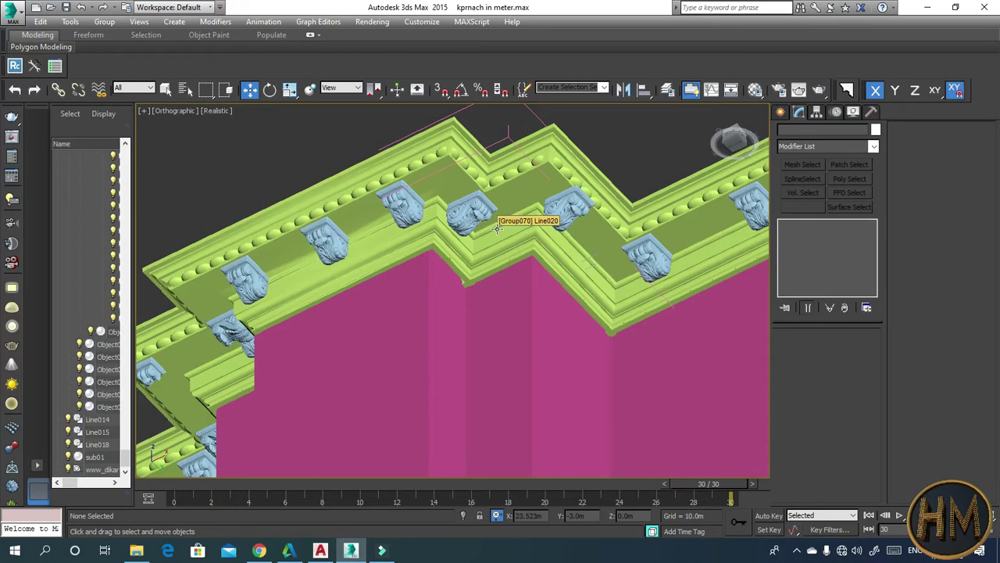
{"action": "left_click", "coordinate": [607, 262]}
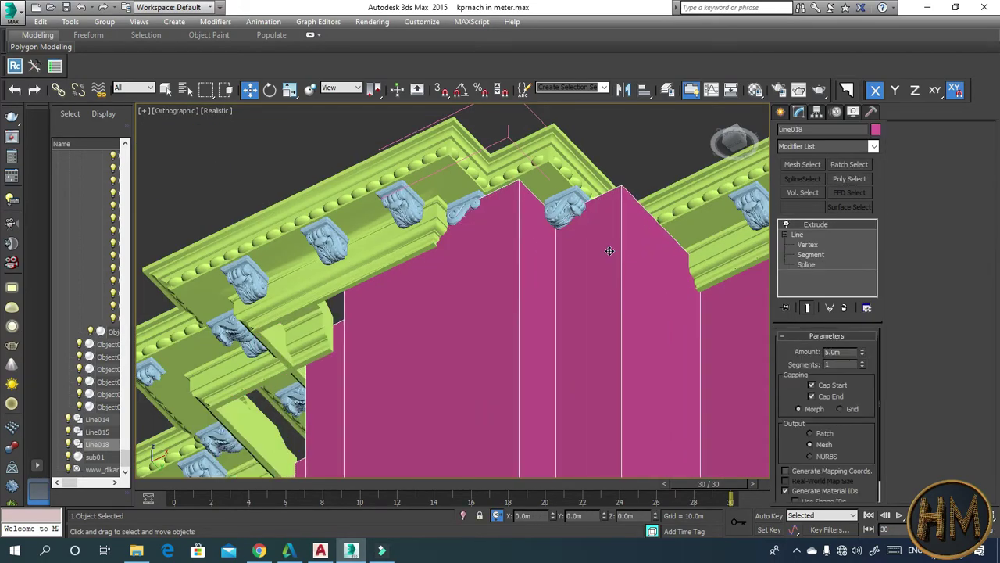
{"action": "key", "text": "ctrl+z"}
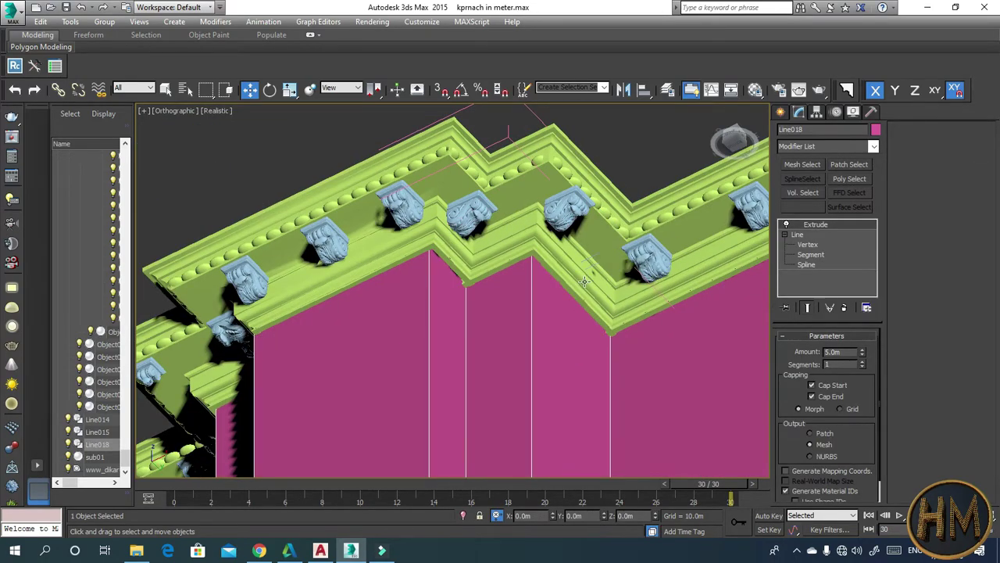
{"action": "left_click", "coordinate": [585, 281]}
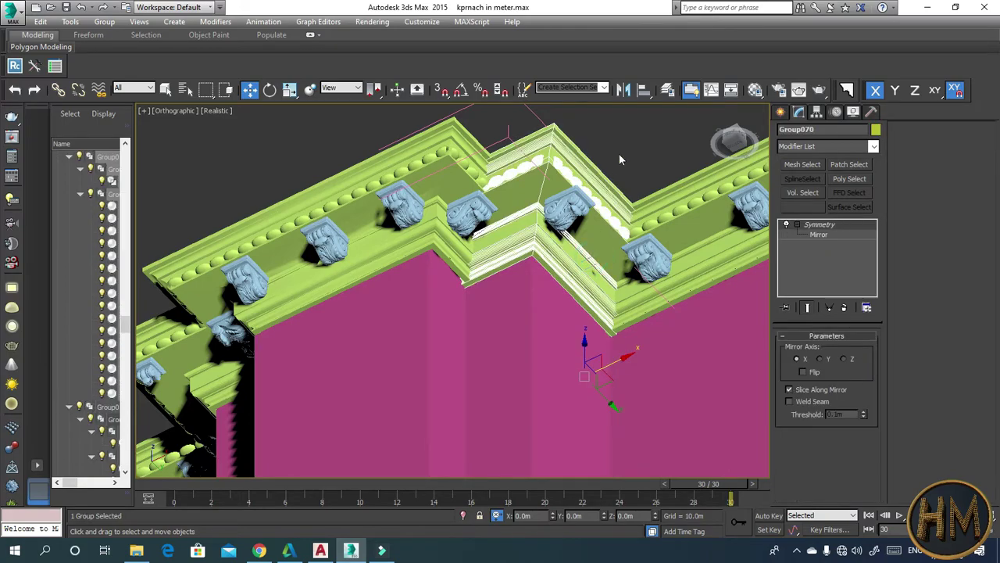
{"action": "key", "text": "ctrl+z"}
{"action": "left_click", "coordinate": [560, 218]}
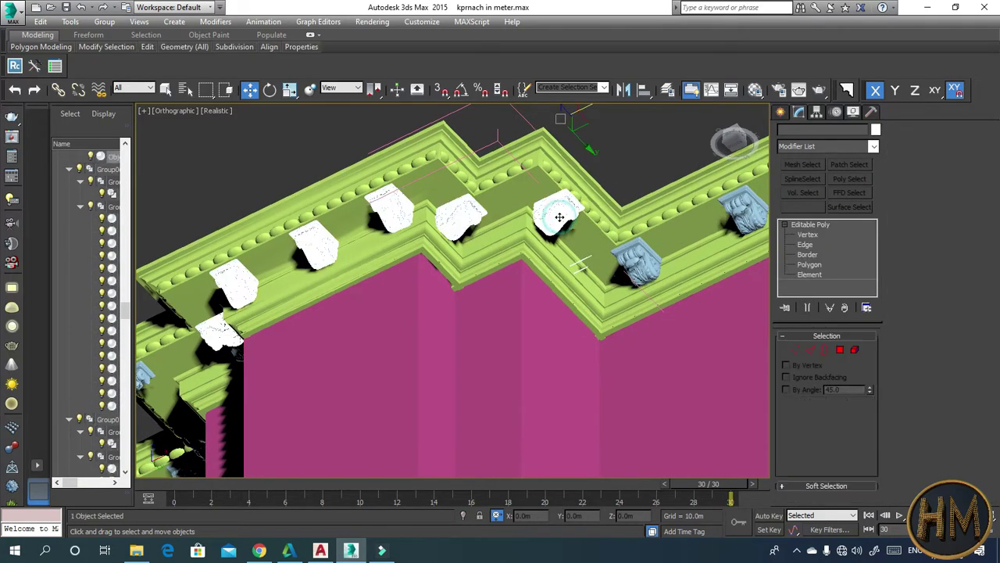
- At Polygon level, move the copied bracket beside the corner along Y toward the cornice edge
{"action": "left_click", "coordinate": [841, 351]}
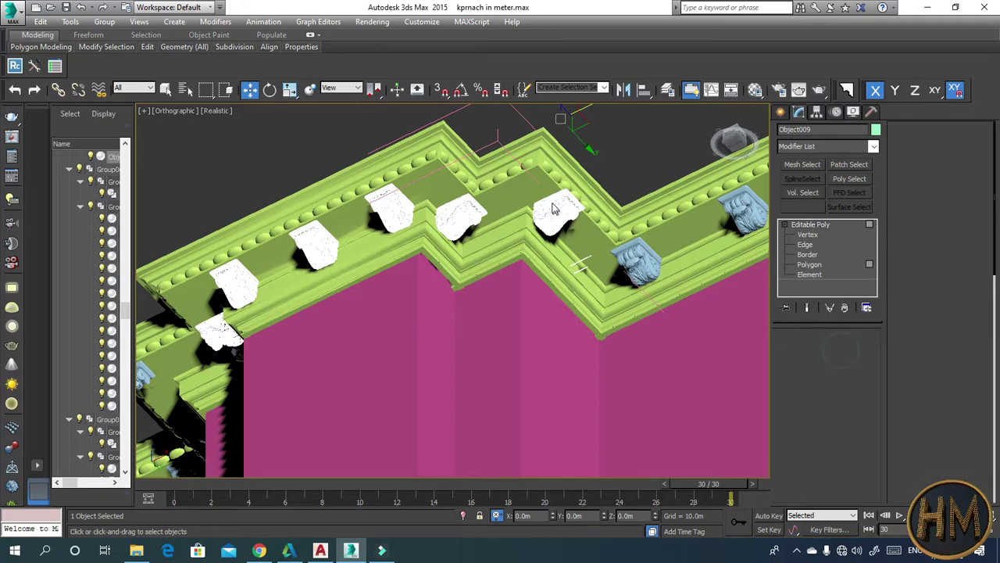
{"action": "key", "text": "4"}
{"action": "left_click", "coordinate": [559, 224]}
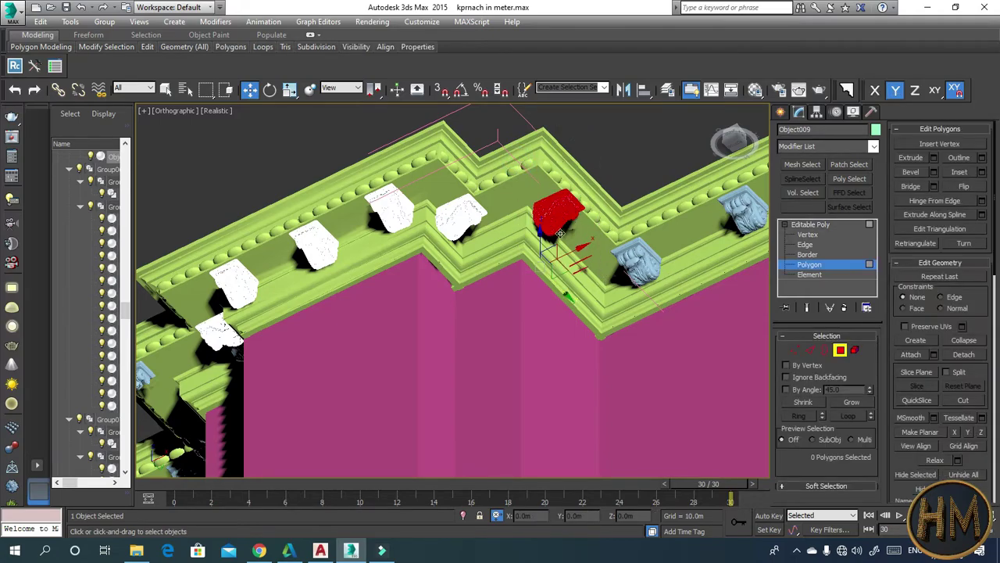
{"action": "right_click", "coordinate": [567, 301]}
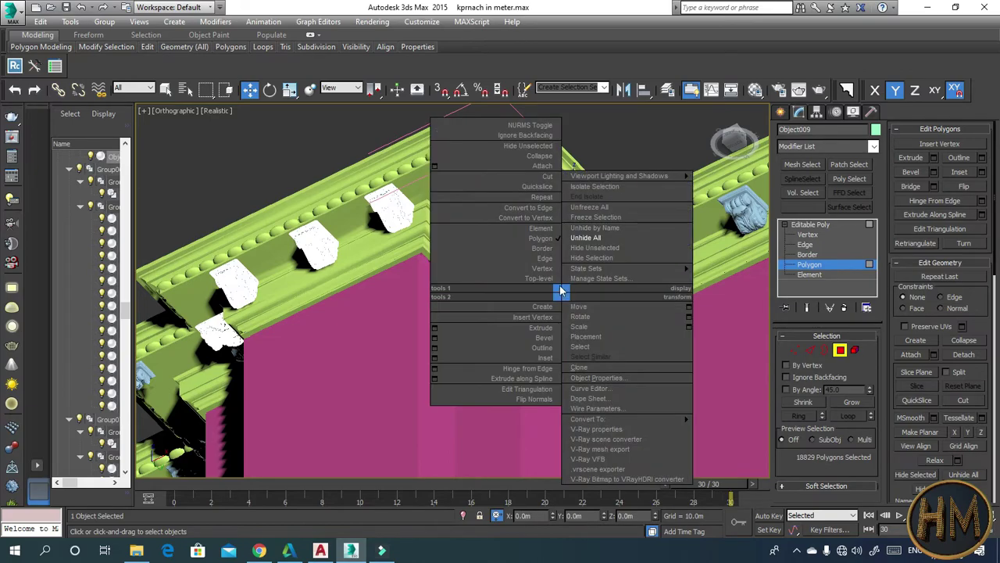
{"action": "left_click", "coordinate": [548, 198]}
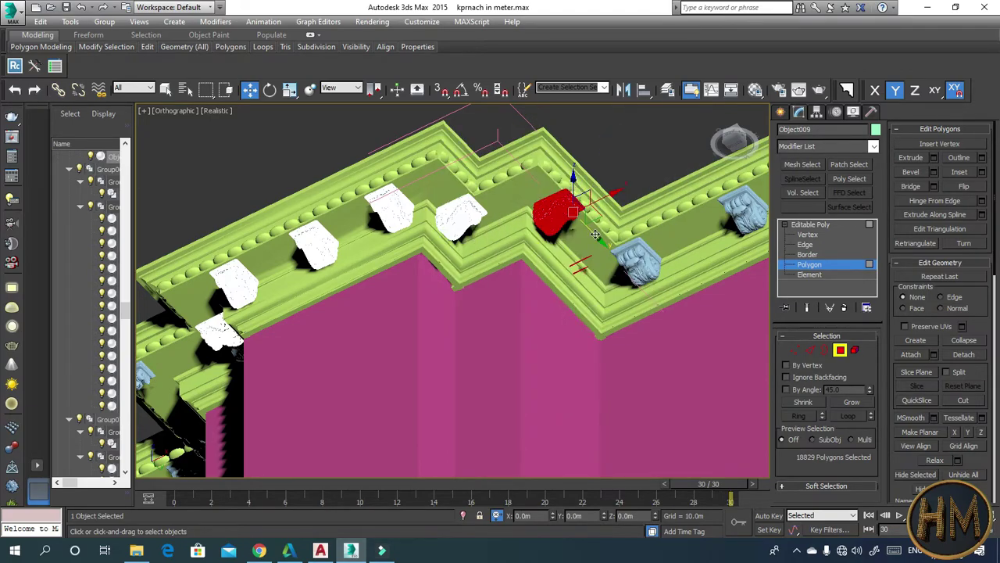
{"action": "left_click_drag", "start_coordinate": [595, 234], "coordinate": [612, 253]}
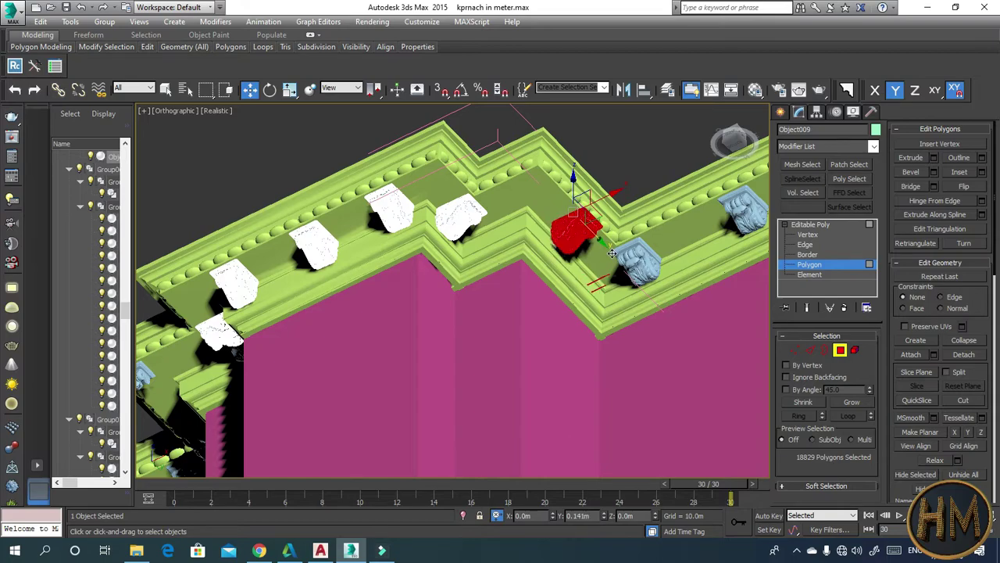
- Deselect the polygons, exit Polygon level and pick the mirrored bracket group
{"action": "left_click", "coordinate": [657, 354]}
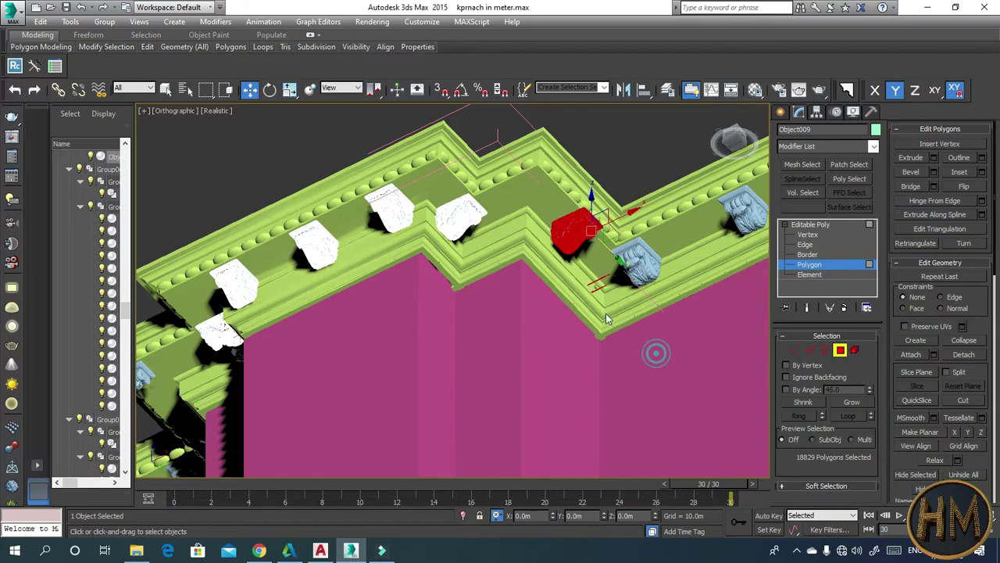
{"action": "left_click", "coordinate": [610, 270]}
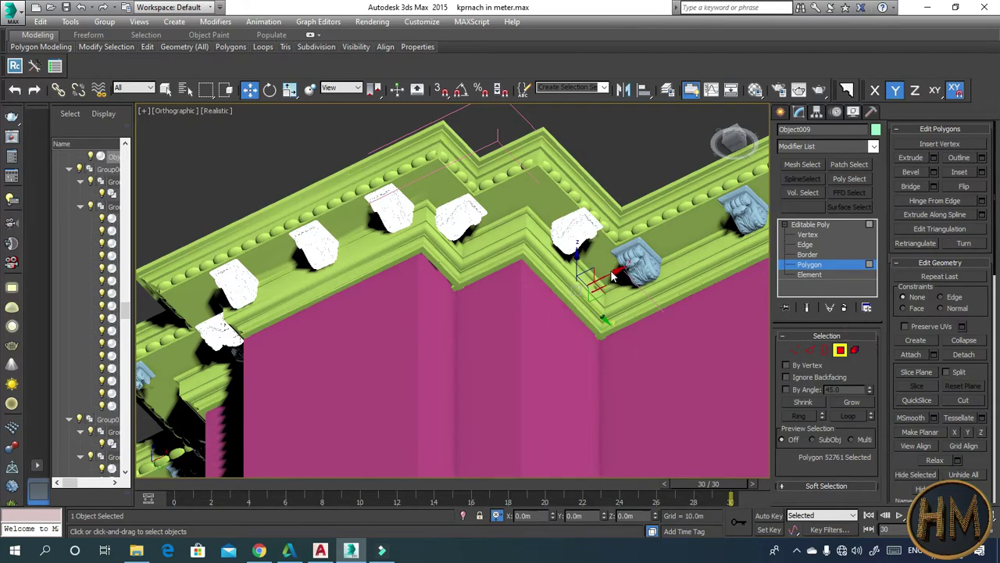
{"action": "left_click", "coordinate": [622, 284]}
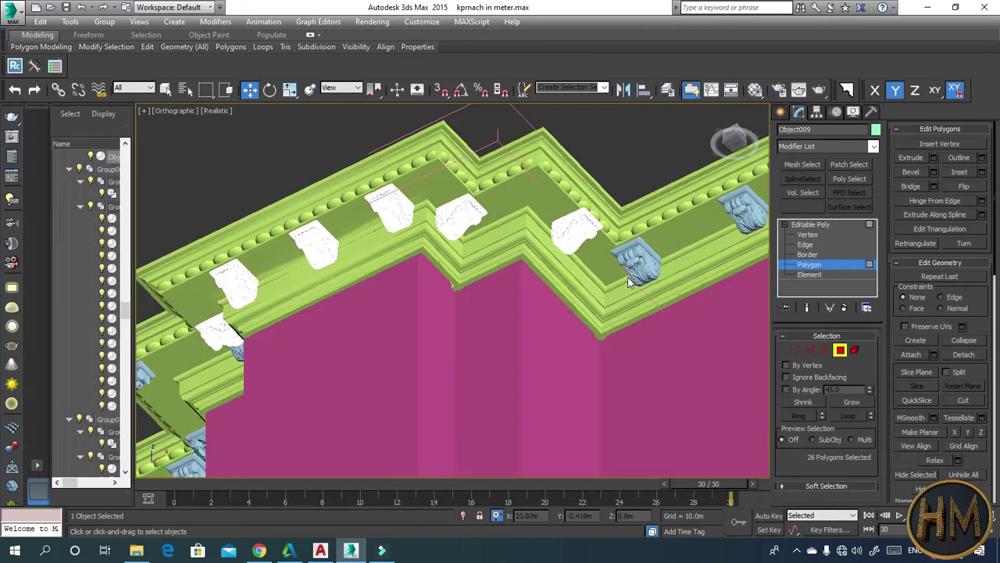
{"action": "left_click", "coordinate": [837, 286]}
{"action": "left_click", "coordinate": [636, 141]}
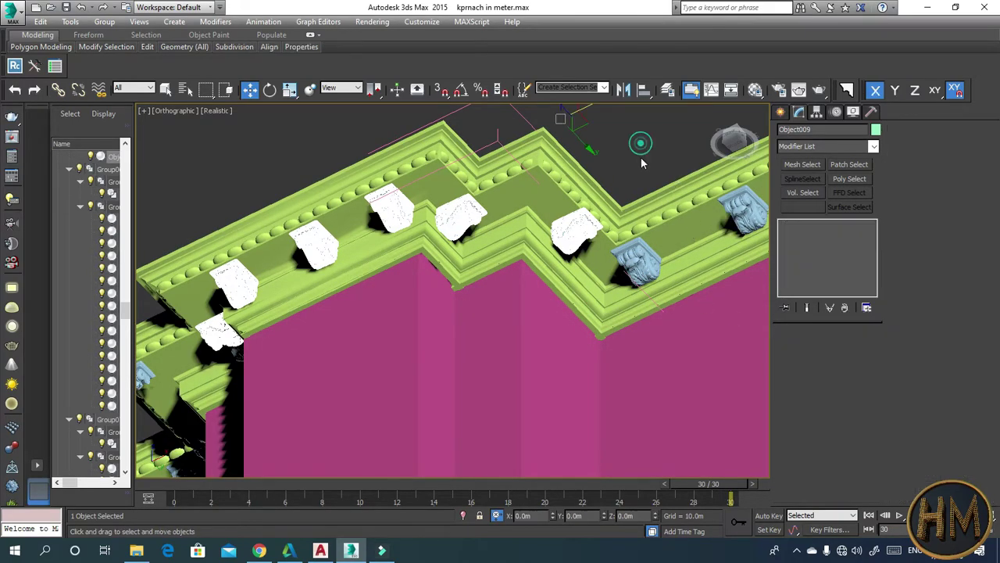
{"action": "left_click", "coordinate": [637, 268]}
- Ungroup the mirrored bracket group via Group > Ungroup
{"action": "scroll", "coordinate": [570, 261], "scroll_direction": "down", "scroll_amount": 3}
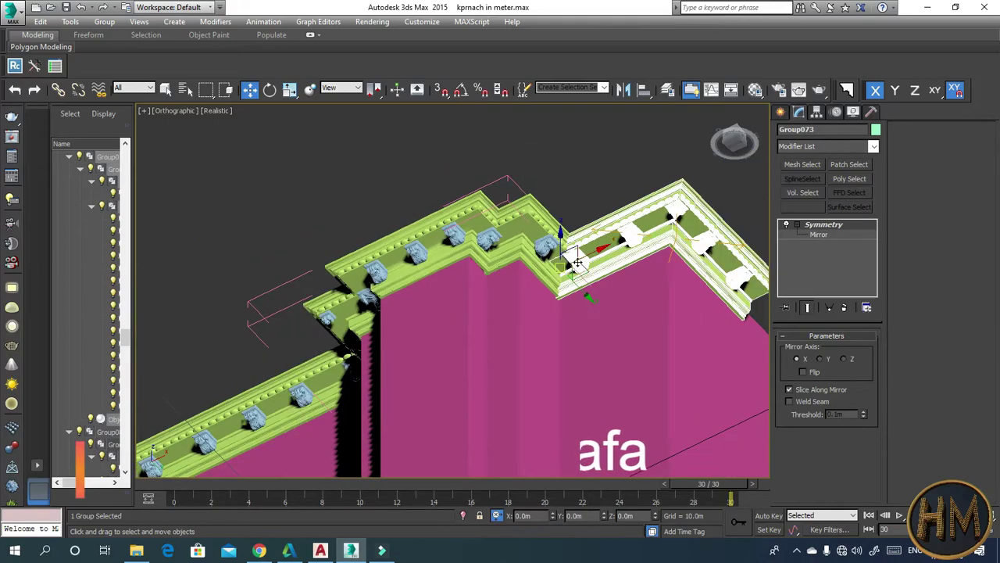
{"action": "scroll", "coordinate": [569, 260], "scroll_direction": "up", "scroll_amount": 5}
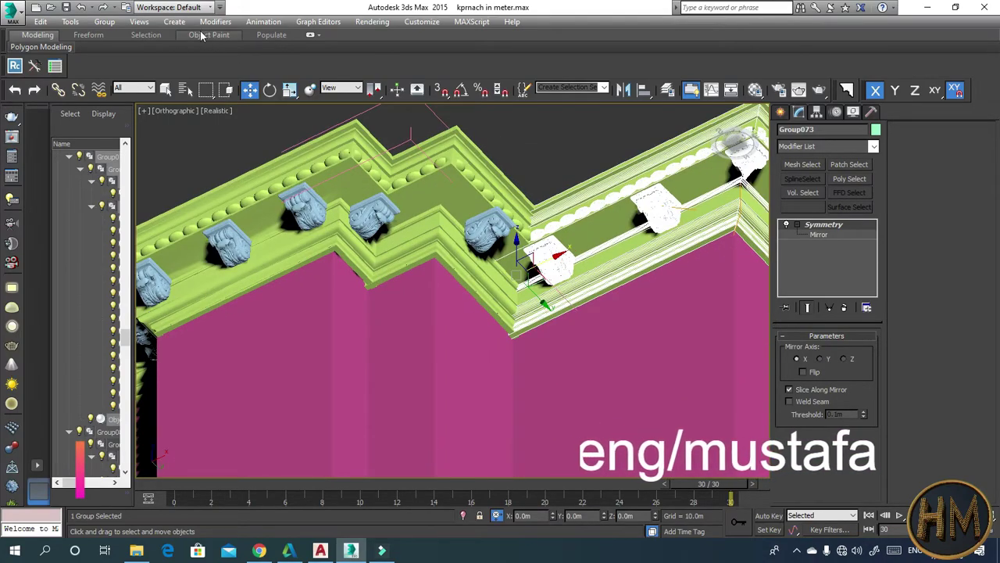
{"action": "left_click", "coordinate": [99, 23]}
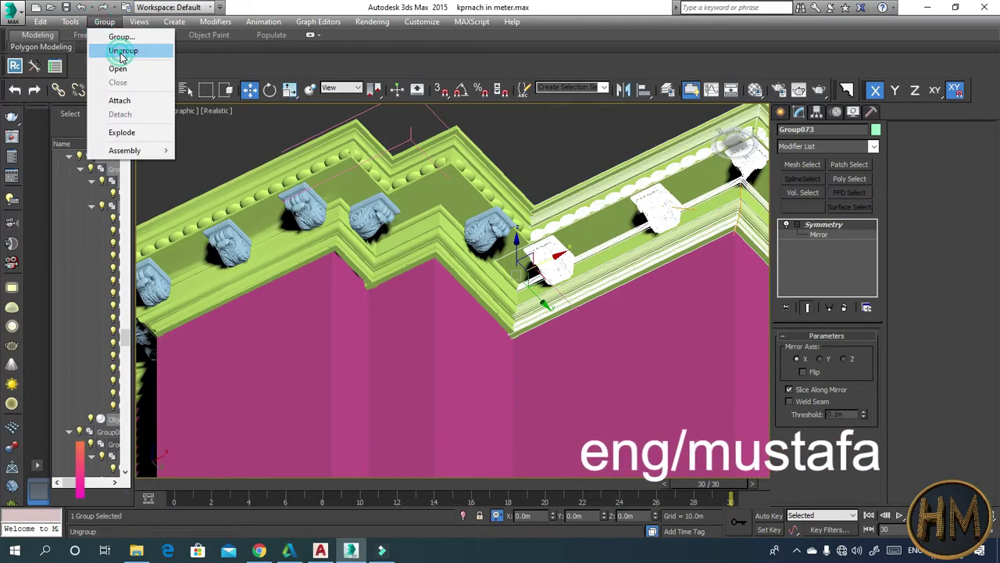
{"action": "left_click", "coordinate": [122, 51]}
- Slide one Object022 bracket element along X, then exit Element level
{"action": "left_click", "coordinate": [548, 258]}
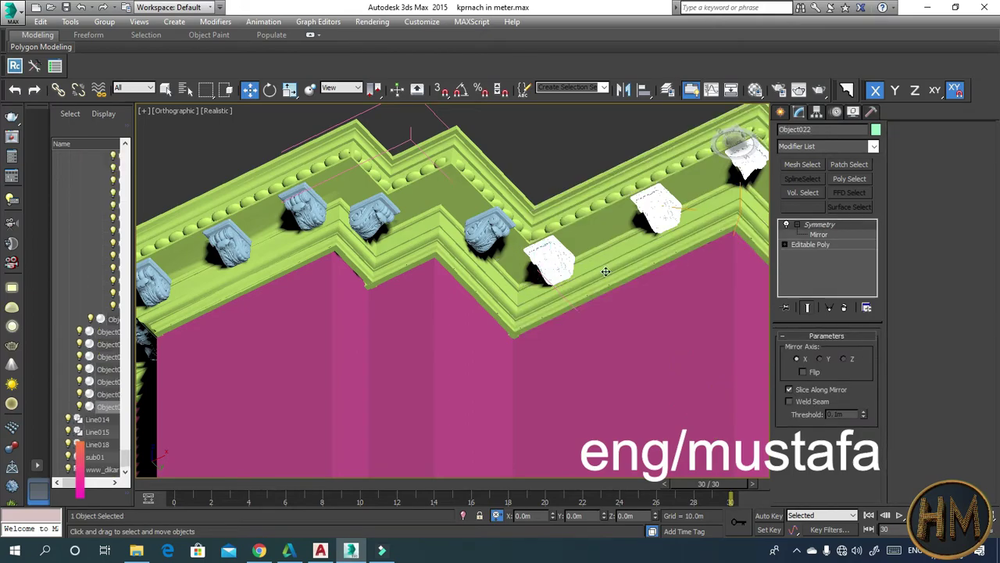
{"action": "left_click", "coordinate": [785, 244]}
{"action": "left_click", "coordinate": [809, 284]}
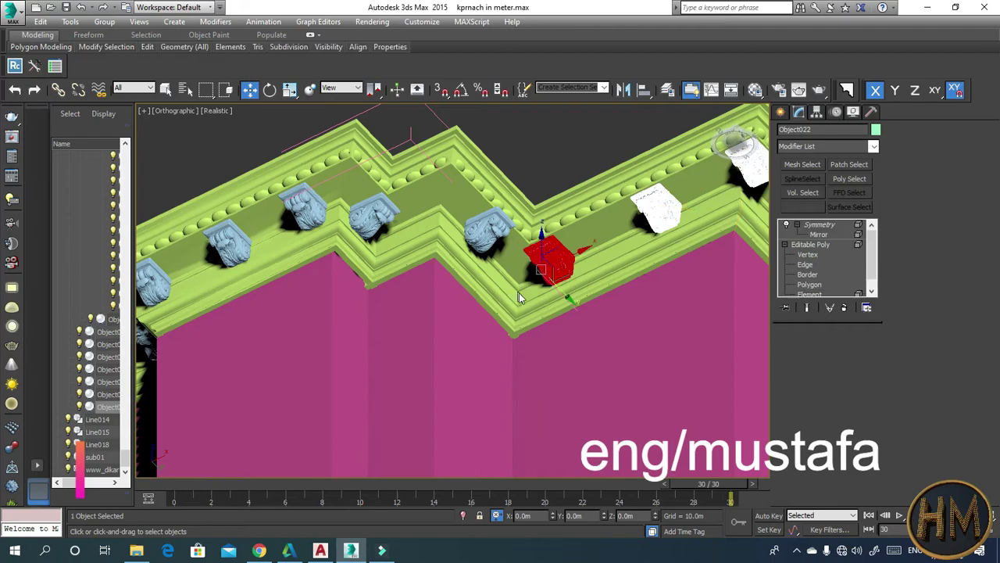
{"action": "key", "text": "5"}
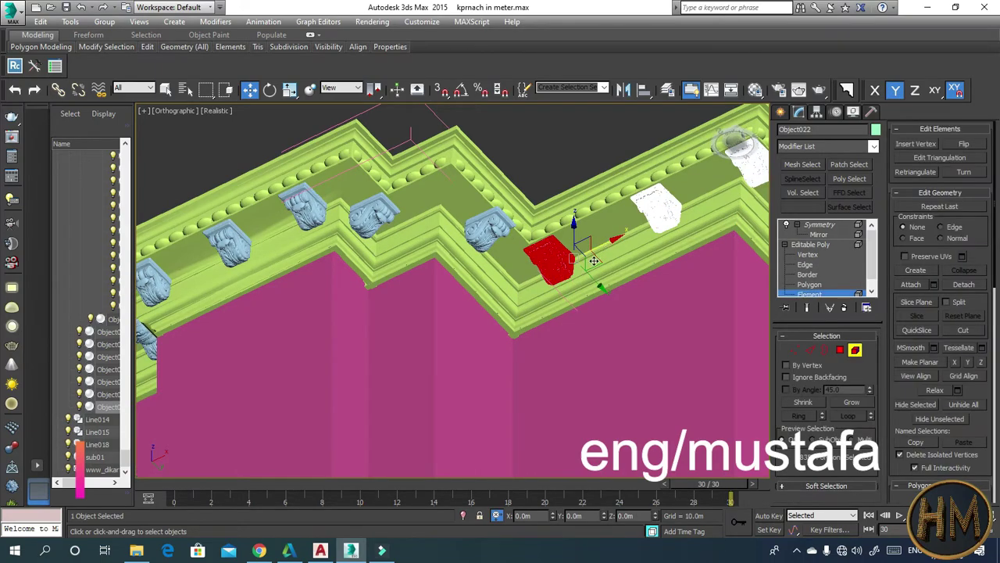
{"action": "left_click_drag", "start_coordinate": [610, 242], "coordinate": [634, 233]}
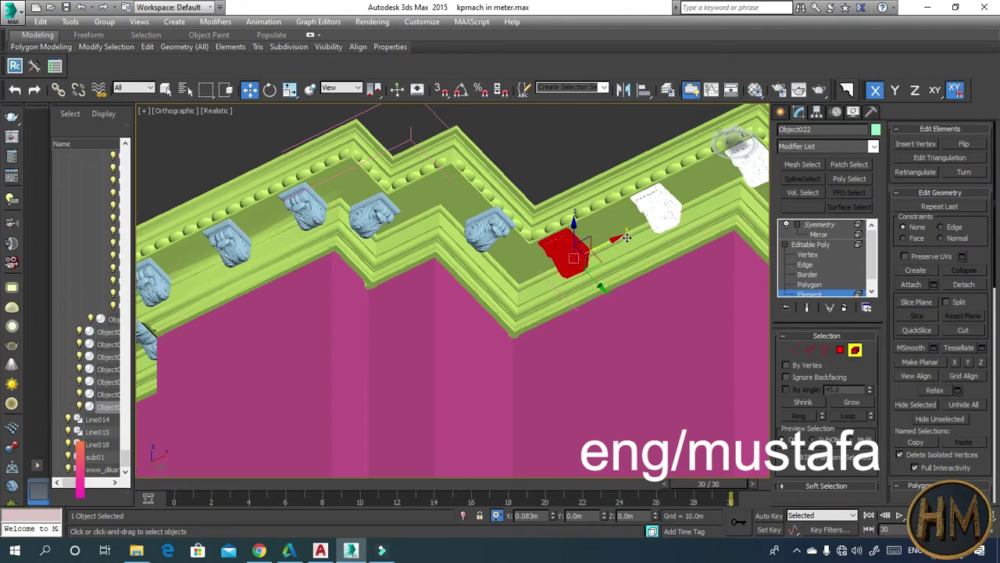
{"action": "left_click", "coordinate": [538, 140]}
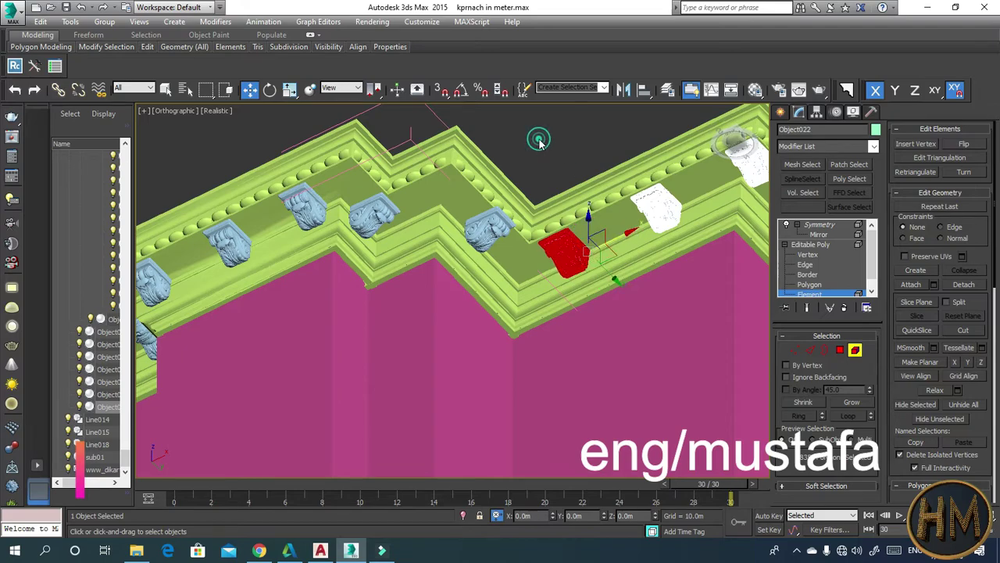
{"action": "left_click", "coordinate": [813, 294]}
{"action": "left_click", "coordinate": [574, 161]}
{"action": "middle_click_drag", "start_coordinate": [574, 161], "coordinate": [560, 172], "text": "alt"}
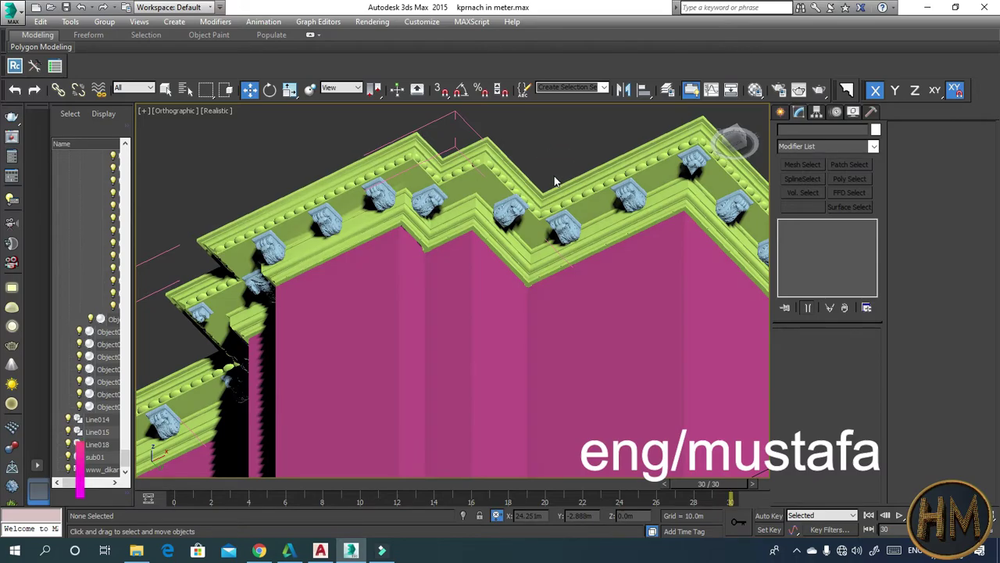
- Orbit, pan and zoom in on the brackets at the stepped corner of the pink wall
{"action": "middle_click_drag", "start_coordinate": [555, 180], "coordinate": [609, 192], "text": "alt"}
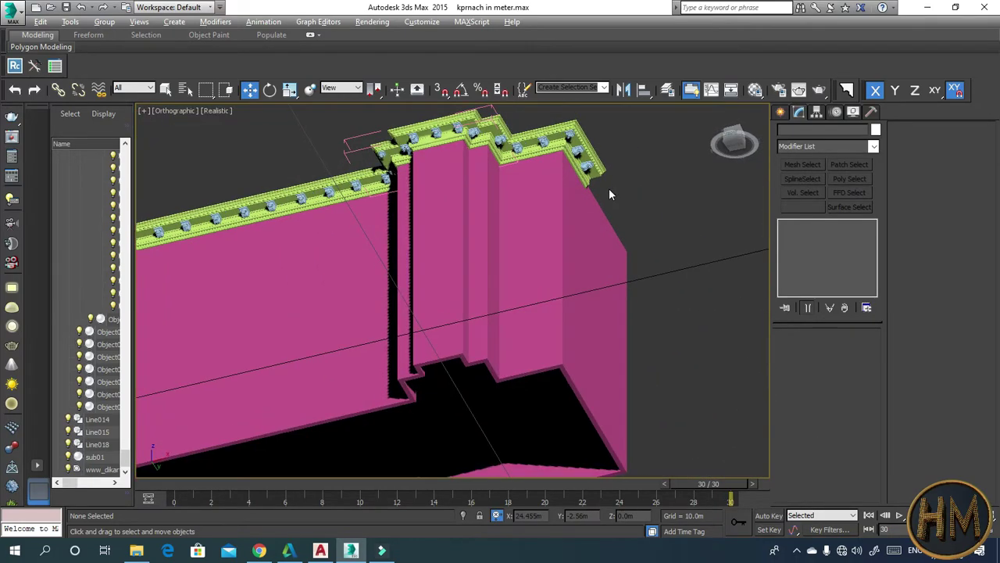
{"action": "left_click", "coordinate": [534, 196]}
{"action": "mouse_move", "coordinate": [533, 196]}
{"action": "middle_mouse_down", "text": "alt"}
{"action": "mouse_move", "coordinate": [555, 221]}
{"action": "mouse_move", "coordinate": [728, 250]}
{"action": "middle_mouse_up", "text": "alt"}
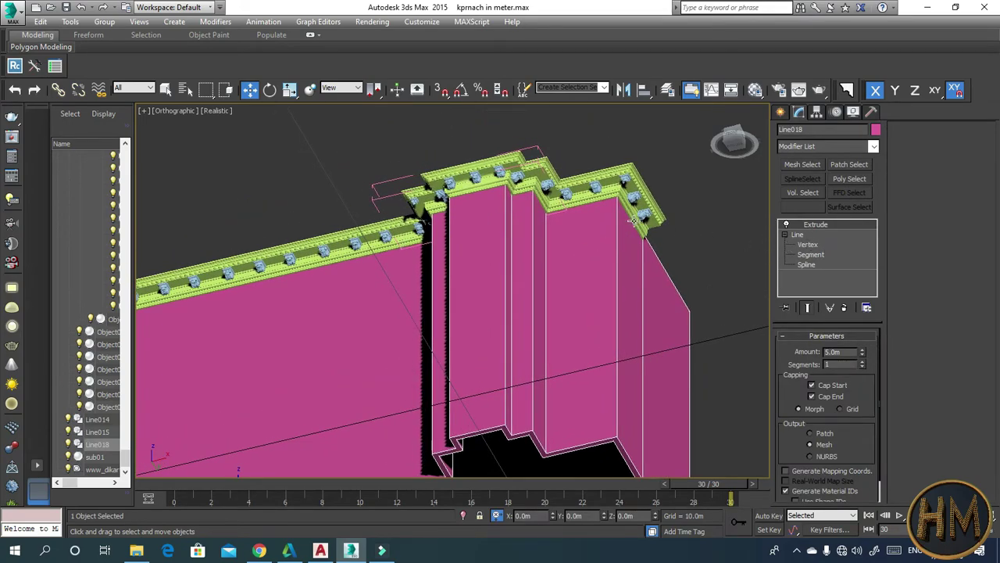
{"action": "left_click", "coordinate": [579, 158]}
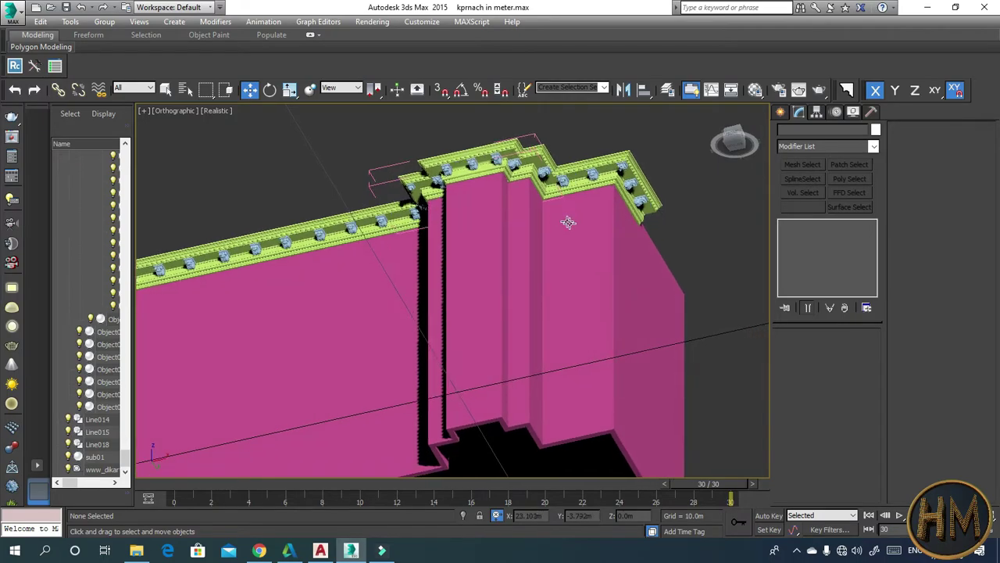
{"action": "middle_click_drag", "start_coordinate": [565, 218], "coordinate": [634, 349]}
{"action": "scroll", "coordinate": [634, 349], "scroll_direction": "down", "scroll_amount": 3}
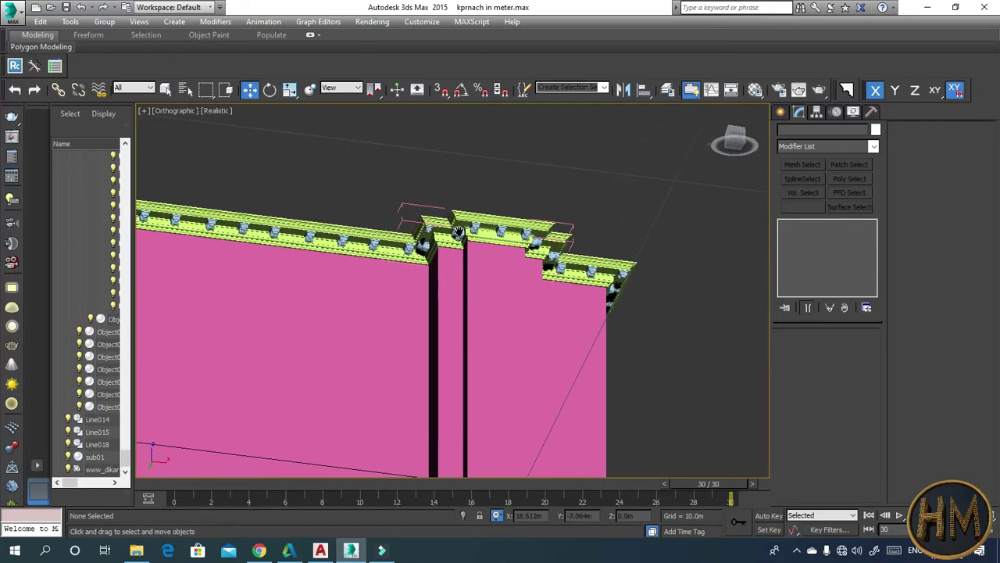
{"action": "scroll", "coordinate": [464, 225], "scroll_direction": "up", "scroll_amount": 6}
{"action": "middle_click_drag", "start_coordinate": [464, 225], "coordinate": [436, 217], "text": "alt"}
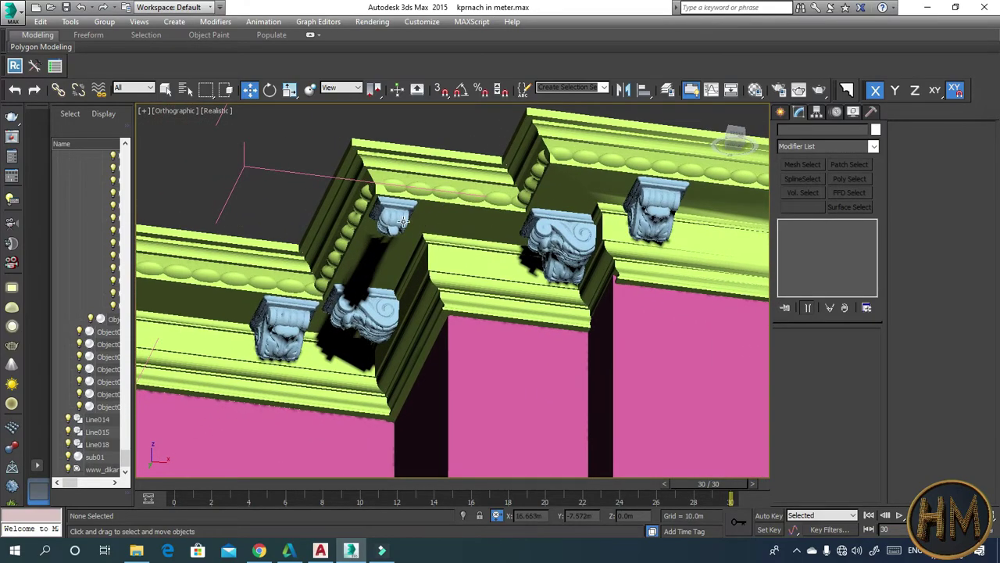
- Ungroup the bracket group Group080
{"action": "left_click", "coordinate": [404, 222]}
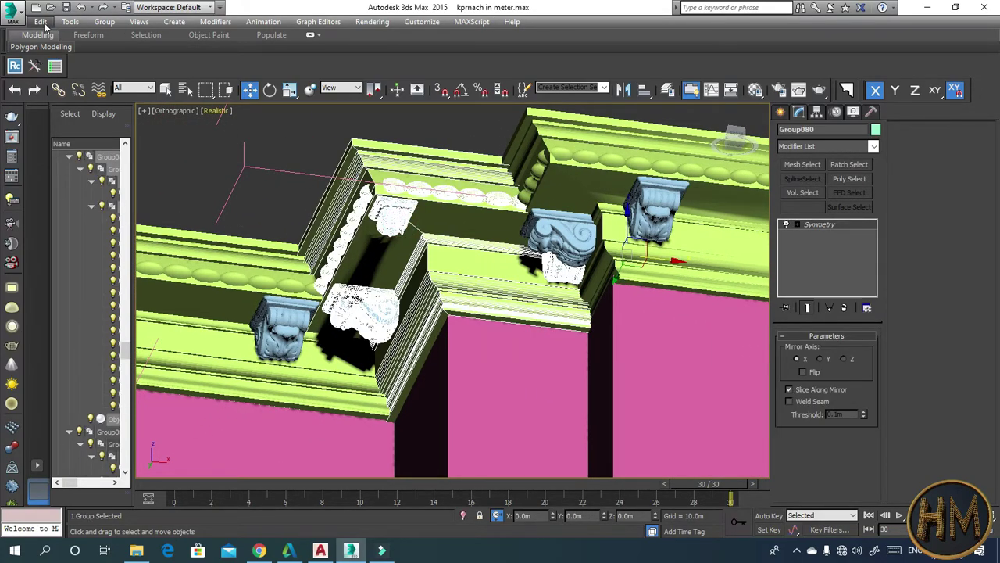
{"action": "left_click", "coordinate": [104, 22]}
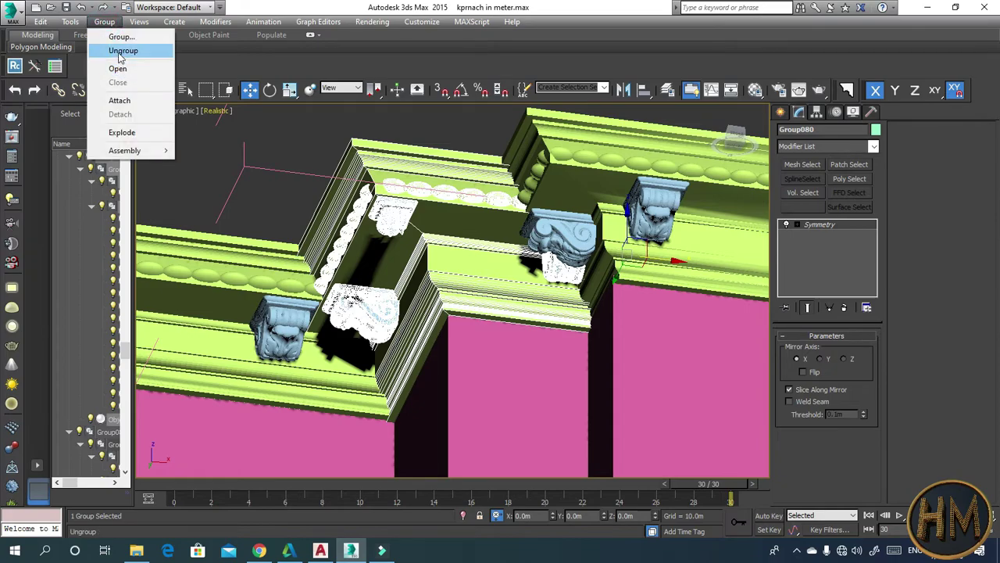
{"action": "left_click", "coordinate": [117, 69]}
- Delete the surplus inner-corner bracket element of Object023 and inspect the corner
{"action": "left_click", "coordinate": [391, 219]}
{"action": "left_click", "coordinate": [785, 235]}
{"action": "left_click", "coordinate": [808, 274]}
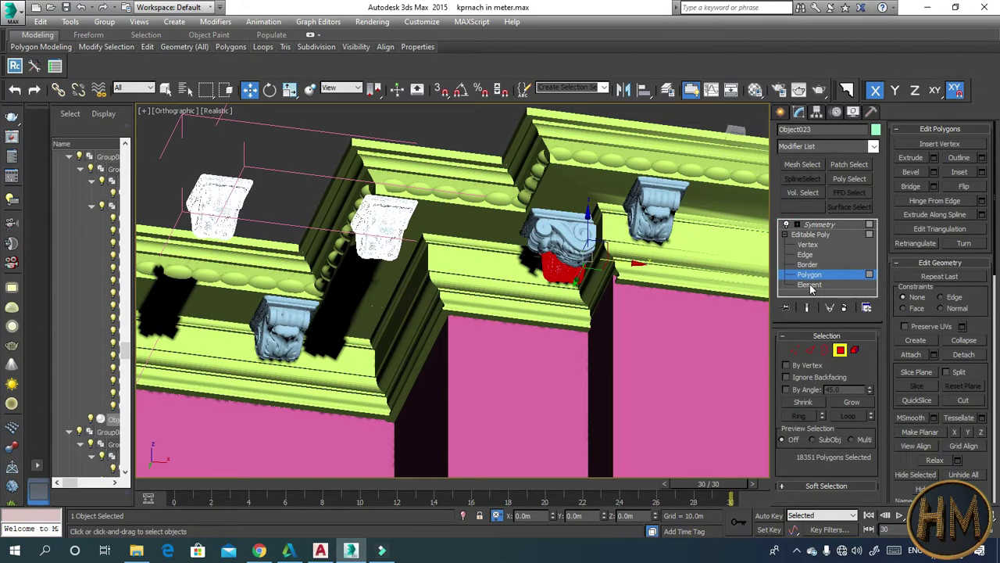
{"action": "left_click", "coordinate": [810, 285]}
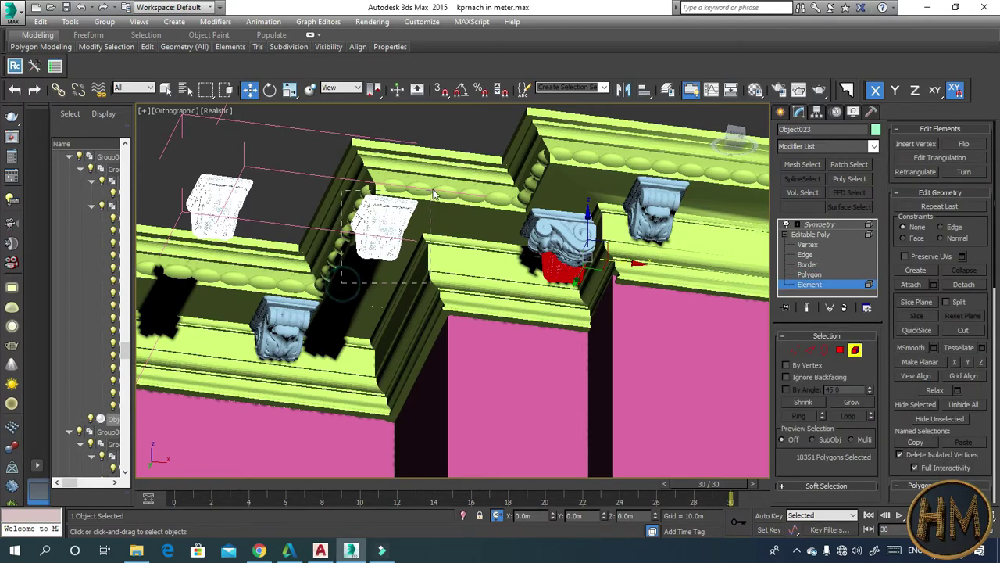
{"action": "left_click", "coordinate": [387, 225]}
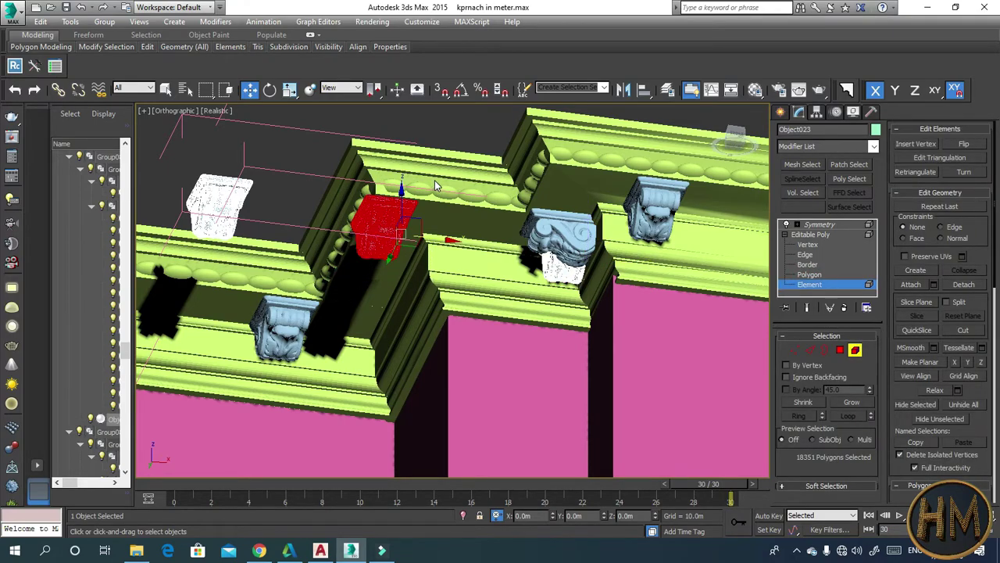
{"action": "key", "text": "Delete"}
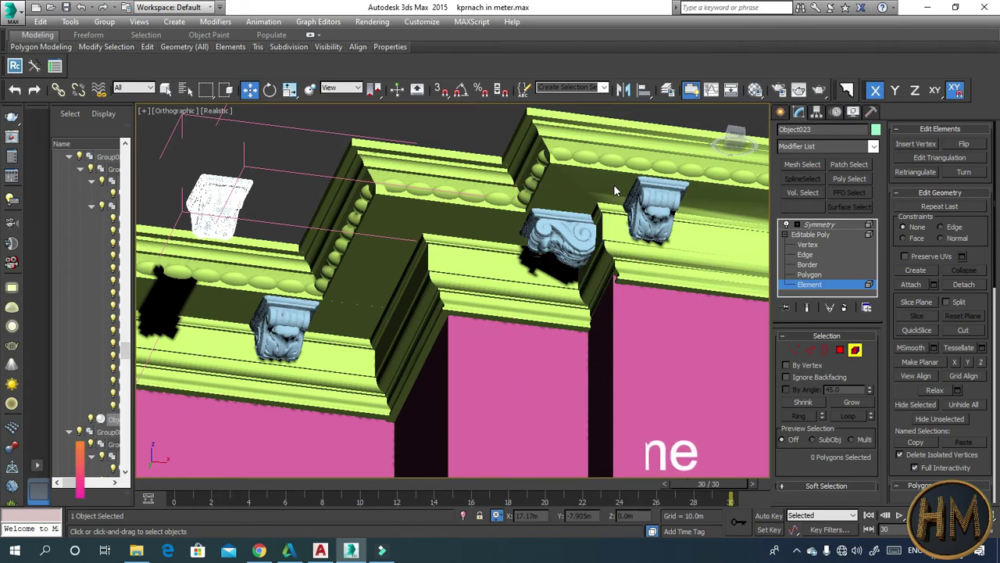
{"action": "middle_click_drag", "start_coordinate": [477, 223], "coordinate": [302, 253], "text": "alt"}
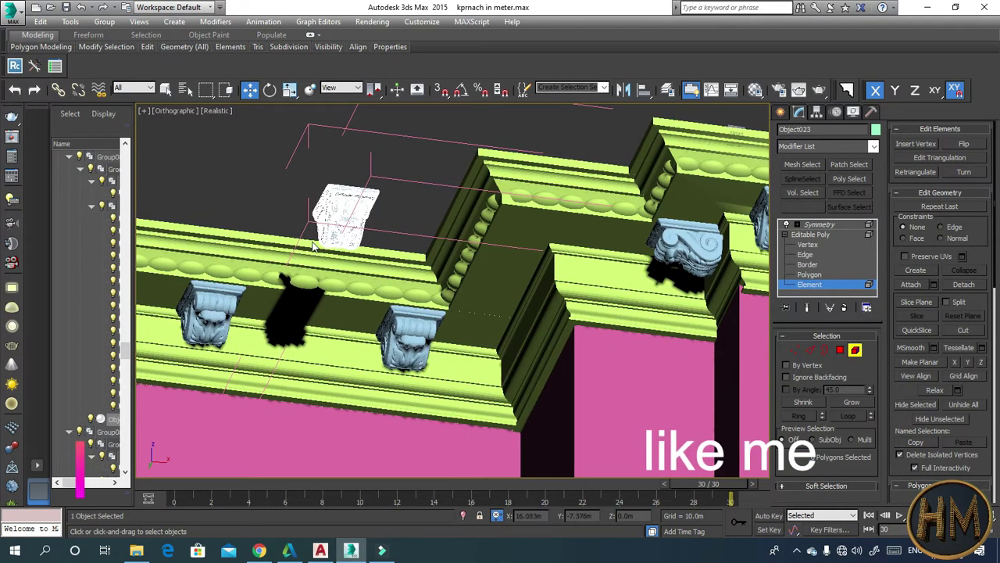
{"action": "scroll", "coordinate": [400, 163], "scroll_direction": "down", "scroll_amount": 3}
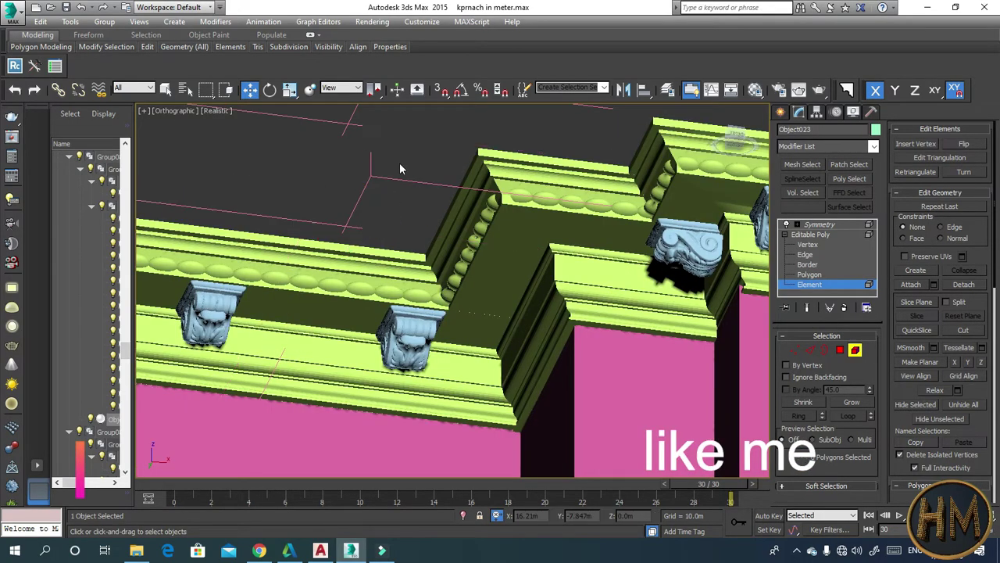
{"action": "middle_click_drag", "start_coordinate": [399, 162], "coordinate": [409, 186], "text": "alt"}
{"action": "middle_click_drag", "start_coordinate": [410, 188], "coordinate": [410, 181], "text": "alt"}
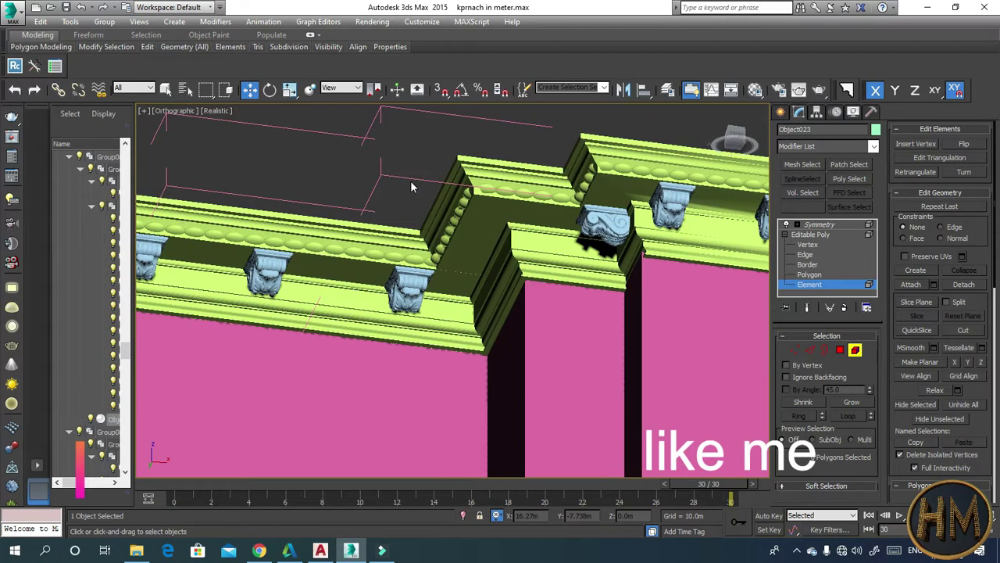
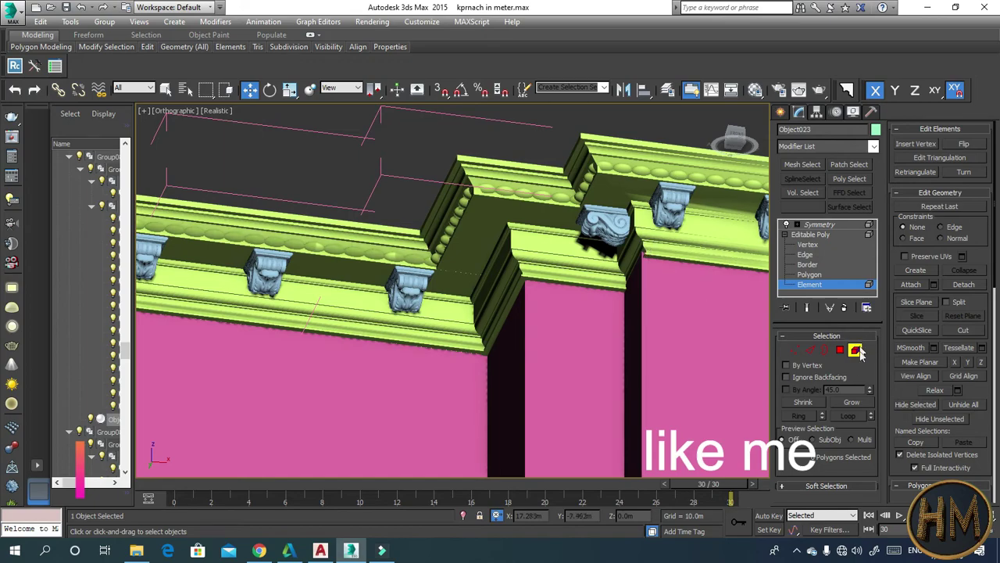
- Select the corbel bracket element of Object009 in Element sub-object mode
{"action": "left_click", "coordinate": [607, 229]}
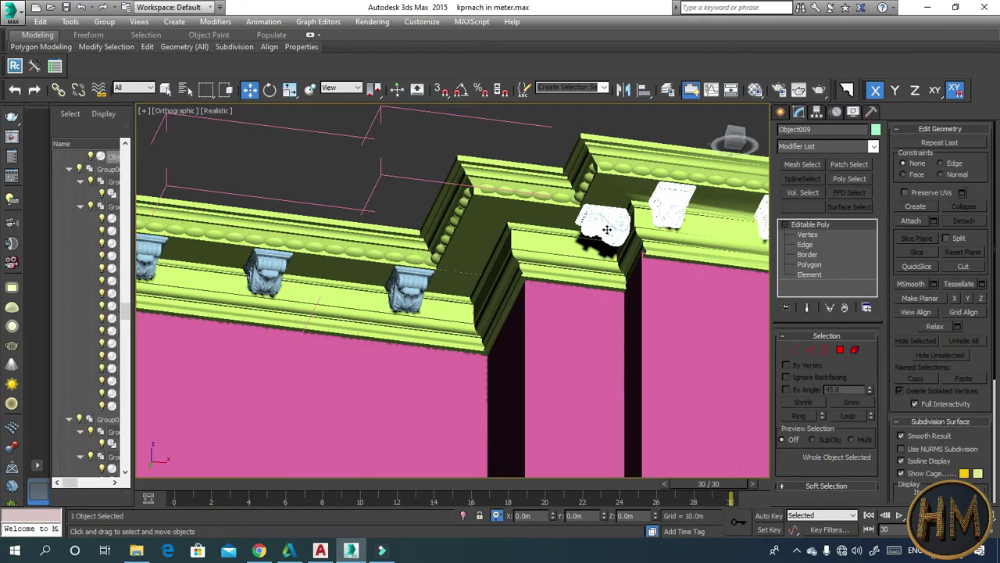
{"action": "left_click", "coordinate": [852, 353]}
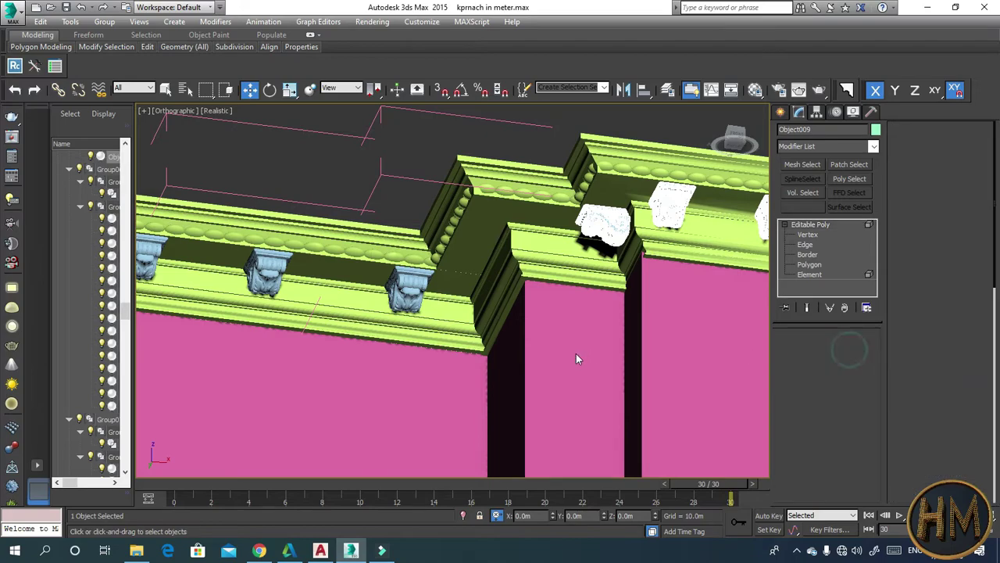
{"action": "left_click", "coordinate": [606, 223]}
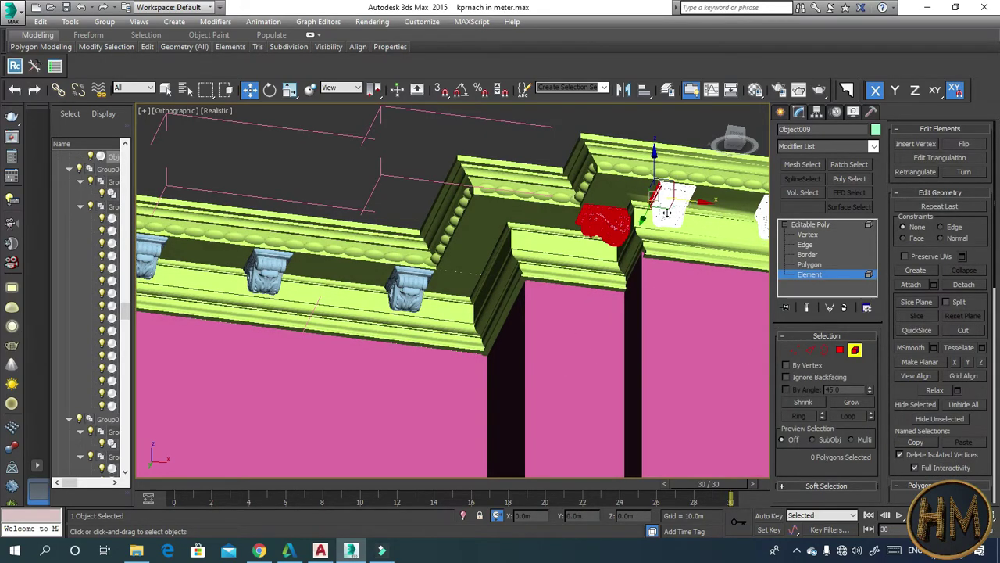
{"action": "left_click", "coordinate": [639, 127]}
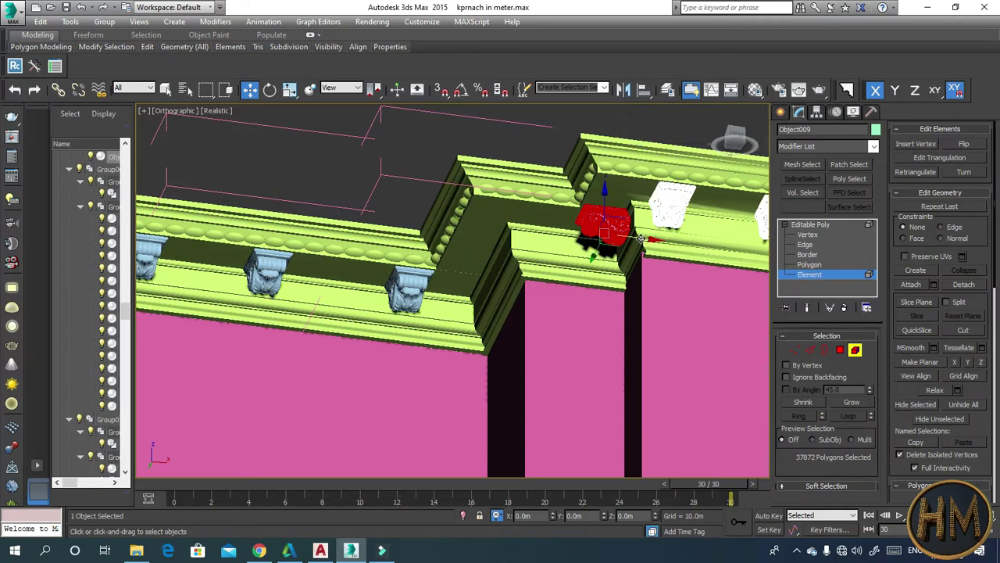
- Clone the corbel as an element onto the left cornice, delete the extra copy, and exit Element mode
{"action": "left_click_drag", "start_coordinate": [640, 238], "coordinate": [514, 239], "text": "shift"}
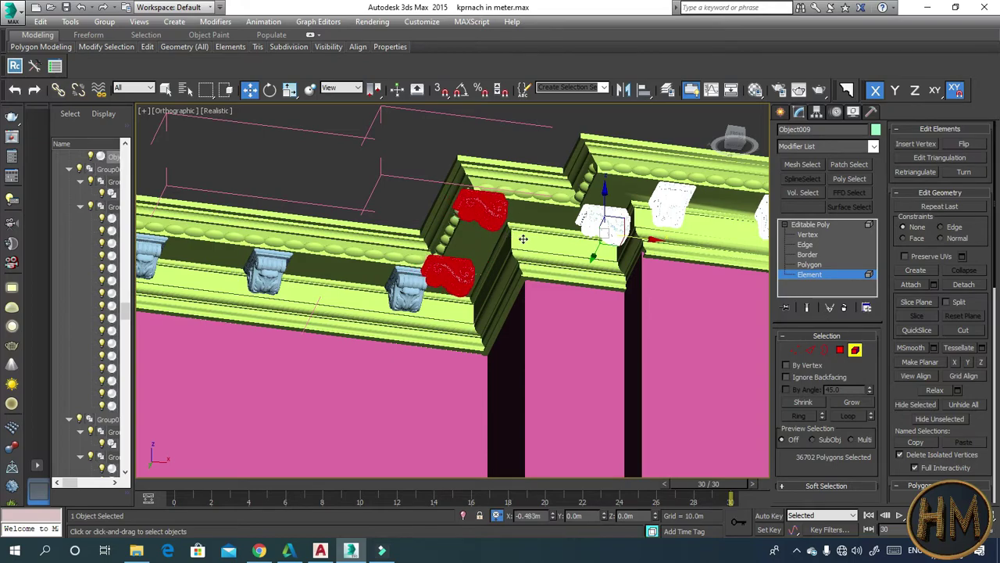
{"action": "left_click_drag", "start_coordinate": [520, 238], "coordinate": [528, 239], "text": "shift"}
{"action": "left_click_drag", "start_coordinate": [876, 359], "coordinate": [810, 354], "text": "shift"}
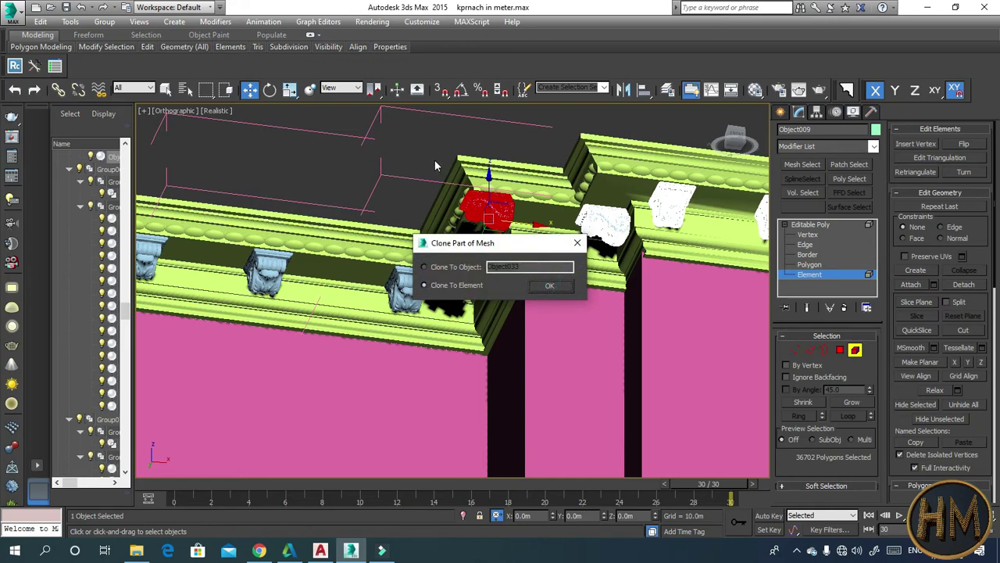
{"action": "left_click", "coordinate": [547, 286]}
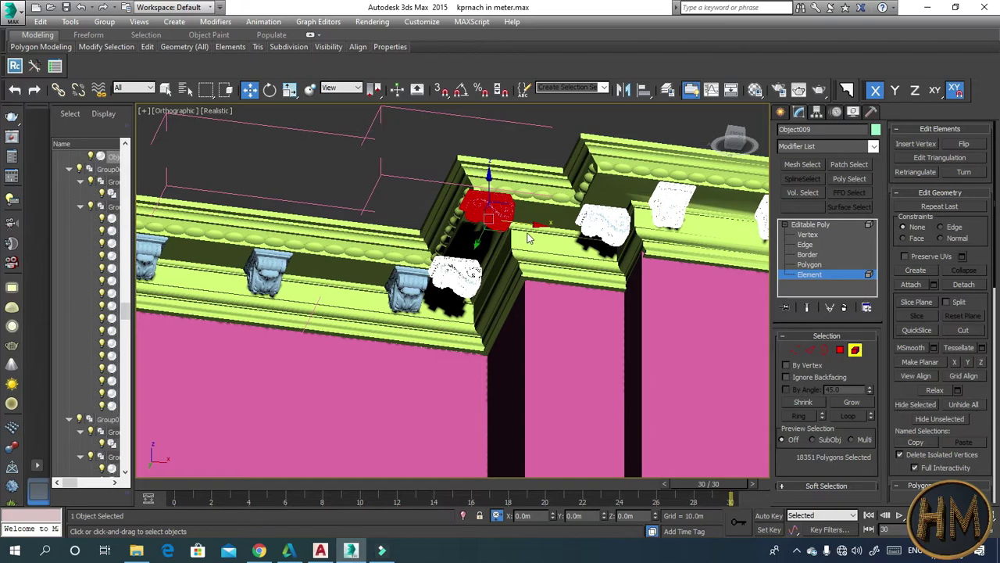
{"action": "key", "text": "Delete"}
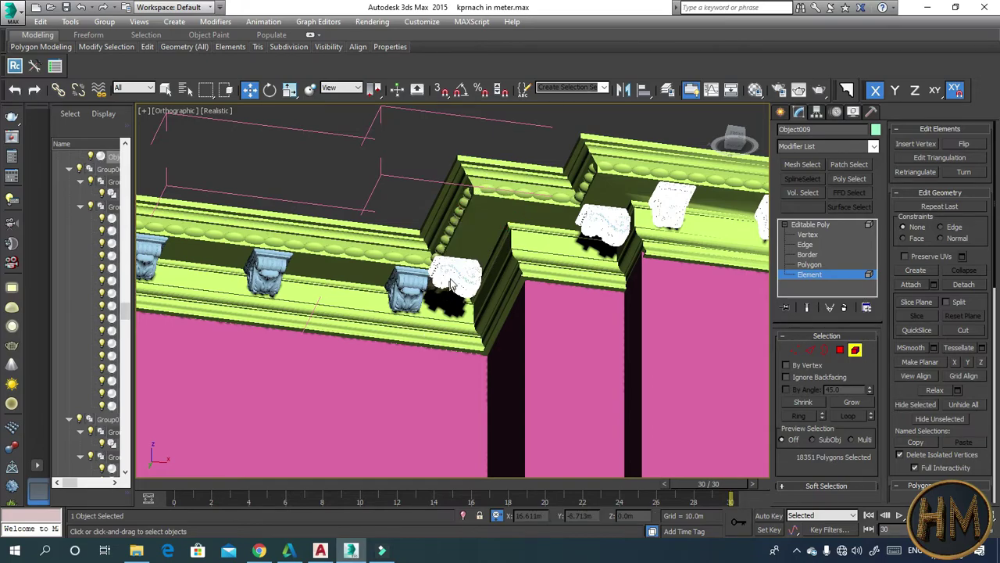
{"action": "key", "text": "5"}
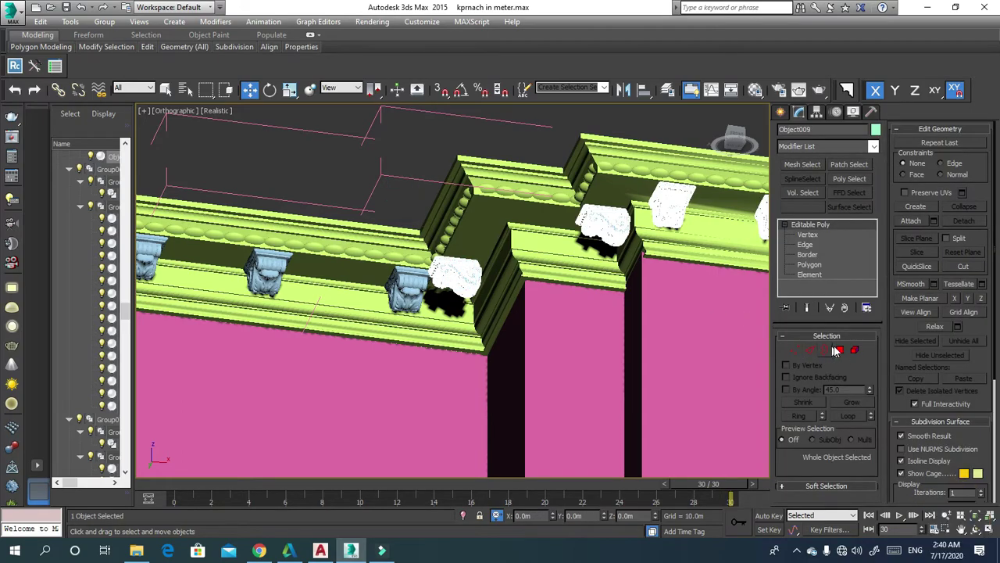
- Line up the new corbel element along the cornice and against the wall using axis-constrained moves
{"action": "left_click", "coordinate": [855, 351]}
{"action": "left_click", "coordinate": [454, 301]}
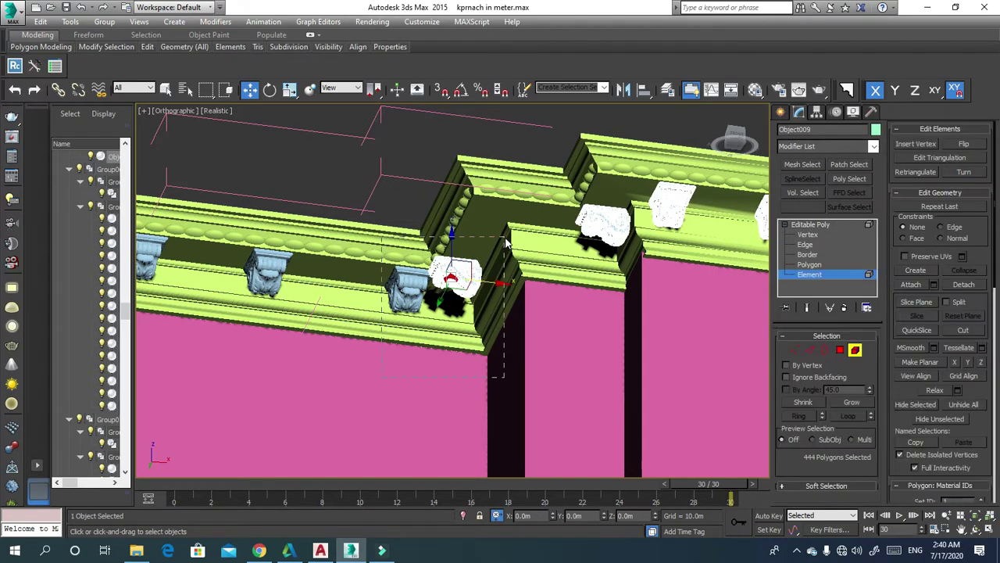
{"action": "left_click_drag", "start_coordinate": [491, 291], "coordinate": [491, 316]}
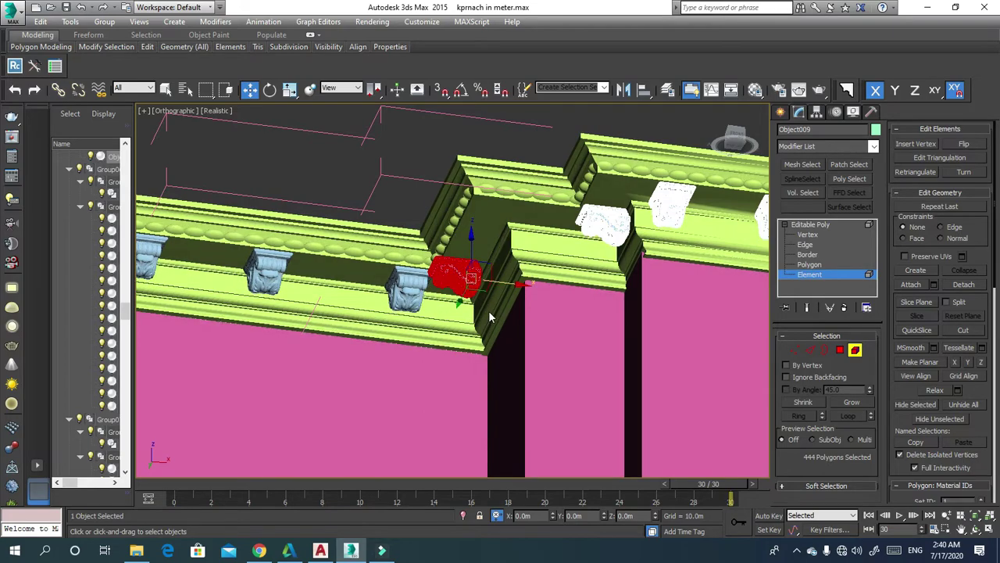
{"action": "middle_click_drag", "start_coordinate": [495, 310], "coordinate": [442, 299], "text": "alt"}
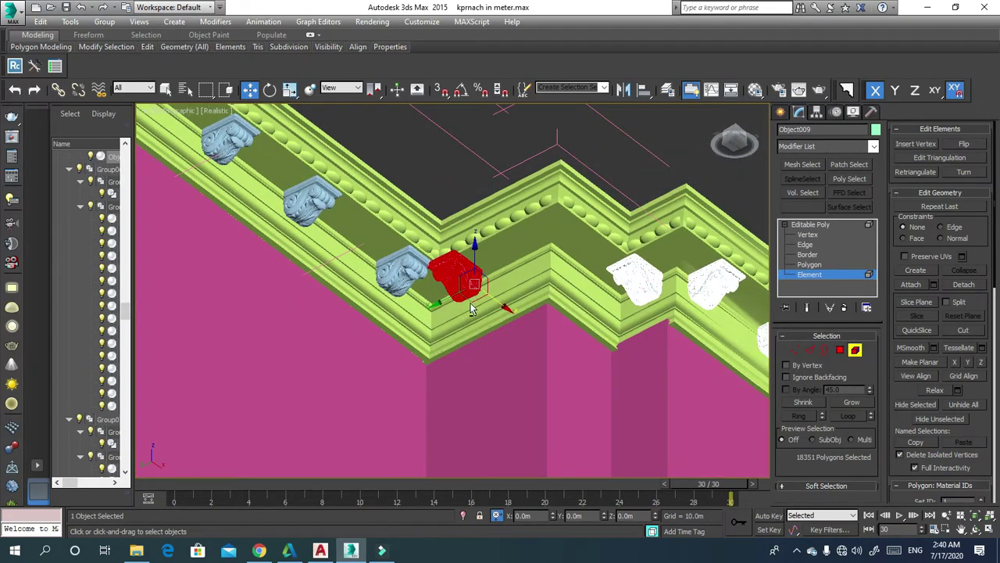
{"action": "mouse_move", "coordinate": [441, 301]}
{"action": "left_mouse_down"}
{"action": "mouse_move", "coordinate": [475, 294]}
{"action": "mouse_move", "coordinate": [500, 305]}
{"action": "left_mouse_up"}
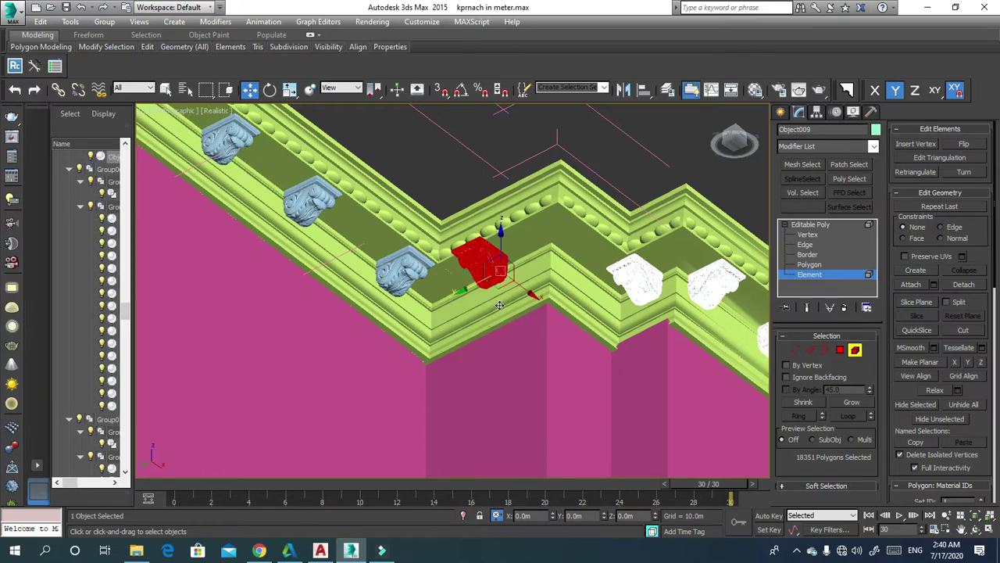
{"action": "left_click_drag", "start_coordinate": [529, 291], "coordinate": [540, 301]}
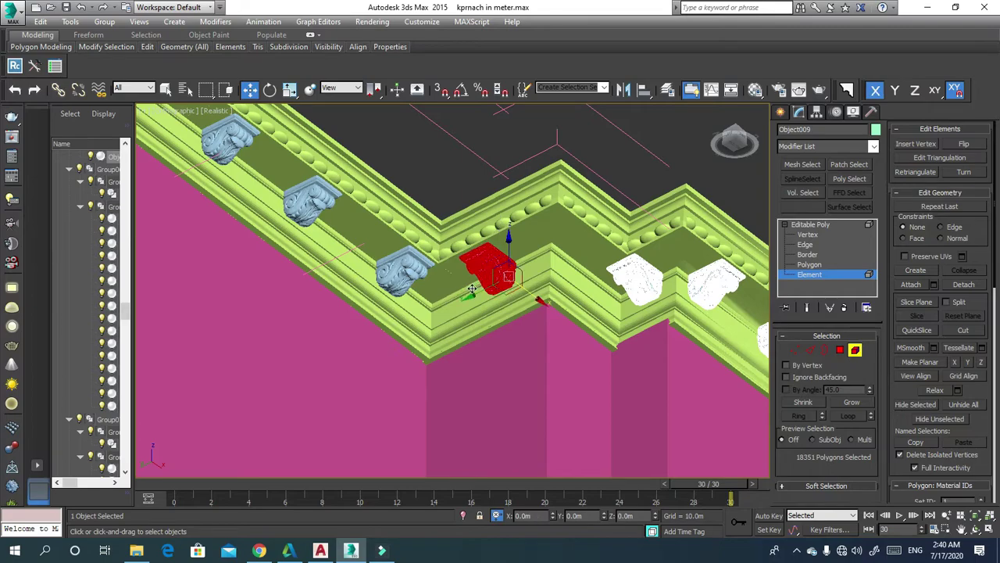
{"action": "left_click_drag", "start_coordinate": [470, 298], "coordinate": [500, 285]}
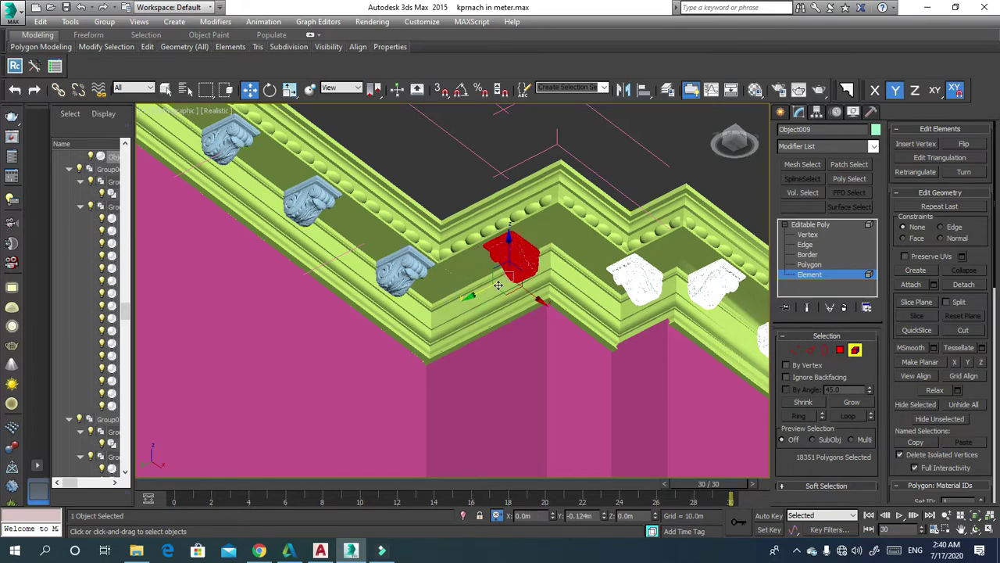
{"action": "left_click_drag", "start_coordinate": [500, 284], "coordinate": [530, 298]}
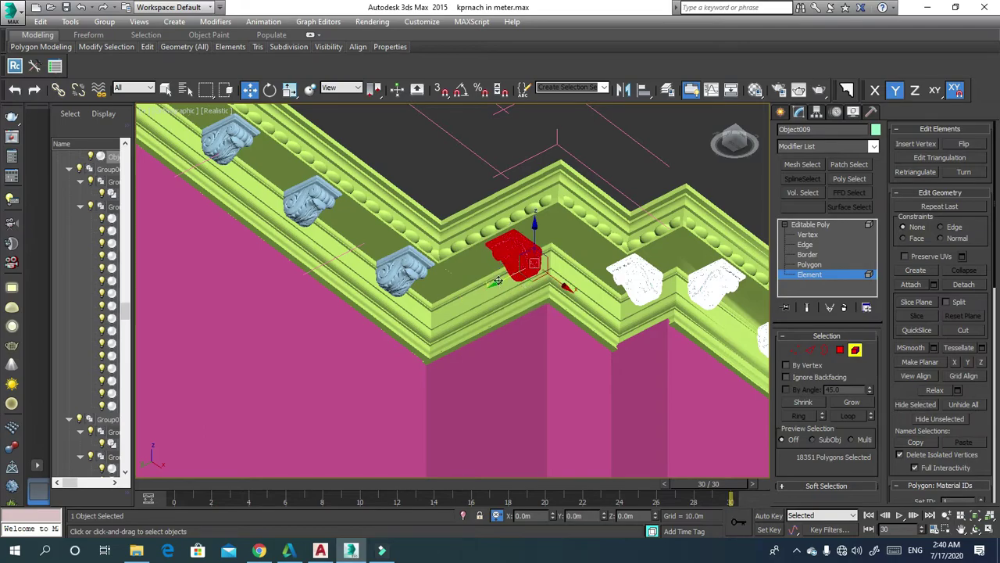
- Clone another corbel as an element further along the recessed cornice corner, then deselect
{"action": "left_click_drag", "start_coordinate": [498, 282], "coordinate": [436, 314], "text": "shift"}
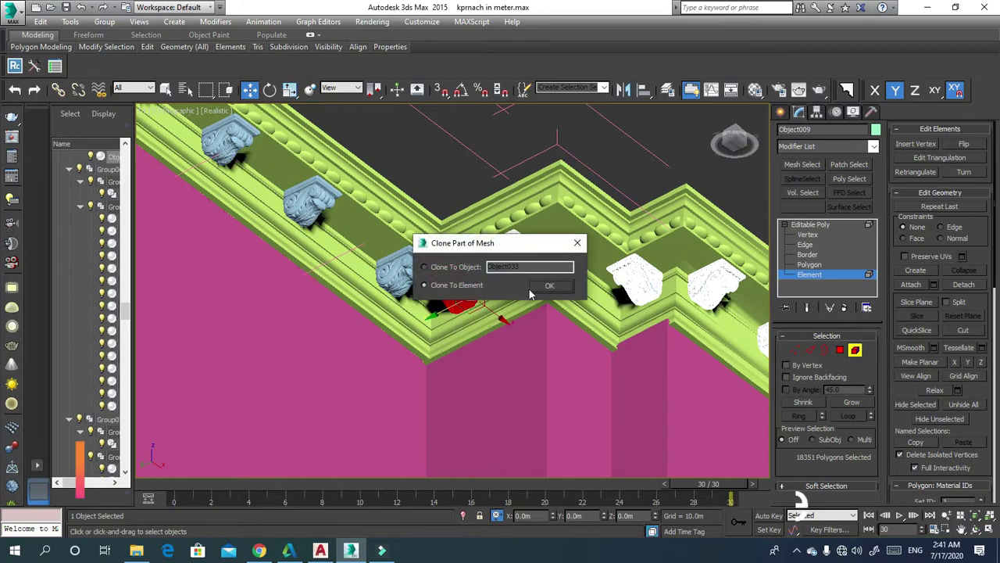
{"action": "left_click", "coordinate": [537, 284]}
{"action": "left_click", "coordinate": [447, 175]}
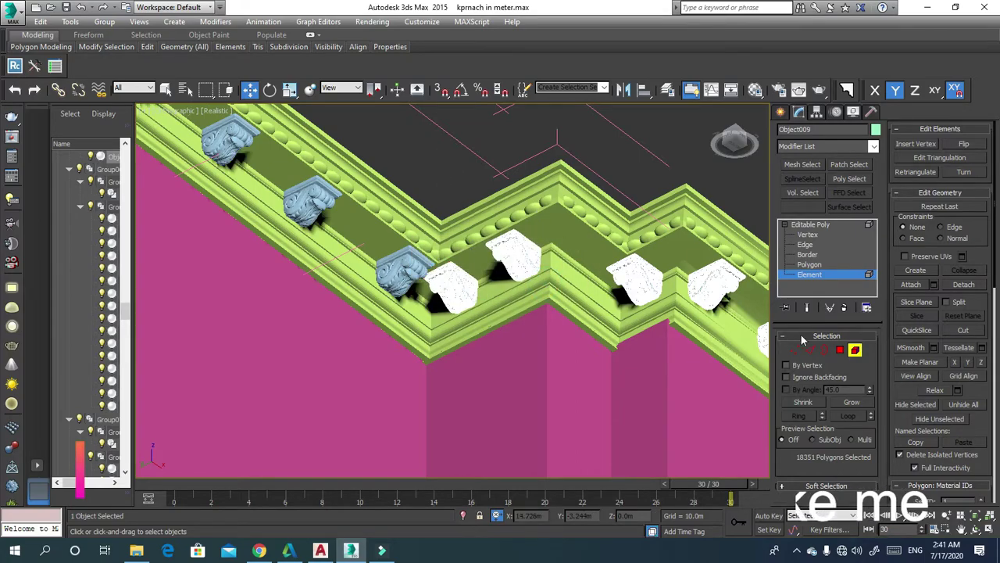
{"action": "scroll", "coordinate": [485, 163], "scroll_direction": "down", "scroll_amount": 2}
{"action": "scroll", "coordinate": [462, 157], "scroll_direction": "down", "scroll_amount": 2}
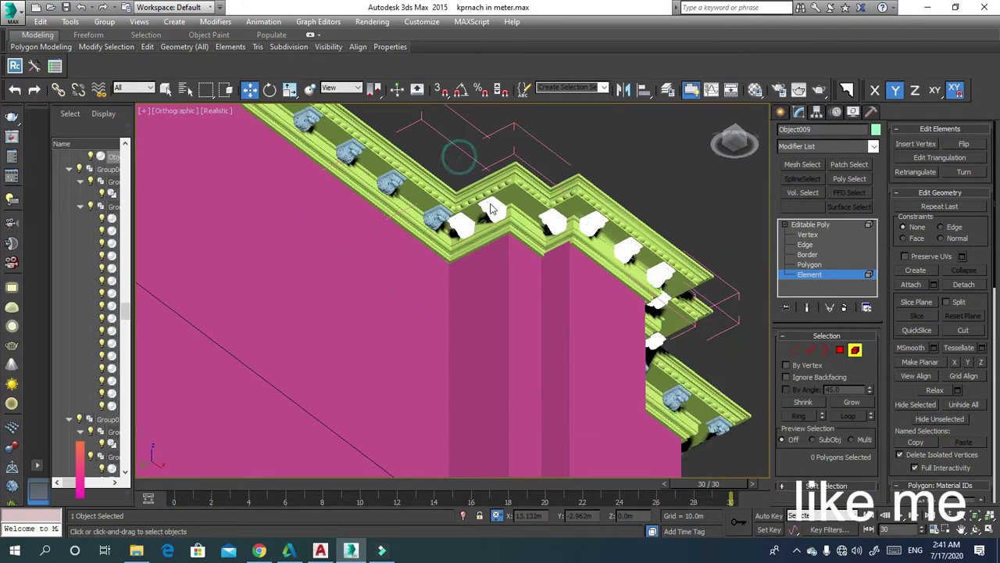
- Exit Element mode, deselect Object009, and orbit and zoom to review the corbels along the cornice
{"action": "left_click", "coordinate": [855, 350]}
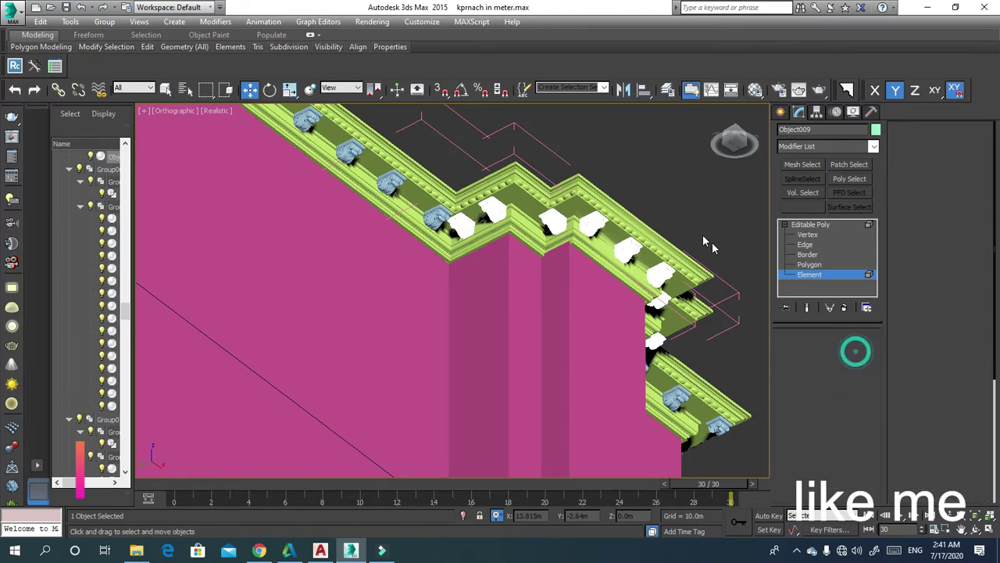
{"action": "left_click", "coordinate": [681, 214]}
{"action": "mouse_move", "coordinate": [620, 236]}
{"action": "middle_mouse_down", "text": "alt"}
{"action": "mouse_move", "coordinate": [515, 244]}
{"action": "mouse_move", "coordinate": [531, 261]}
{"action": "mouse_move", "coordinate": [496, 261]}
{"action": "mouse_move", "coordinate": [634, 283]}
{"action": "mouse_move", "coordinate": [564, 260]}
{"action": "middle_mouse_up", "text": "alt"}
{"action": "scroll", "coordinate": [613, 268], "scroll_direction": "up", "scroll_amount": 2}
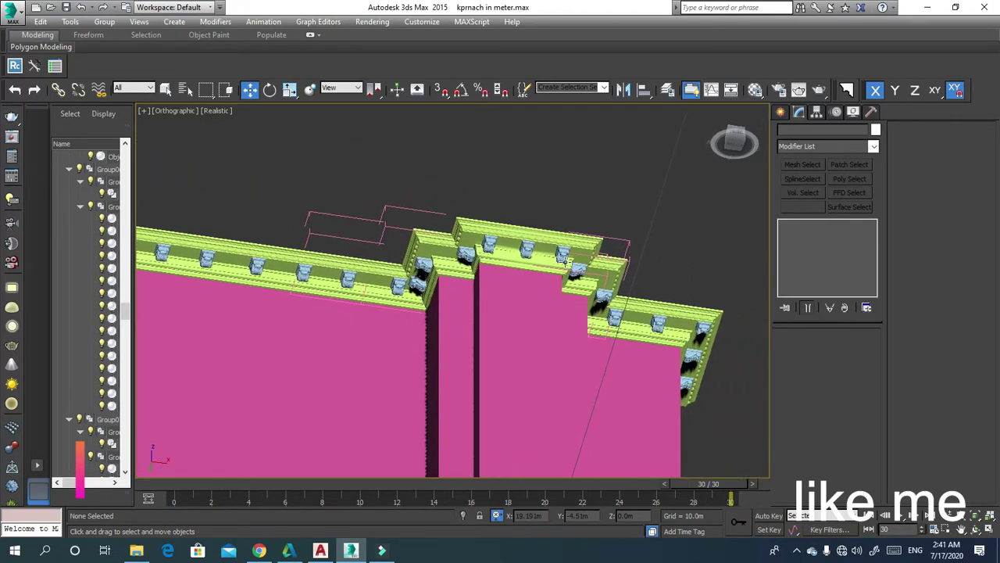
{"action": "scroll", "coordinate": [565, 260], "scroll_direction": "up", "scroll_amount": 3}
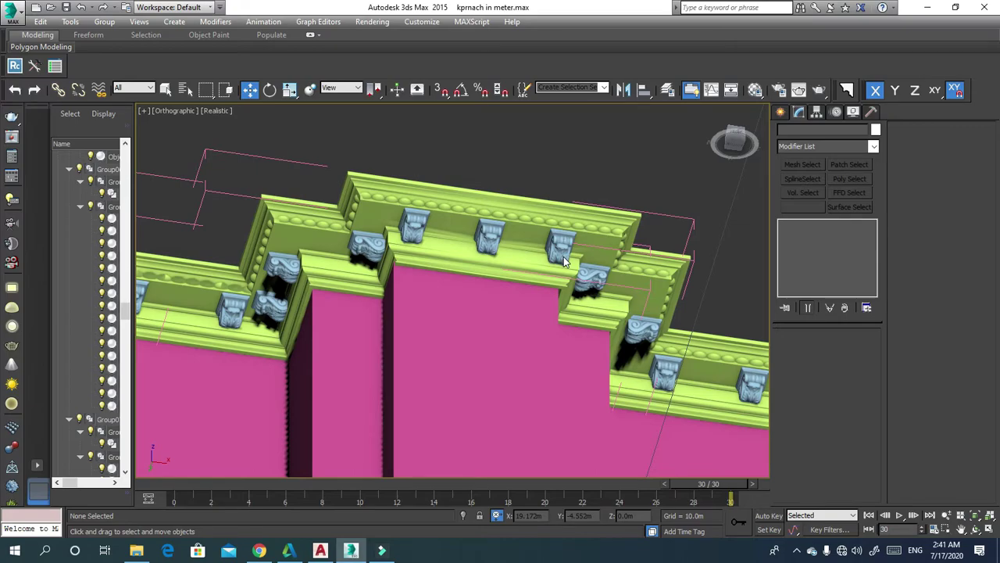
{"action": "scroll", "coordinate": [562, 257], "scroll_direction": "up", "scroll_amount": 2}
{"action": "left_click", "coordinate": [550, 240]}
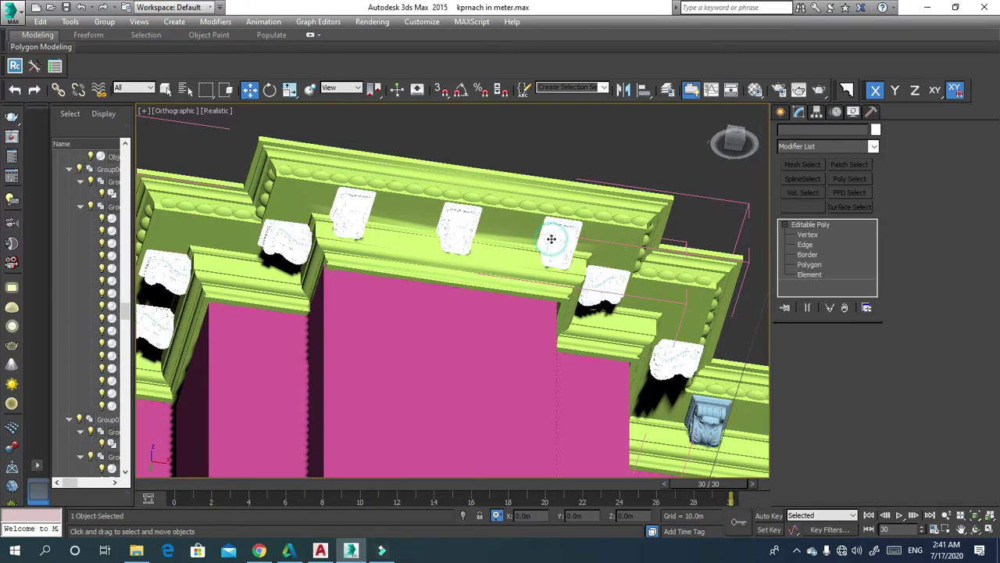
{"action": "left_click", "coordinate": [524, 164]}
{"action": "scroll", "coordinate": [551, 164], "scroll_direction": "down", "scroll_amount": 1}
{"action": "scroll", "coordinate": [546, 178], "scroll_direction": "down", "scroll_amount": 2}
{"action": "scroll", "coordinate": [546, 178], "scroll_direction": "down", "scroll_amount": 1}
{"action": "middle_click_drag", "start_coordinate": [545, 179], "coordinate": [544, 196]}
{"action": "scroll", "coordinate": [544, 194], "scroll_direction": "up", "scroll_amount": 2}
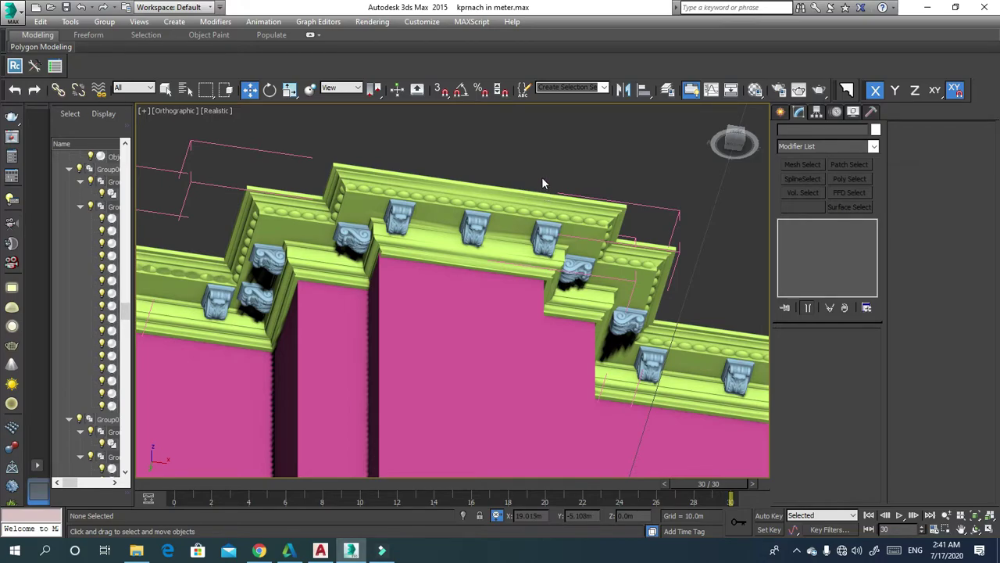
{"action": "scroll", "coordinate": [543, 183], "scroll_direction": "down", "scroll_amount": 1}
{"action": "scroll", "coordinate": [547, 184], "scroll_direction": "down", "scroll_amount": 1}
{"action": "scroll", "coordinate": [551, 188], "scroll_direction": "down", "scroll_amount": 2}
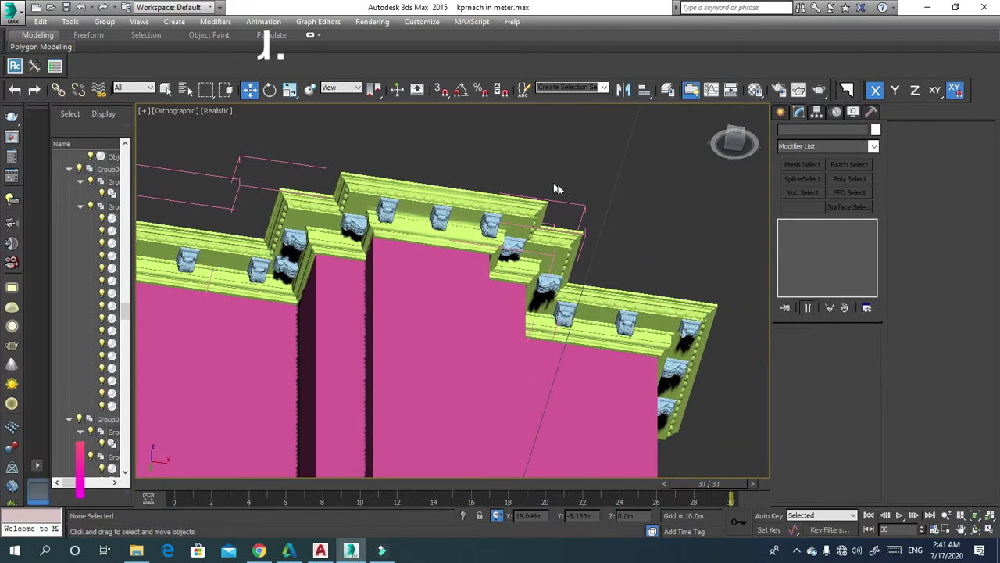